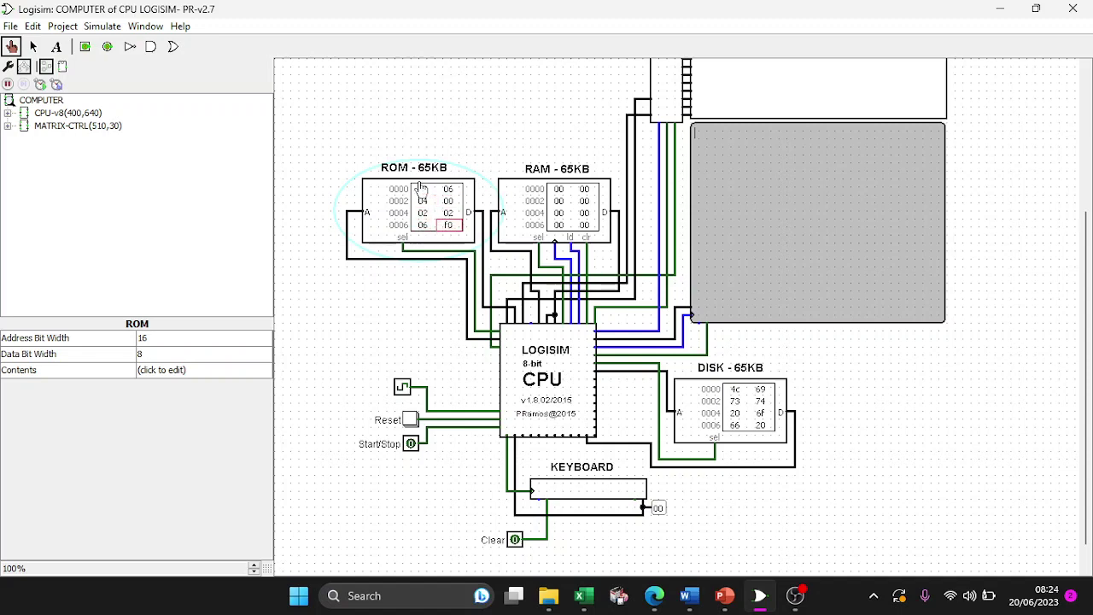
{"action": "scroll", "coordinate": [479, 163], "scroll_direction": "down", "scroll_amount": 1}
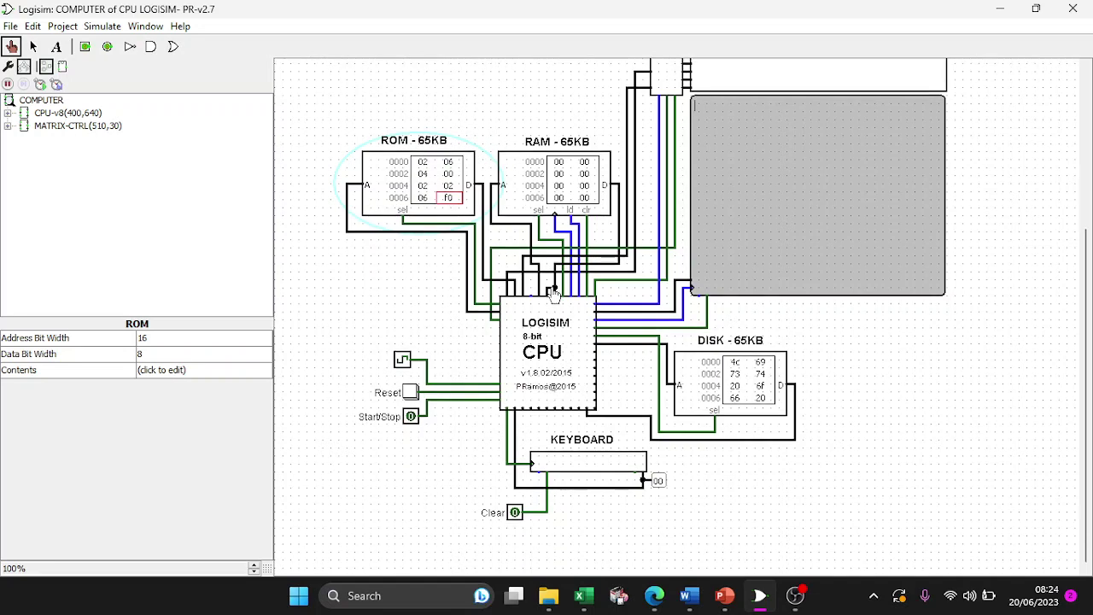
{"action": "left_click", "coordinate": [589, 466]}
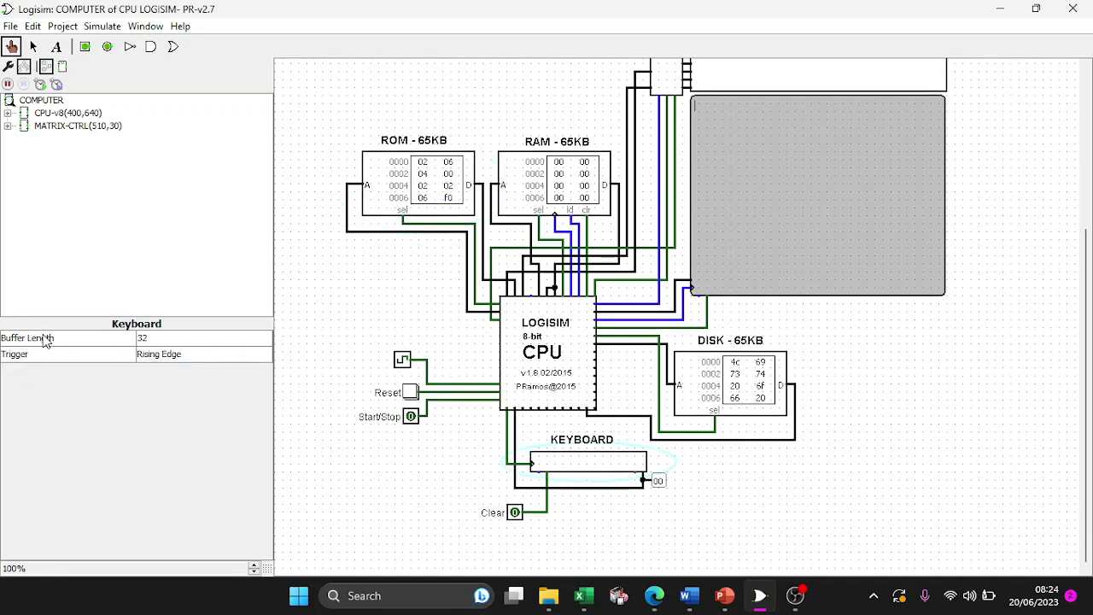
{"action": "left_click", "coordinate": [147, 340]}
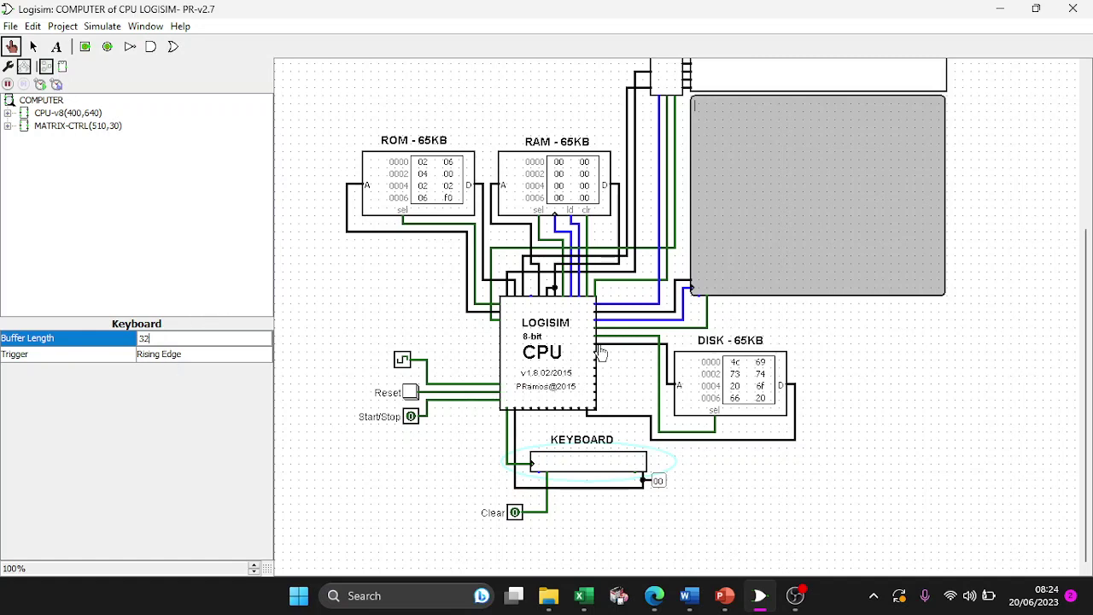
{"action": "scroll", "coordinate": [662, 322], "scroll_direction": "up", "scroll_amount": 3}
{"action": "scroll", "coordinate": [662, 323], "scroll_direction": "down", "scroll_amount": 3}
{"action": "scroll", "coordinate": [785, 233], "scroll_direction": "up", "scroll_amount": 2}
{"action": "scroll", "coordinate": [773, 232], "scroll_direction": "up", "scroll_amount": 1}
{"action": "scroll", "coordinate": [760, 233], "scroll_direction": "down", "scroll_amount": 3}
{"action": "scroll", "coordinate": [586, 341], "scroll_direction": "up", "scroll_amount": 5}
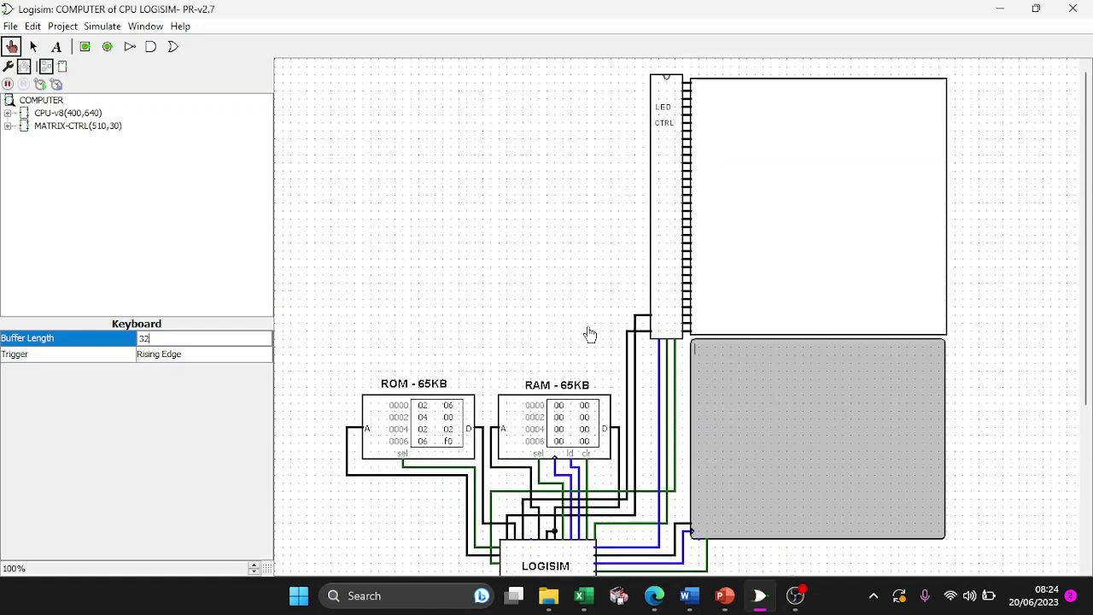
{"action": "scroll", "coordinate": [588, 329], "scroll_direction": "down", "scroll_amount": 5}
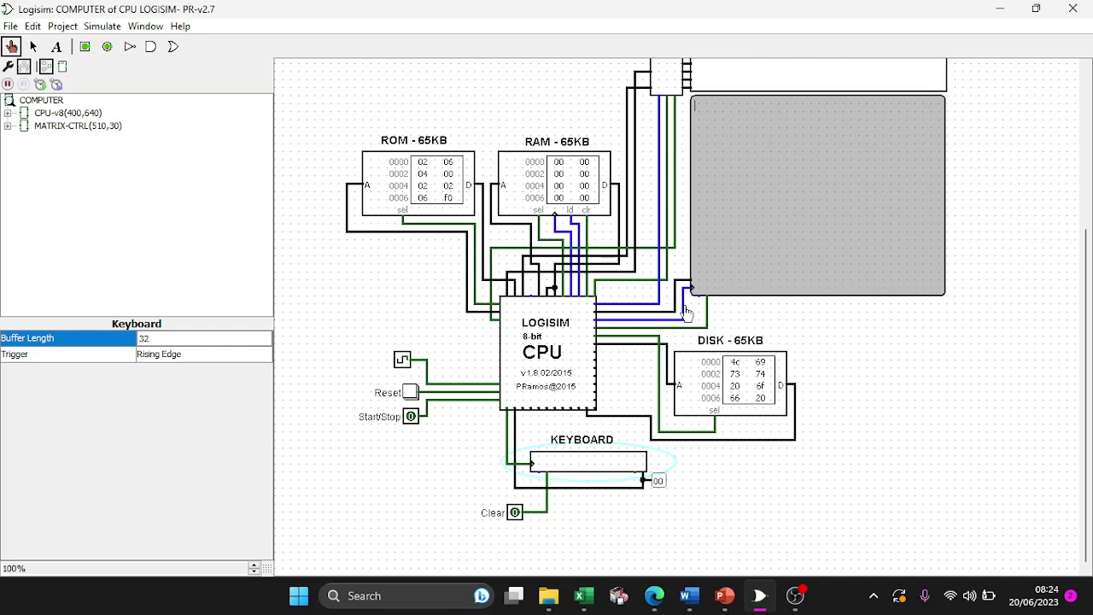
{"action": "scroll", "coordinate": [686, 312], "scroll_direction": "up", "scroll_amount": 5}
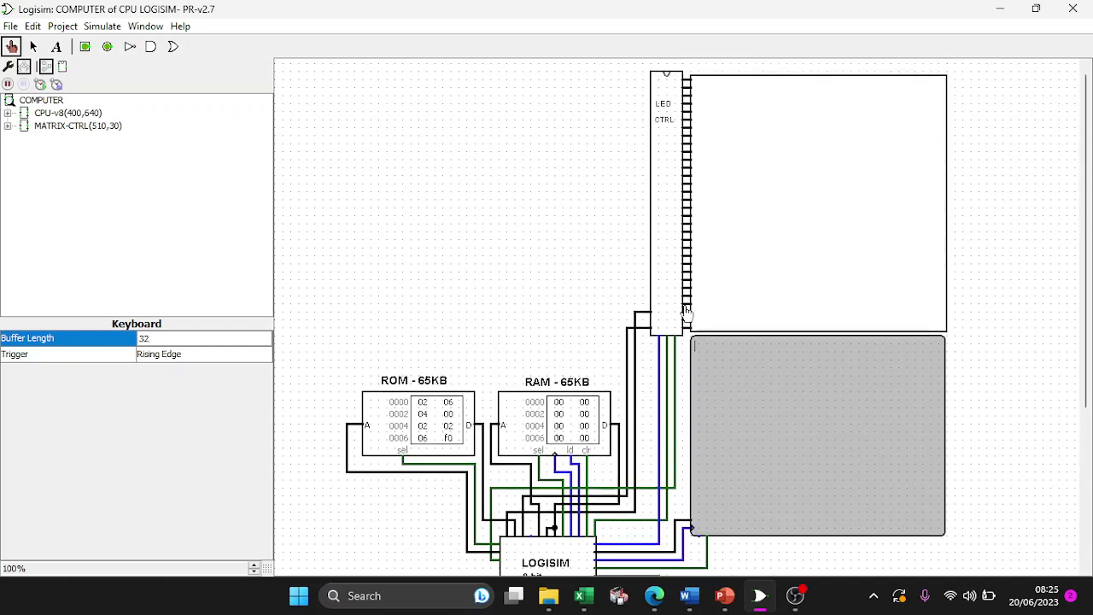
{"action": "scroll", "coordinate": [488, 355], "scroll_direction": "down", "scroll_amount": 1}
{"action": "scroll", "coordinate": [618, 338], "scroll_direction": "down", "scroll_amount": 4}
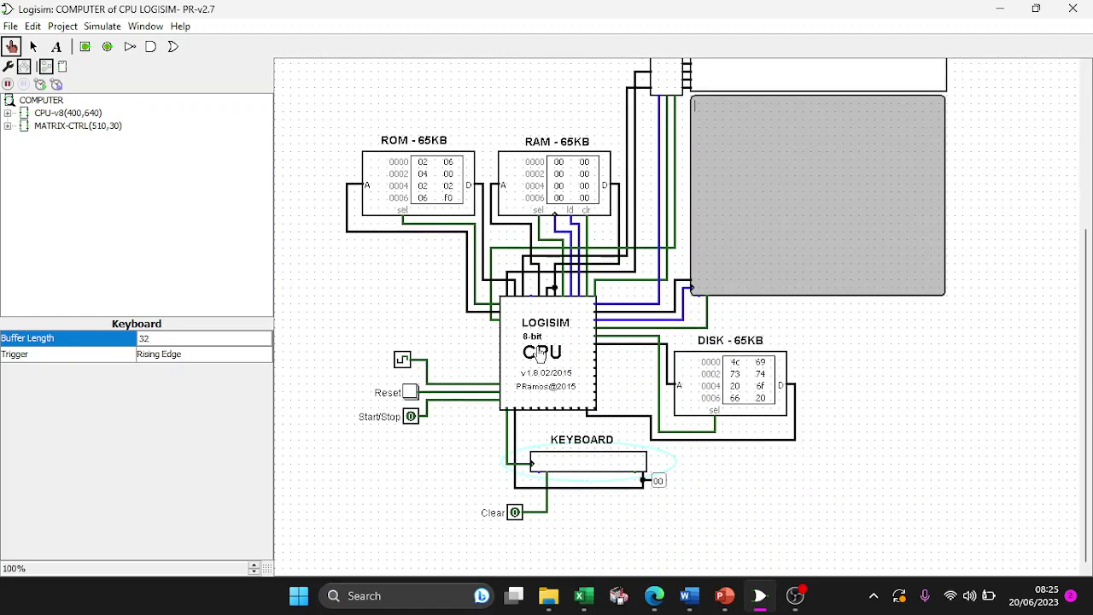
{"action": "scroll", "coordinate": [593, 397], "scroll_direction": "up", "scroll_amount": 2}
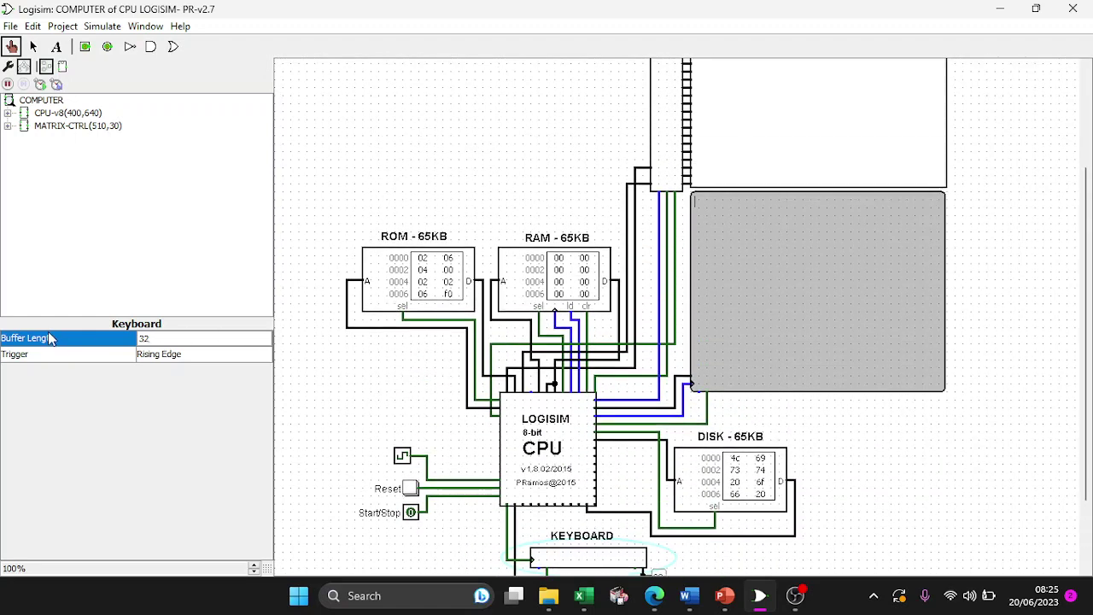
- Switch the explorer to the toolbox and pick Controlled Buffer from the Gates library
{"action": "left_click", "coordinate": [9, 67]}
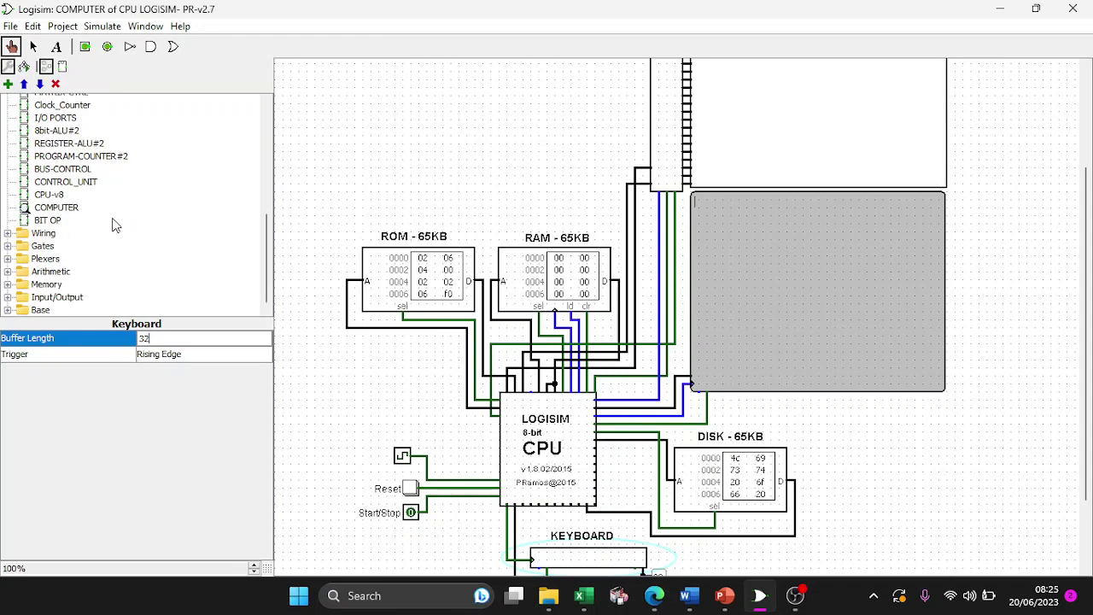
{"action": "double_click", "coordinate": [43, 247]}
{"action": "scroll", "coordinate": [82, 248], "scroll_direction": "down", "scroll_amount": 4}
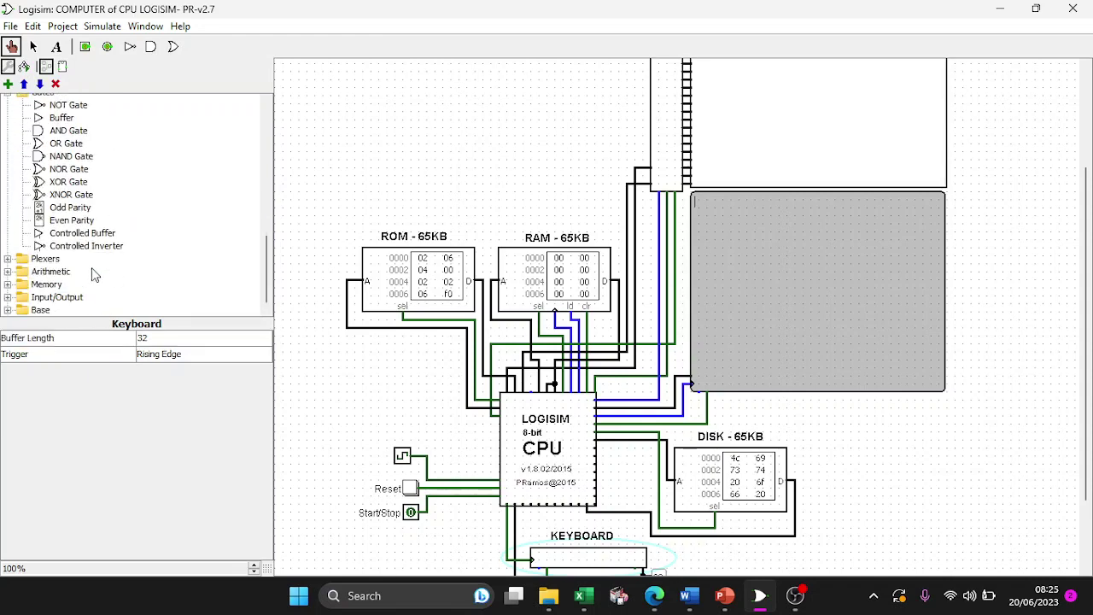
{"action": "left_click", "coordinate": [82, 234]}
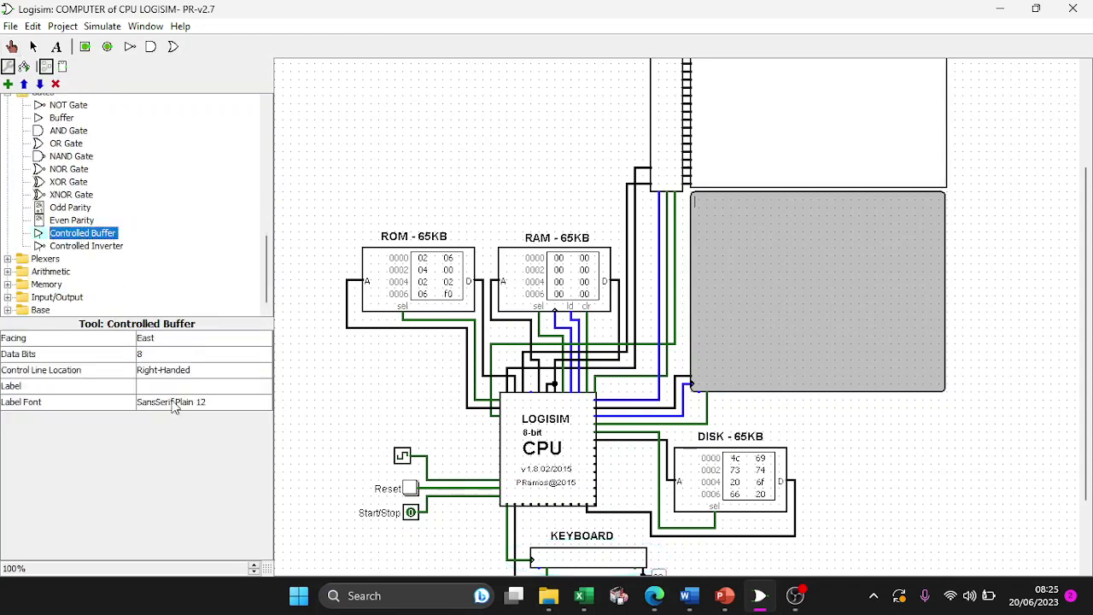
{"action": "scroll", "coordinate": [426, 323], "scroll_direction": "down", "scroll_amount": 4}
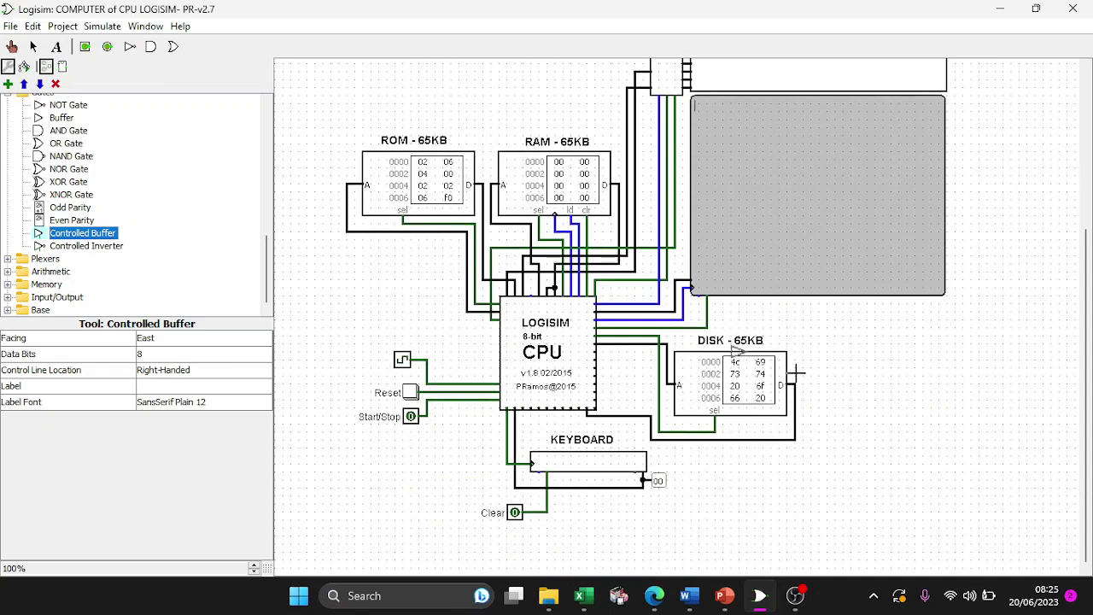
{"action": "scroll", "coordinate": [557, 413], "scroll_direction": "up", "scroll_amount": 1}
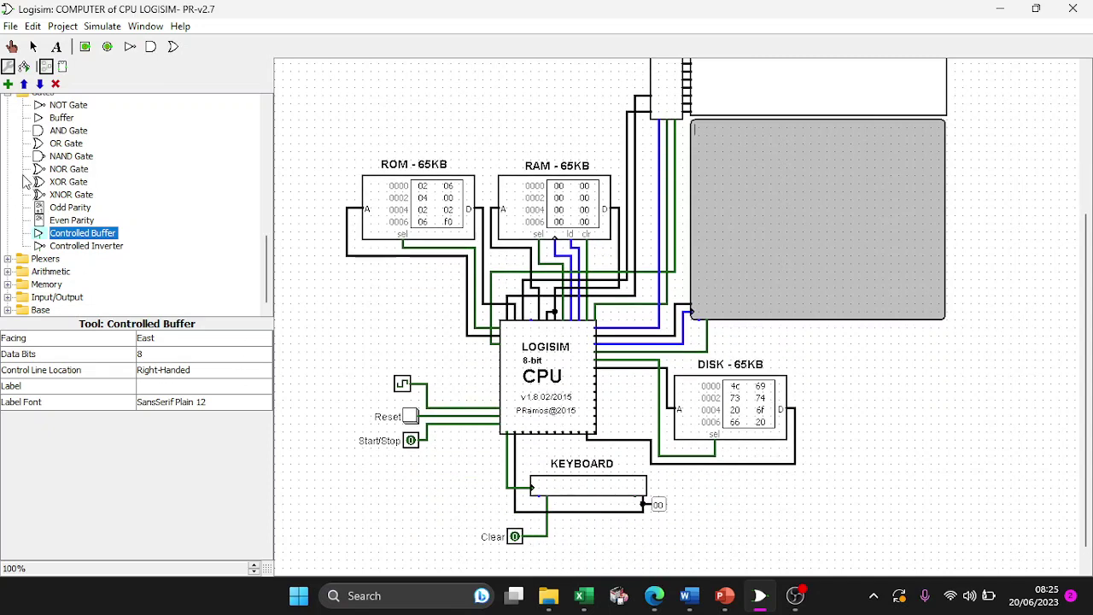
{"action": "scroll", "coordinate": [61, 173], "scroll_direction": "up", "scroll_amount": 5}
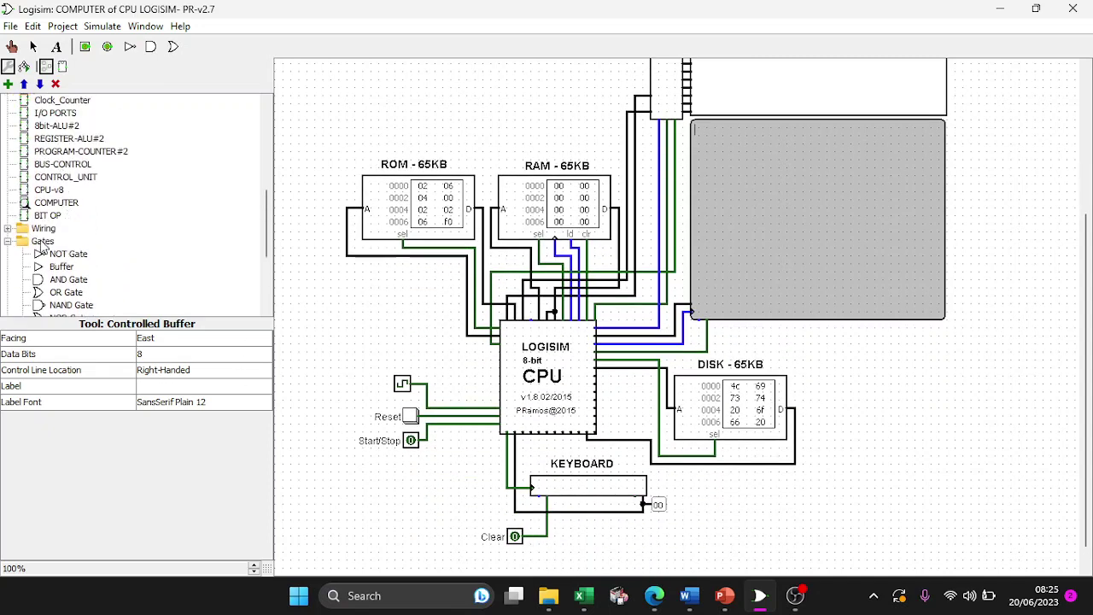
{"action": "left_click", "coordinate": [8, 242]}
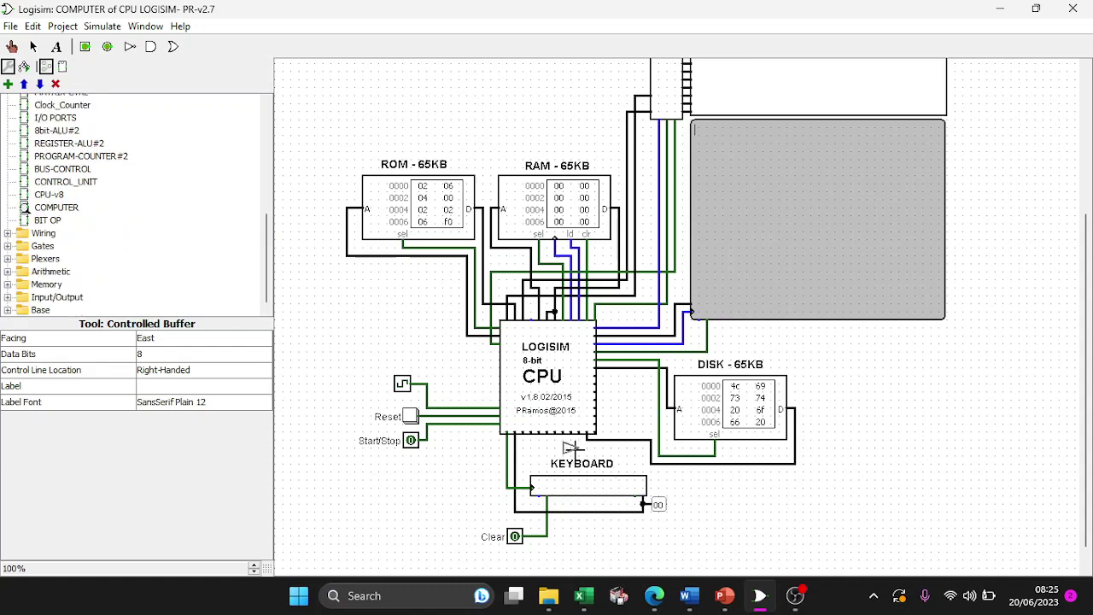
- Place a Controlled Buffer left of the CPU, then delete it, undo, and delete again
{"action": "scroll", "coordinate": [7, 151], "scroll_direction": "up", "scroll_amount": 10}
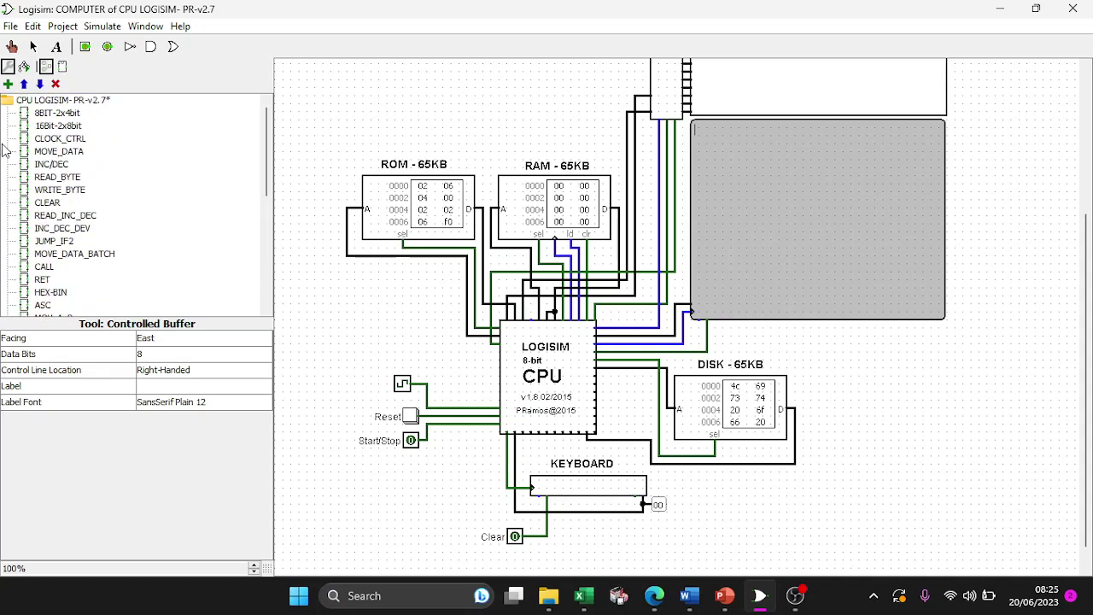
{"action": "scroll", "coordinate": [598, 171], "scroll_direction": "up", "scroll_amount": 2}
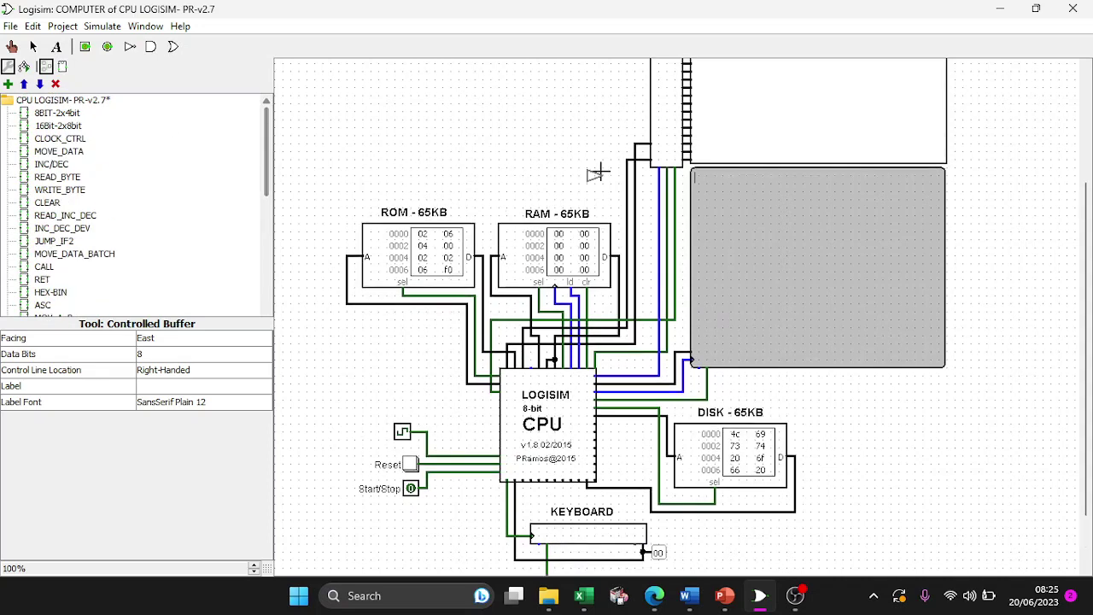
{"action": "scroll", "coordinate": [592, 73], "scroll_direction": "down", "scroll_amount": 3}
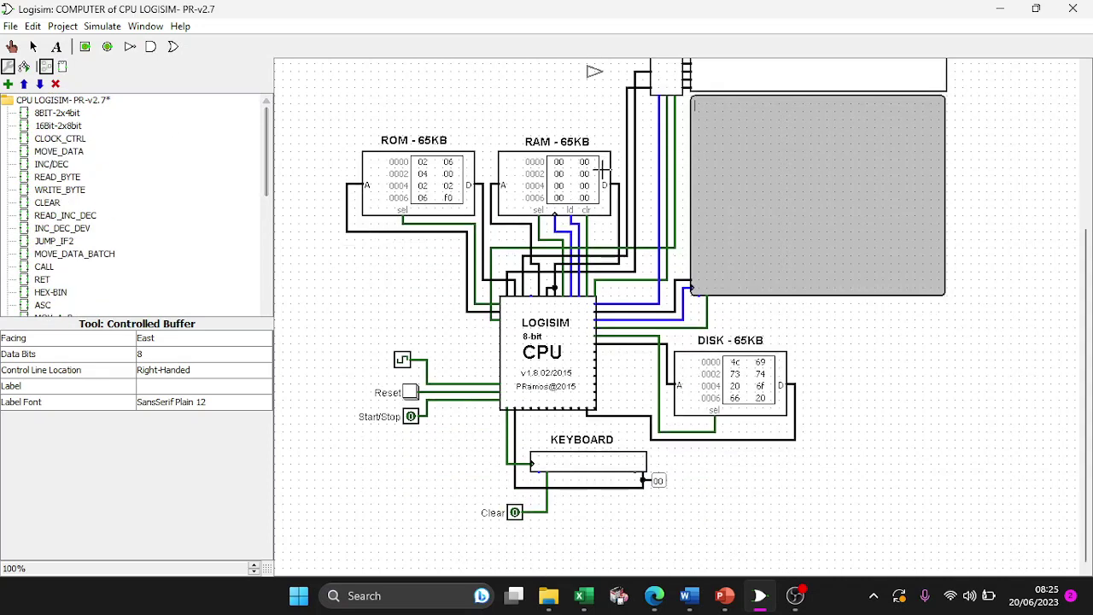
{"action": "left_click", "coordinate": [427, 313]}
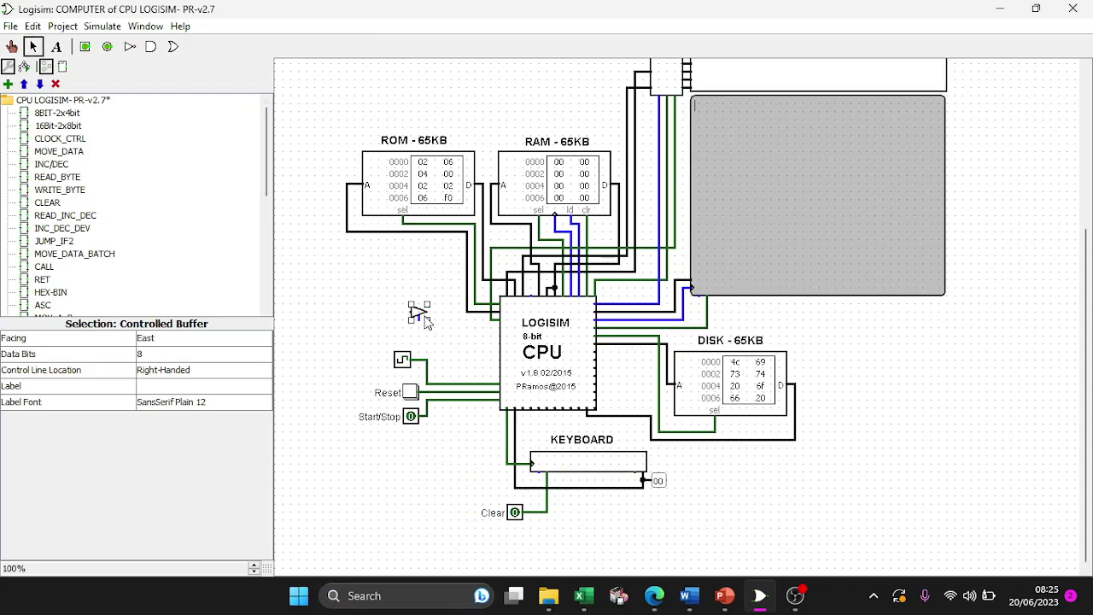
{"action": "key", "text": "Delete"}
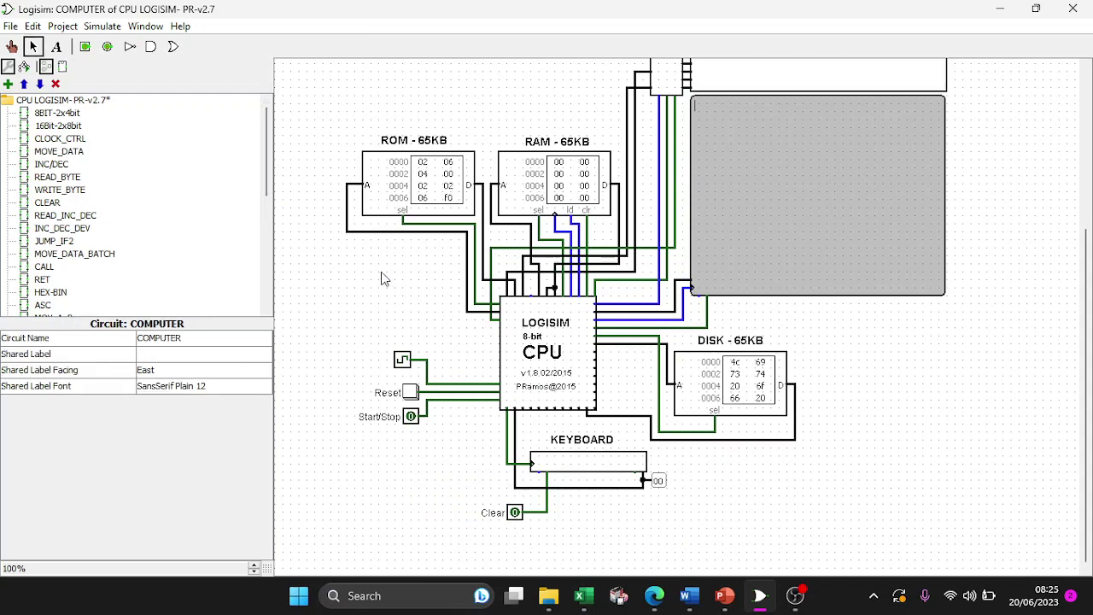
{"action": "key", "text": "ctrl+z"}
{"action": "key", "text": "Delete"}
- Select the Poke tool and turn on Ticks Enabled in the Simulate menu
{"action": "left_click", "coordinate": [12, 48]}
{"action": "left_click", "coordinate": [109, 26]}
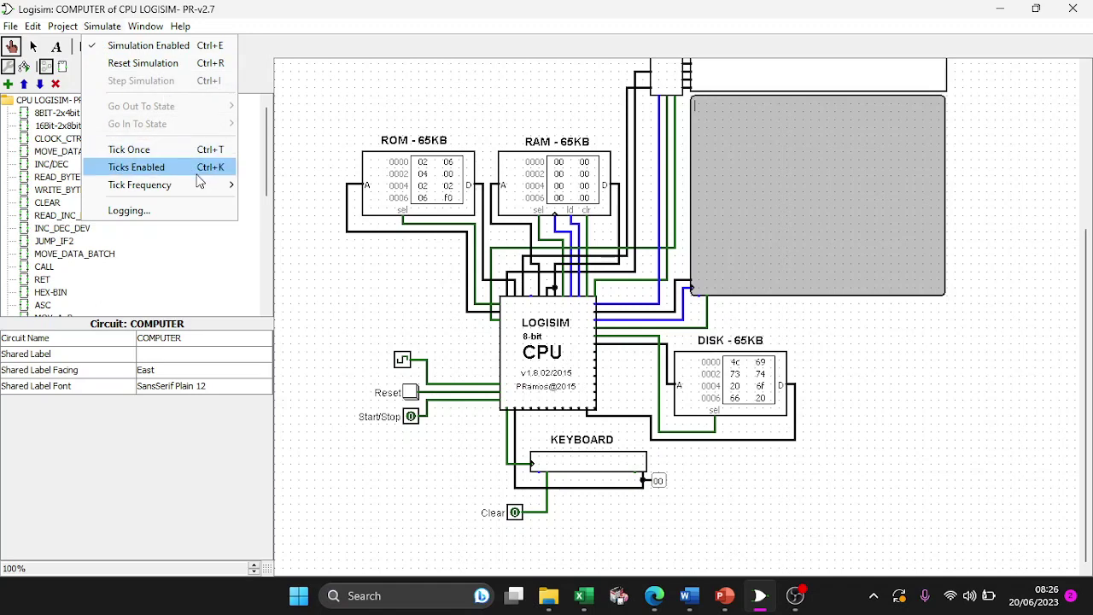
{"action": "mouse_move", "coordinate": [201, 185]}
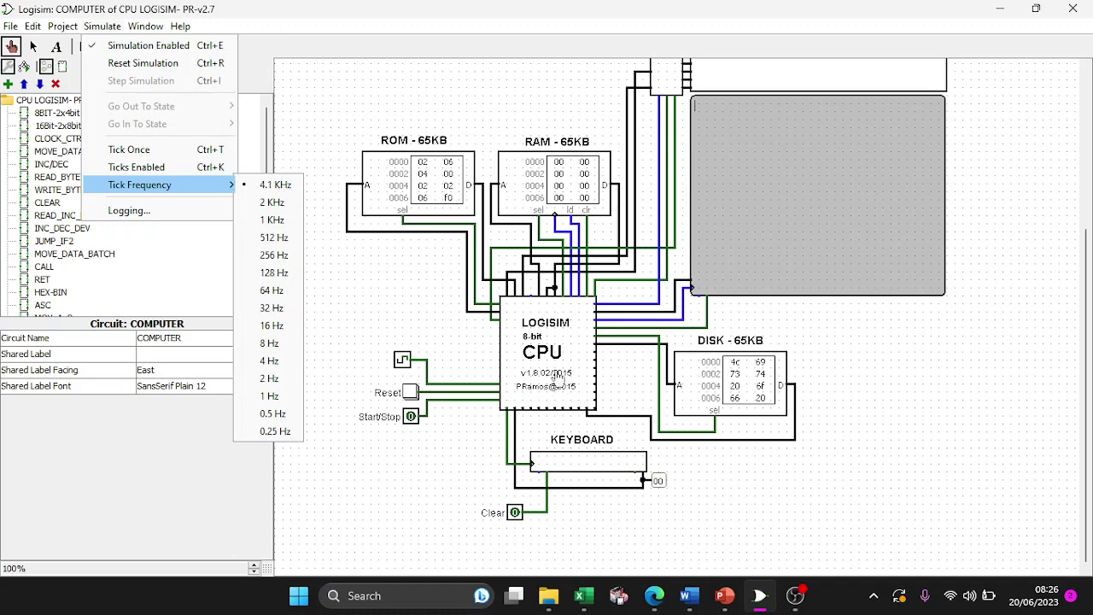
{"action": "left_click", "coordinate": [123, 165]}
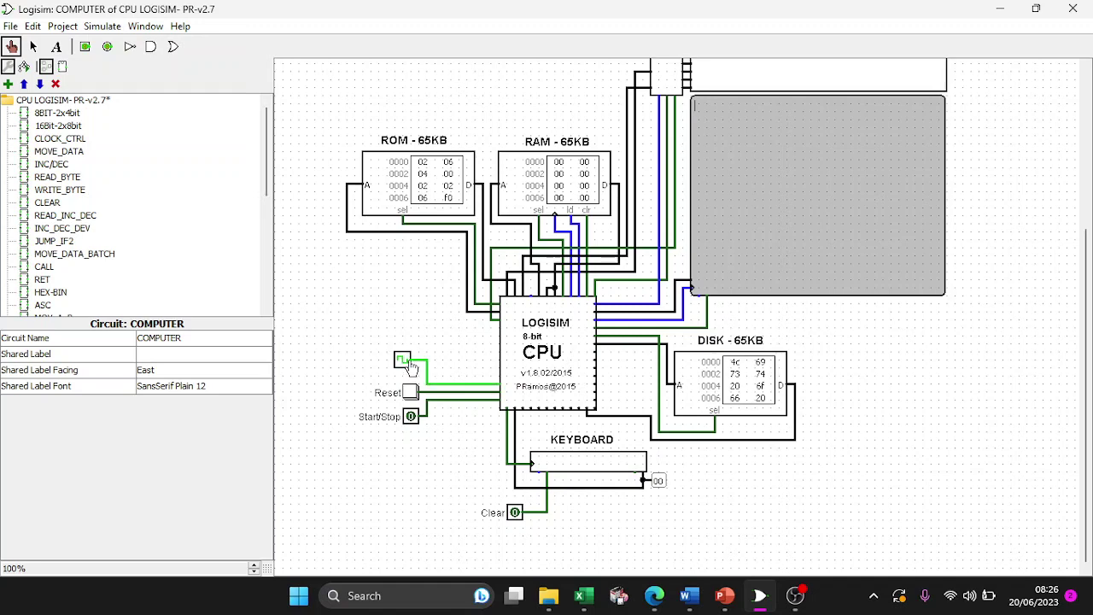
- Set the Start/Stop pin to 1 and watch the LED display and terminal show the menu
{"action": "left_click", "coordinate": [410, 417]}
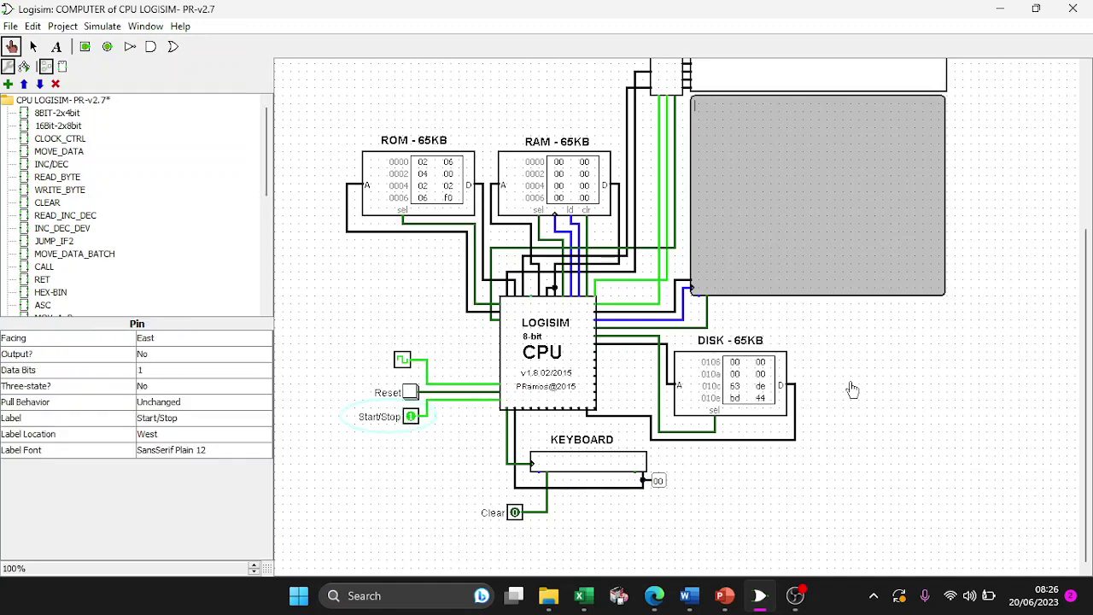
{"action": "scroll", "coordinate": [852, 385], "scroll_direction": "up", "scroll_amount": 7}
{"action": "scroll", "coordinate": [791, 390], "scroll_direction": "up", "scroll_amount": 3}
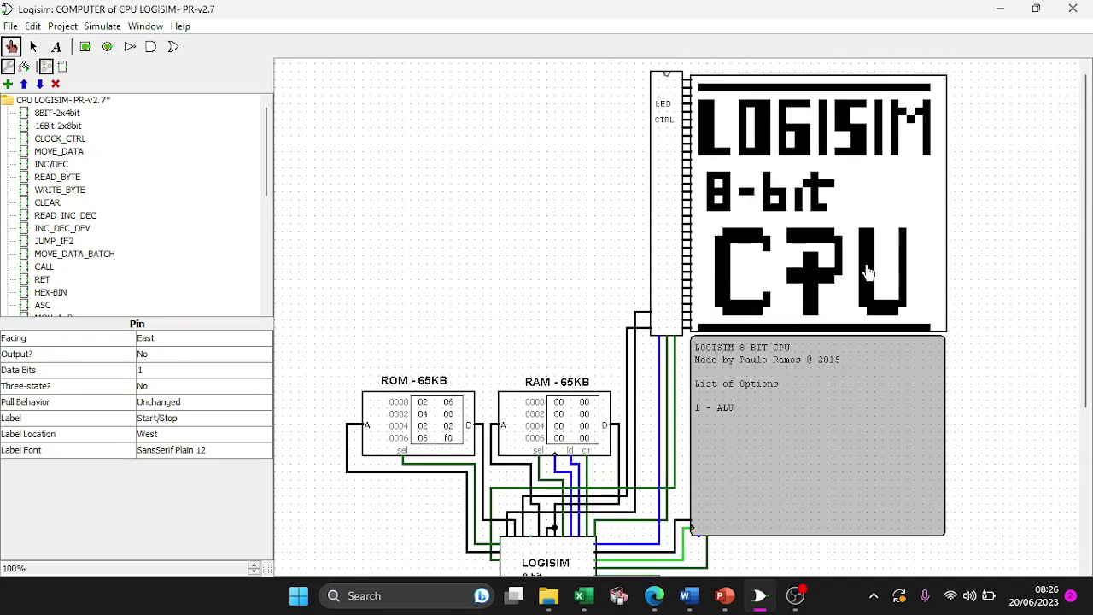
{"action": "scroll", "coordinate": [867, 257], "scroll_direction": "down", "scroll_amount": 8}
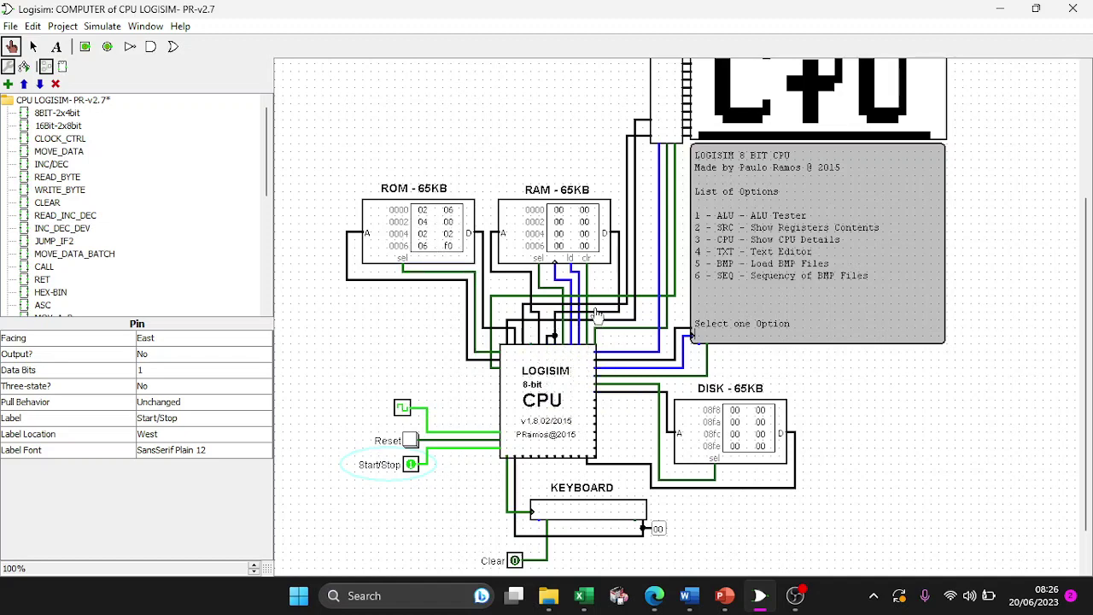
{"action": "scroll", "coordinate": [589, 325], "scroll_direction": "up", "scroll_amount": 3}
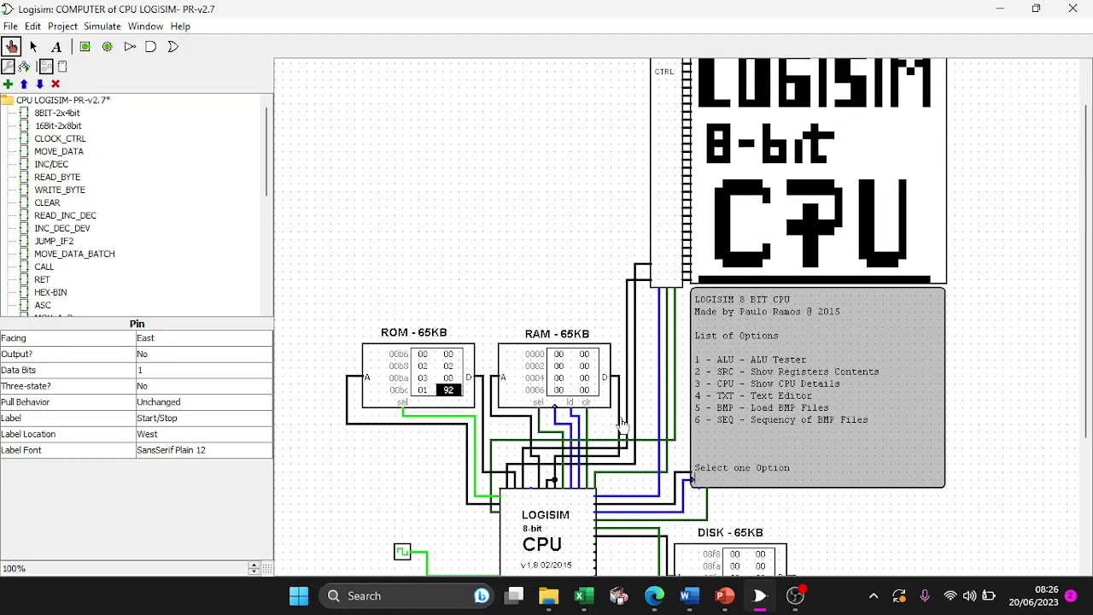
{"action": "scroll", "coordinate": [666, 307], "scroll_direction": "up", "scroll_amount": 1}
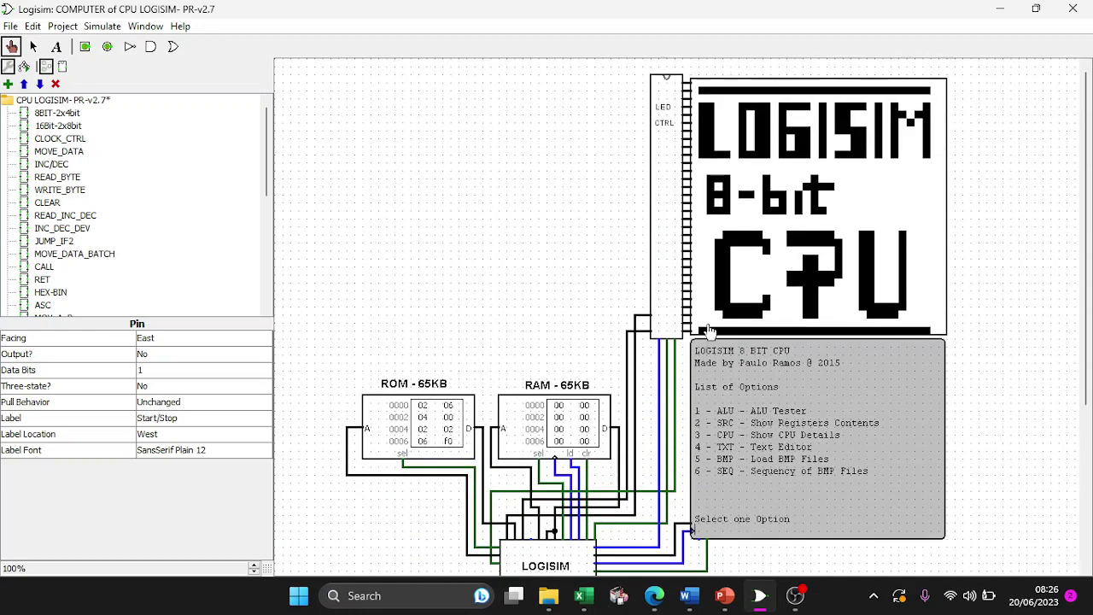
{"action": "scroll", "coordinate": [709, 223], "scroll_direction": "down", "scroll_amount": 2}
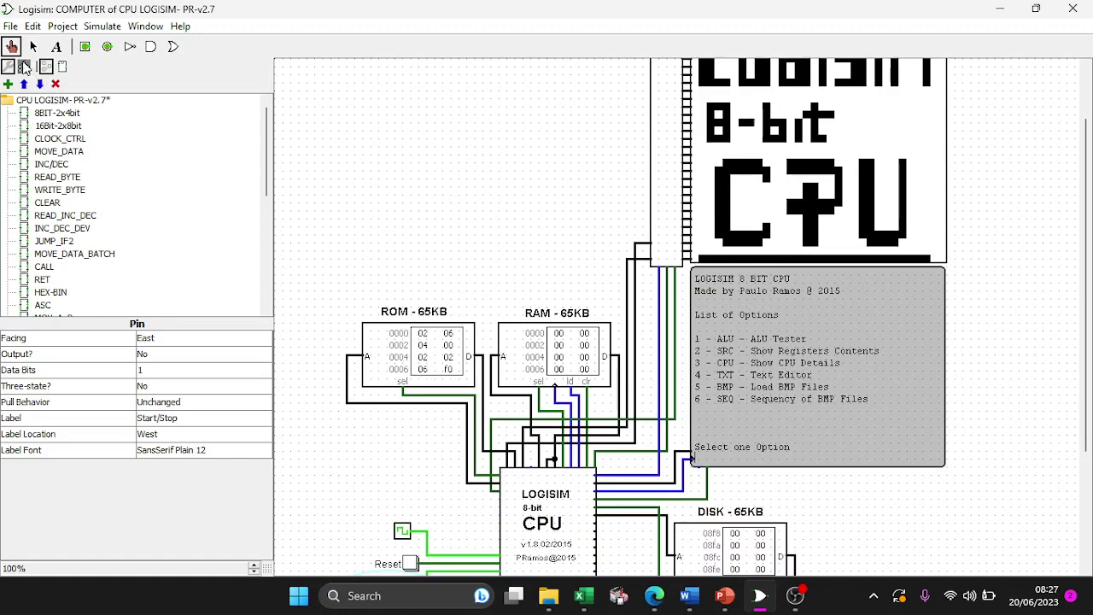
- Show the simulation tree, reset the simulation with Ctrl+R, and open the MATRIX-CTRL subcircuit
{"action": "left_click", "coordinate": [24, 66]}
{"action": "scroll", "coordinate": [801, 271], "scroll_direction": "up", "scroll_amount": 2}
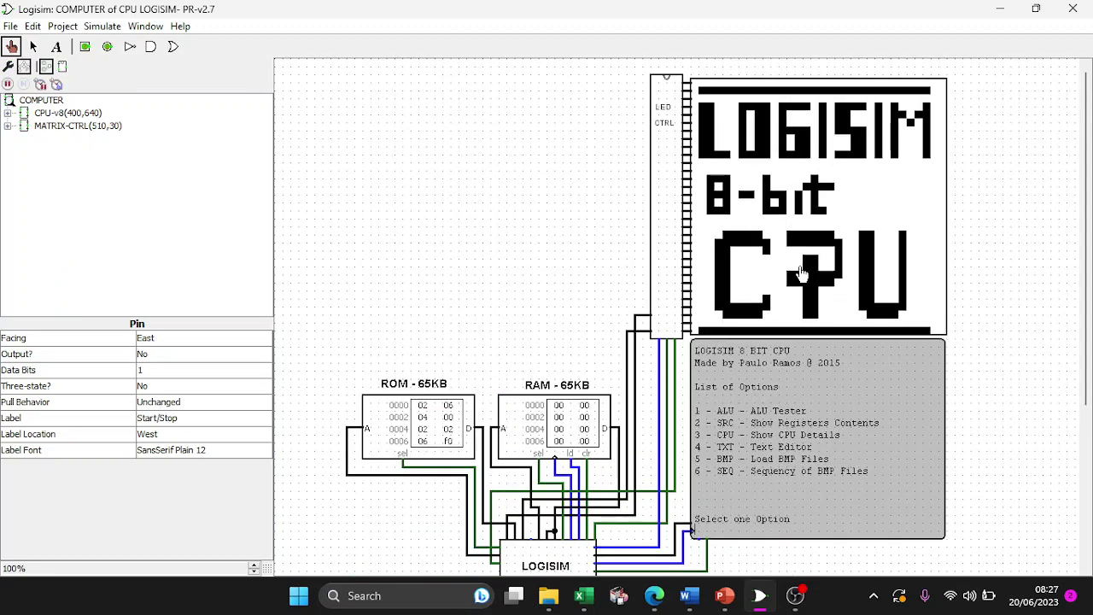
{"action": "key", "text": "ctrl+r"}
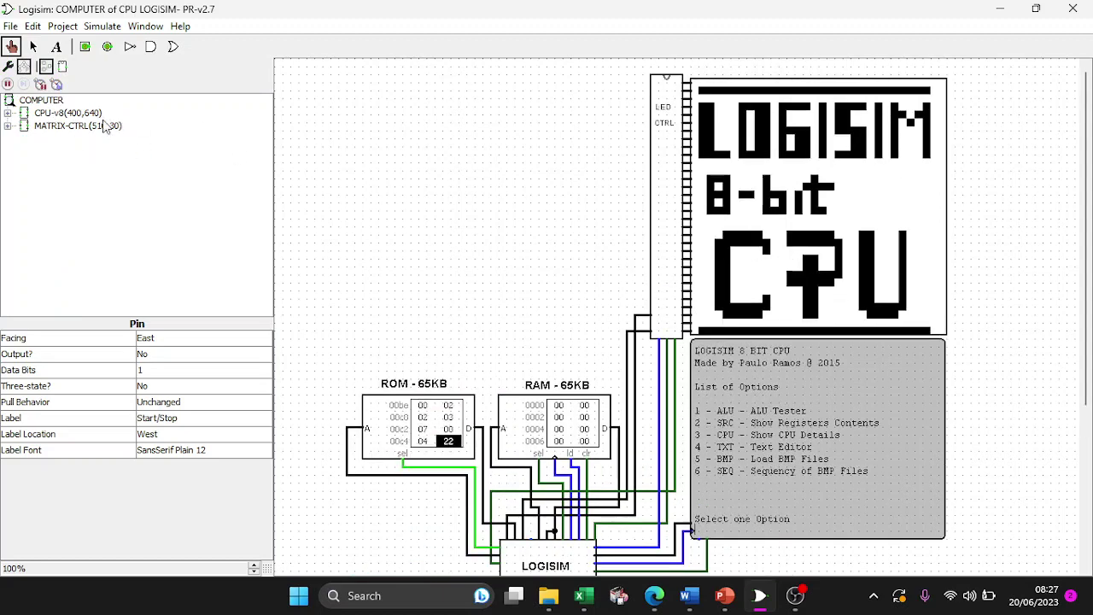
{"action": "left_click", "coordinate": [96, 126]}
{"action": "double_click", "coordinate": [97, 127]}
- Poke bits of the MATRIX-CTRL ADDRESS IN and DATA IN inputs
{"action": "scroll", "coordinate": [989, 341], "scroll_direction": "down", "scroll_amount": 5}
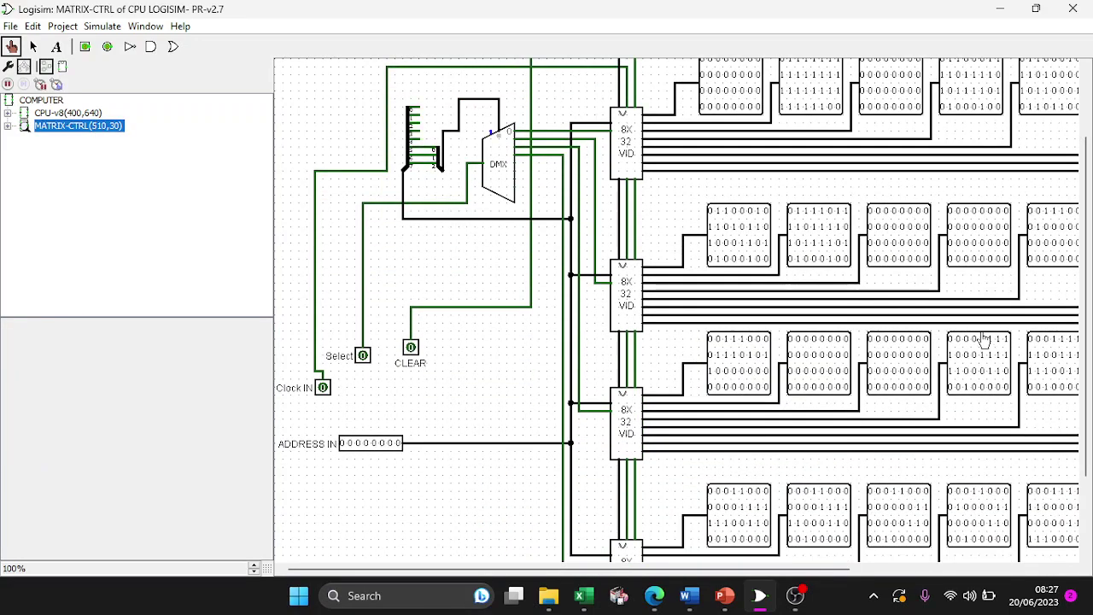
{"action": "scroll", "coordinate": [848, 538], "scroll_direction": "up", "scroll_amount": 5}
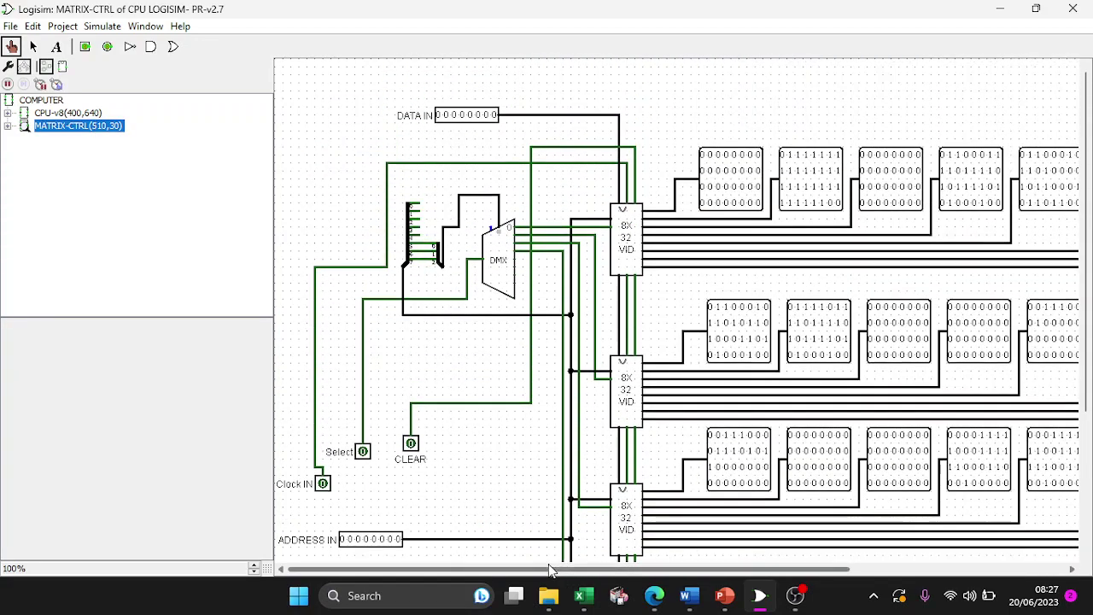
{"action": "mouse_move", "coordinate": [562, 569]}
{"action": "left_mouse_down"}
{"action": "mouse_move", "coordinate": [782, 579]}
{"action": "mouse_move", "coordinate": [568, 579]}
{"action": "left_mouse_up"}
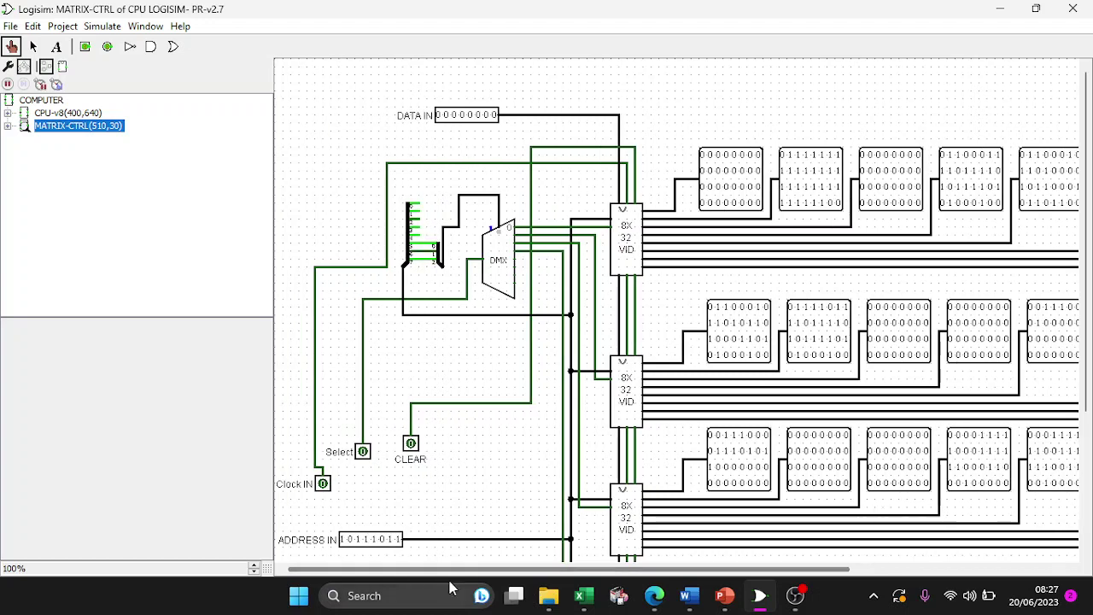
{"action": "scroll", "coordinate": [374, 529], "scroll_direction": "down", "scroll_amount": 2}
{"action": "left_click", "coordinate": [369, 492]}
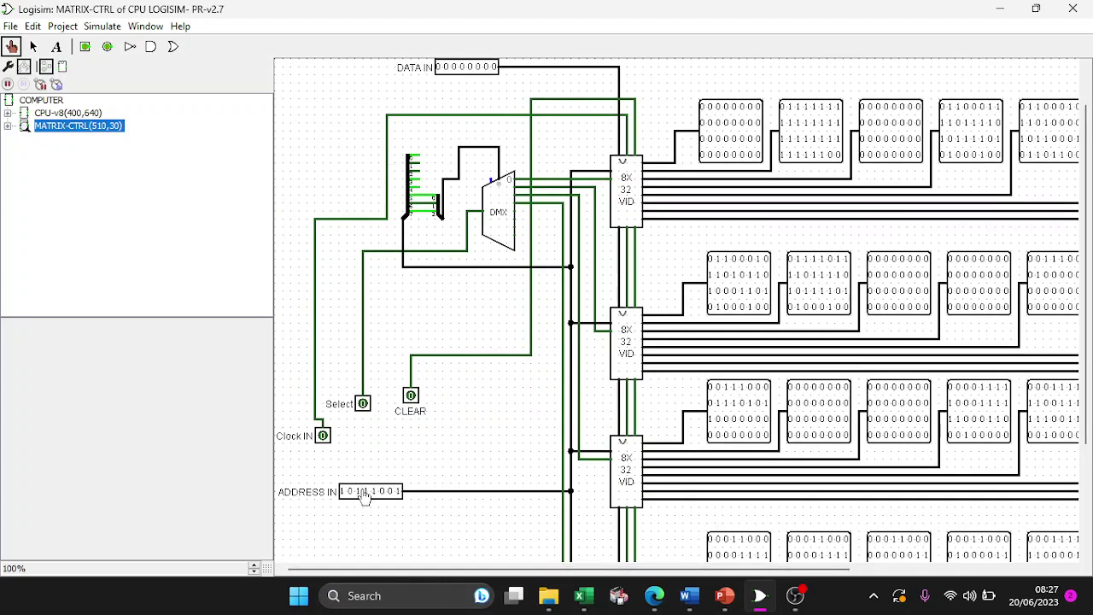
{"action": "scroll", "coordinate": [385, 476], "scroll_direction": "up", "scroll_amount": 2}
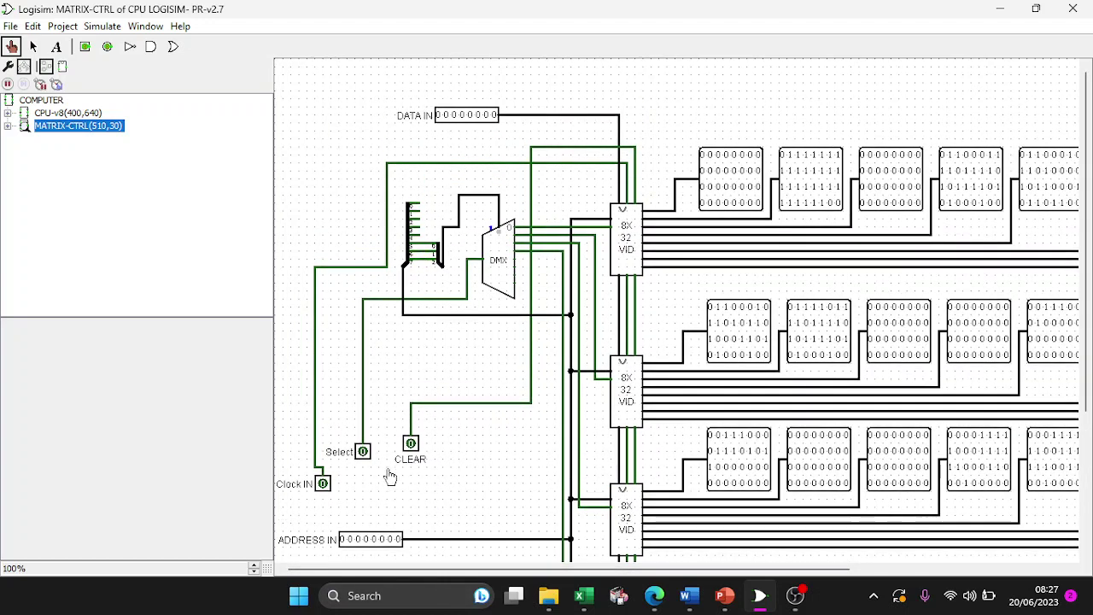
{"action": "left_click", "coordinate": [467, 114]}
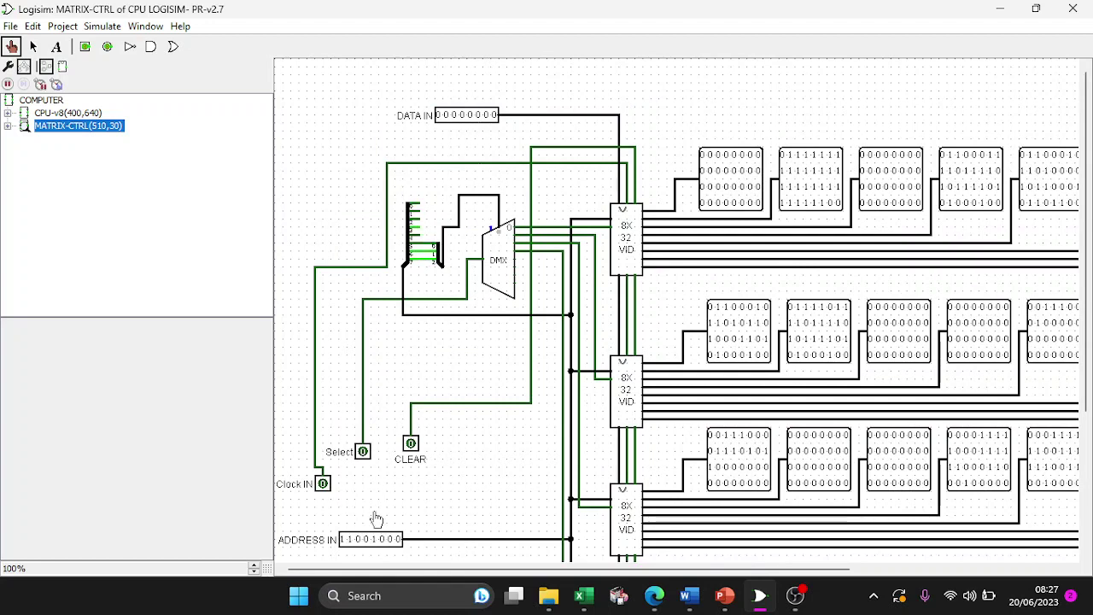
{"action": "left_click", "coordinate": [379, 539]}
{"action": "left_click", "coordinate": [585, 596]}
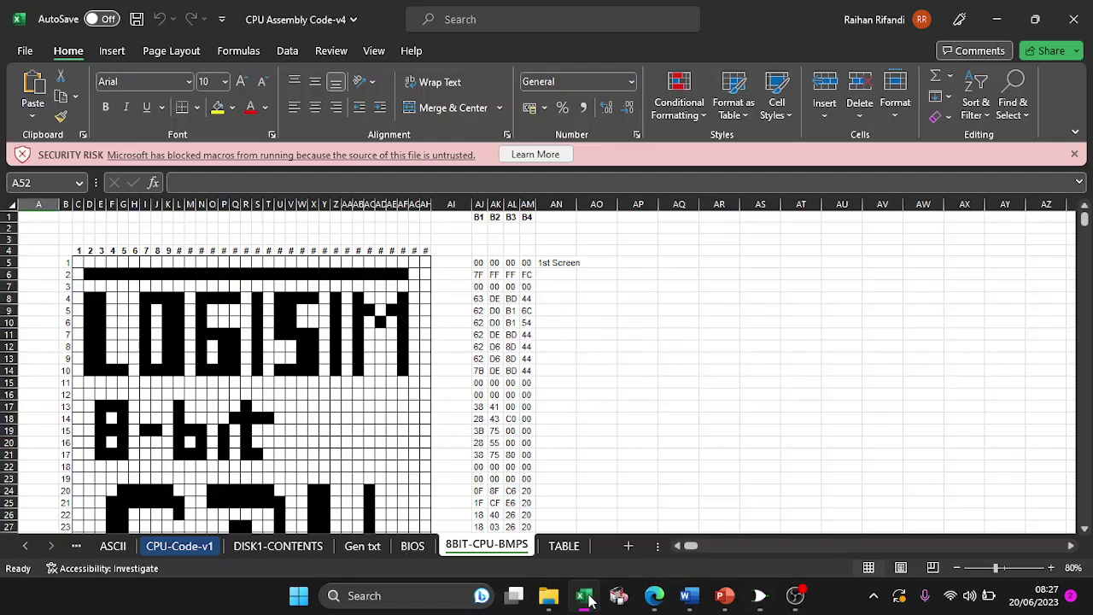
{"action": "scroll", "coordinate": [472, 299], "scroll_direction": "down", "scroll_amount": 8}
{"action": "scroll", "coordinate": [417, 296], "scroll_direction": "up", "scroll_amount": 8}
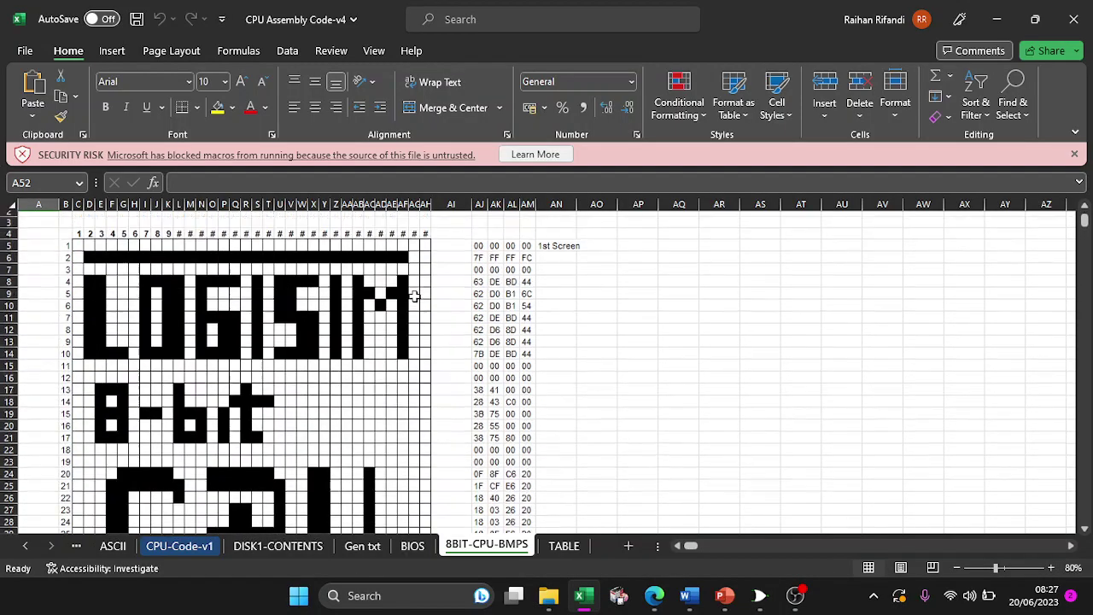
{"action": "scroll", "coordinate": [510, 304], "scroll_direction": "down", "scroll_amount": 7}
{"action": "scroll", "coordinate": [303, 301], "scroll_direction": "up", "scroll_amount": 7}
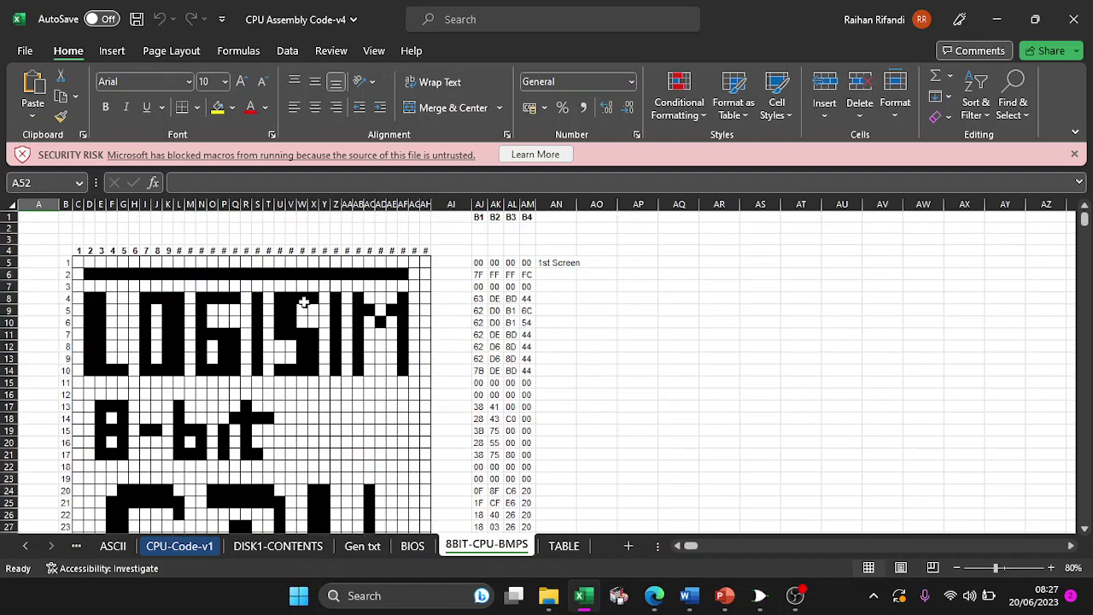
{"action": "scroll", "coordinate": [311, 302], "scroll_direction": "down", "scroll_amount": 2}
{"action": "scroll", "coordinate": [321, 301], "scroll_direction": "up", "scroll_amount": 1}
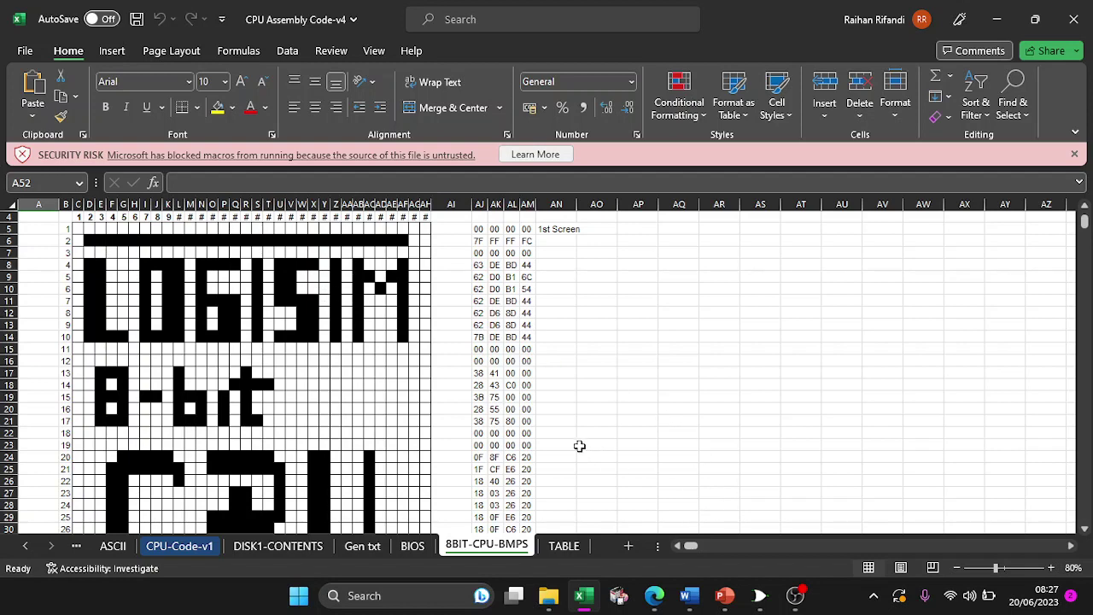
- Bring Logisim back to the front and scroll the live MATRIX-CTRL canvas
{"action": "left_click", "coordinate": [759, 595]}
{"action": "scroll", "coordinate": [610, 272], "scroll_direction": "down", "scroll_amount": 3}
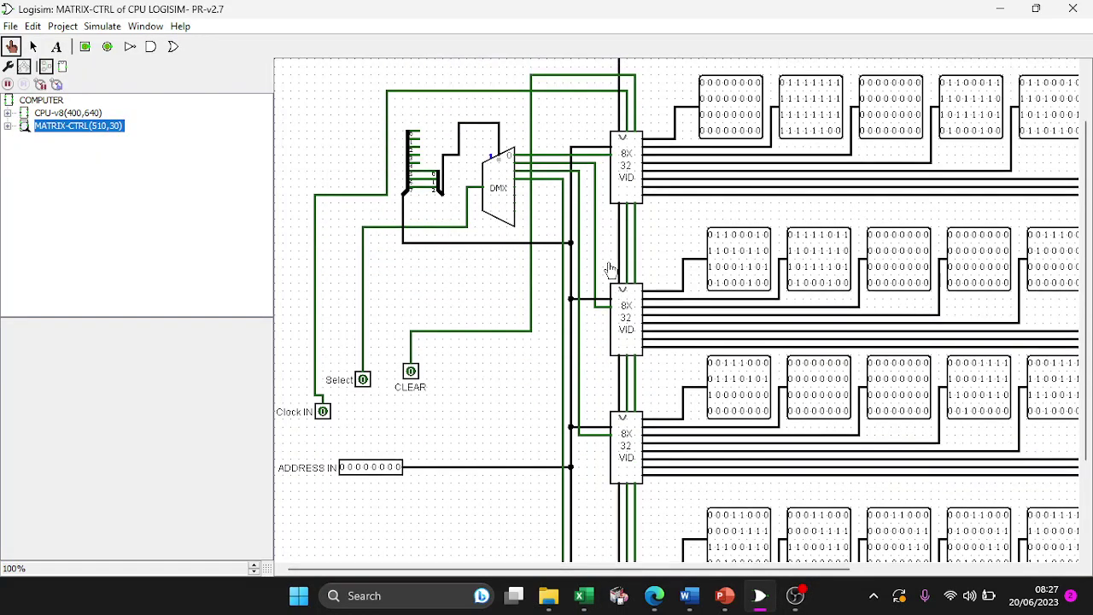
{"action": "scroll", "coordinate": [610, 271], "scroll_direction": "up", "scroll_amount": 2}
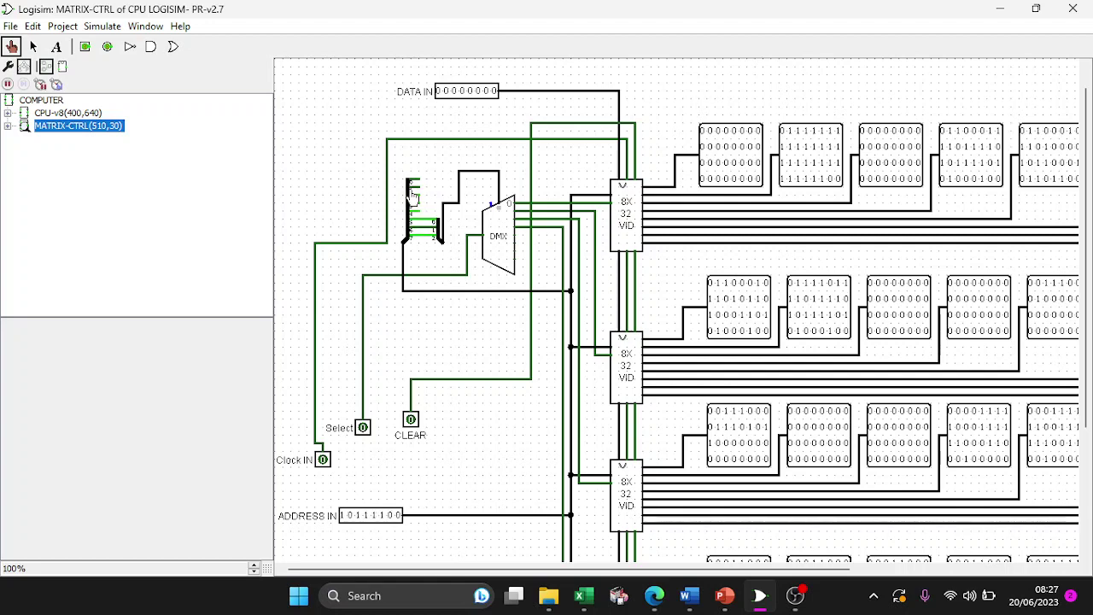
- Switch Edge to the audio jack image results tab, then return to Logisim's MATRIX-CTRL
{"action": "left_click", "coordinate": [654, 595]}
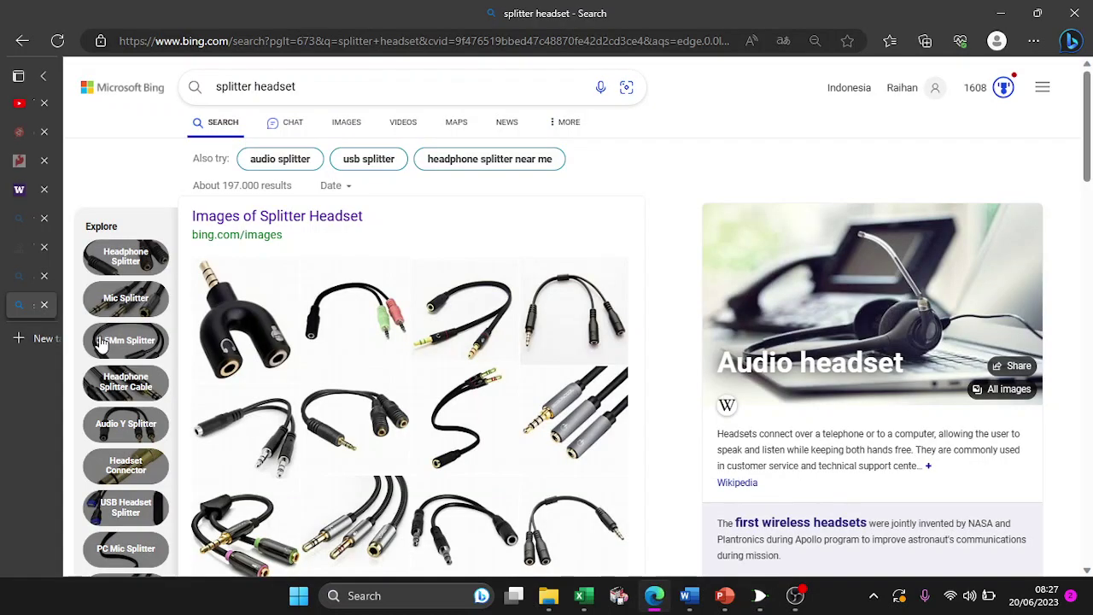
{"action": "mouse_move", "coordinate": [229, 363]}
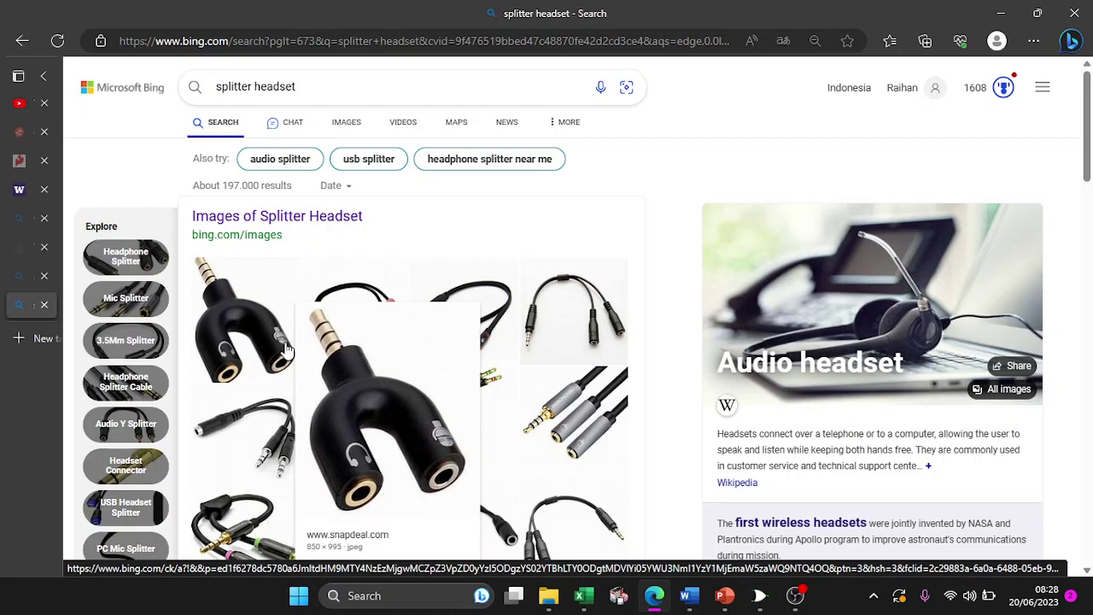
{"action": "left_click", "coordinate": [14, 277]}
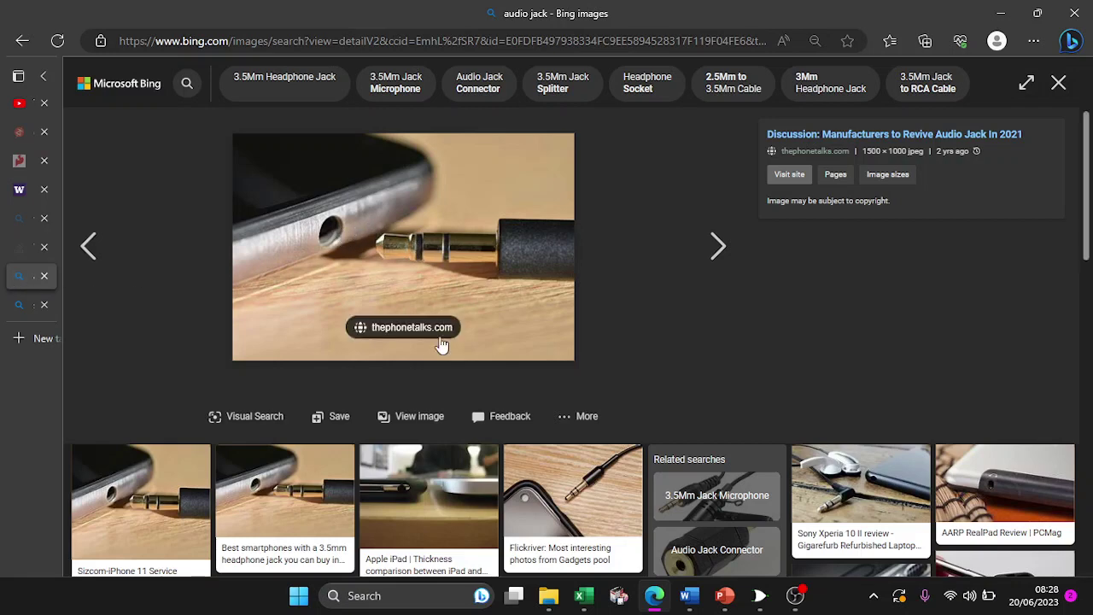
{"action": "left_click", "coordinate": [761, 595]}
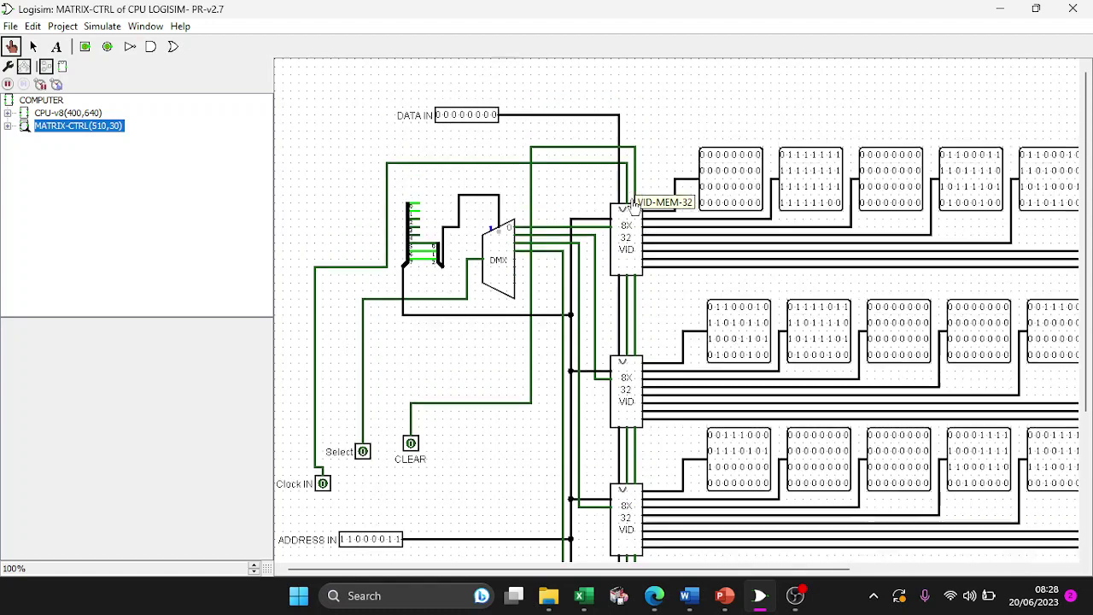
- Scroll across MATRIX-CTRL's video output pin rows, poke the second top-row pin, then open COMPUTER
{"action": "left_click_drag", "start_coordinate": [527, 574], "coordinate": [732, 574]}
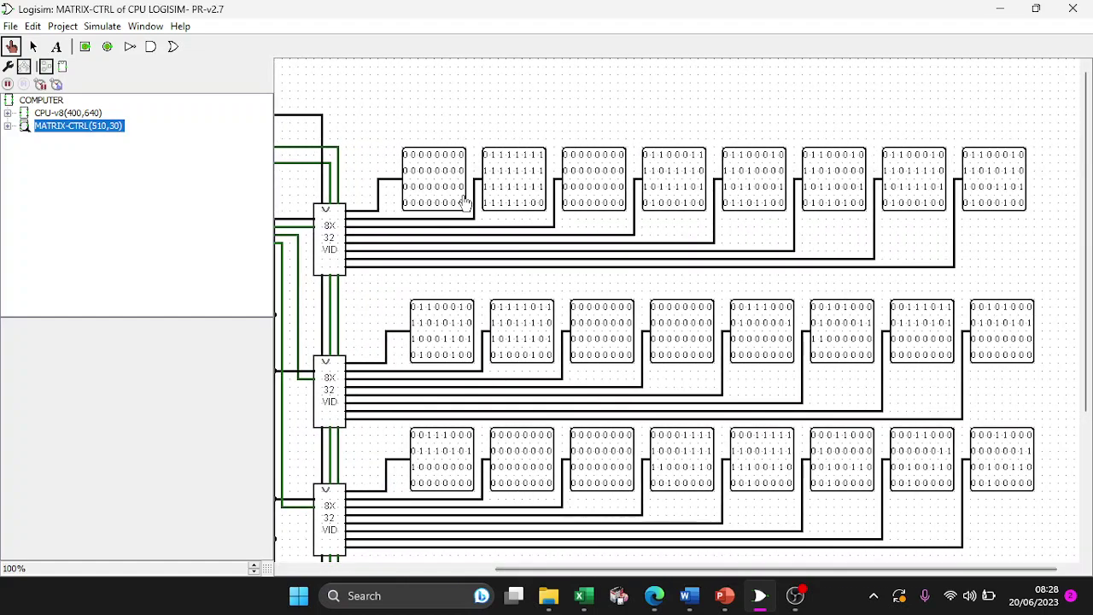
{"action": "left_click", "coordinate": [511, 188]}
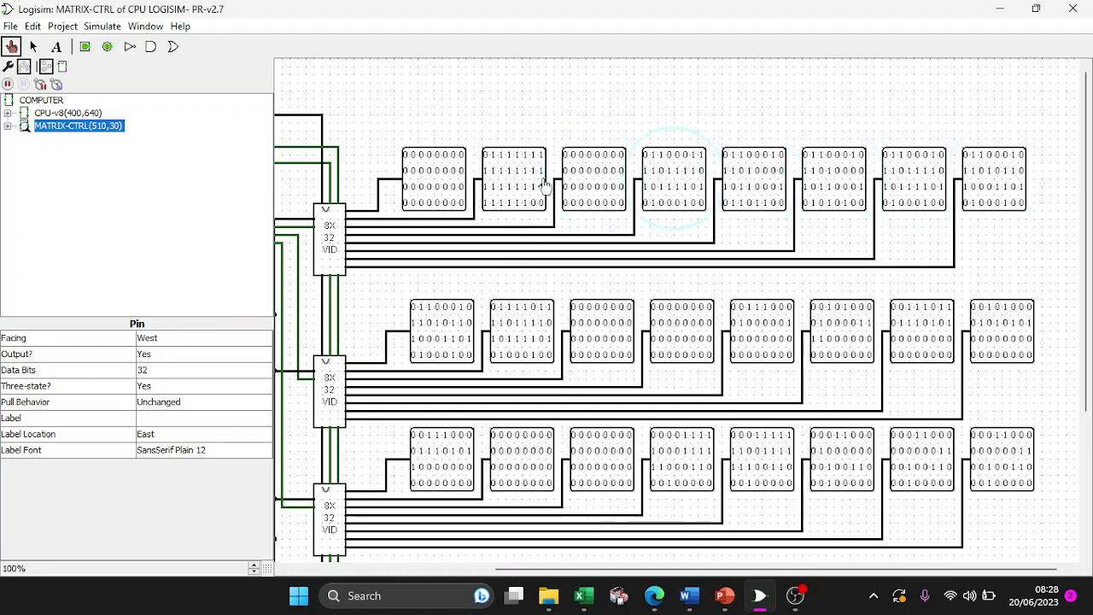
{"action": "scroll", "coordinate": [443, 181], "scroll_direction": "down", "scroll_amount": 3}
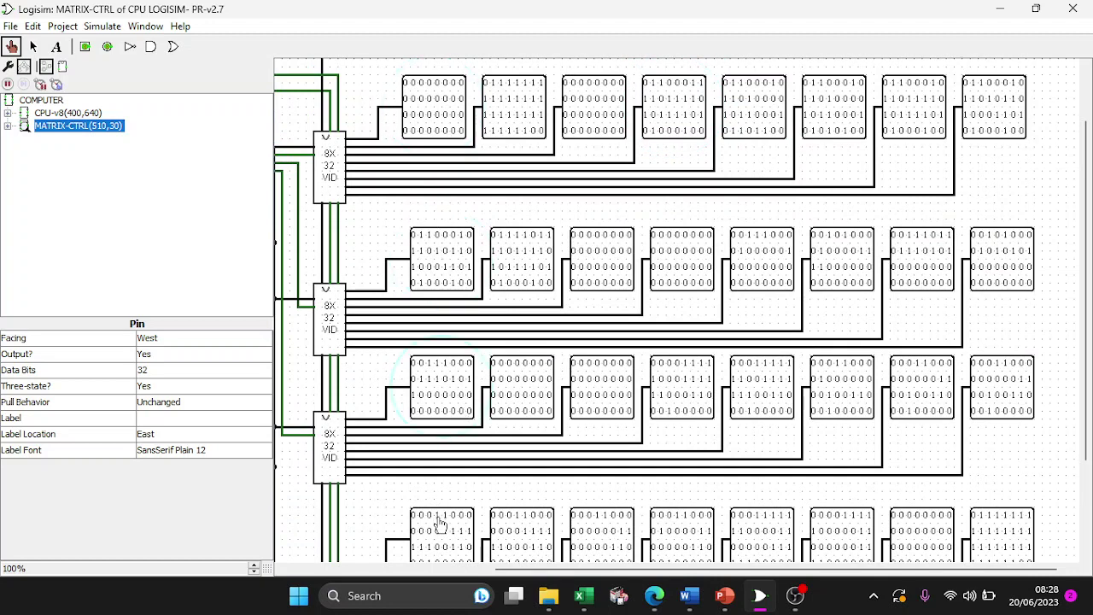
{"action": "scroll", "coordinate": [496, 417], "scroll_direction": "down", "scroll_amount": 3}
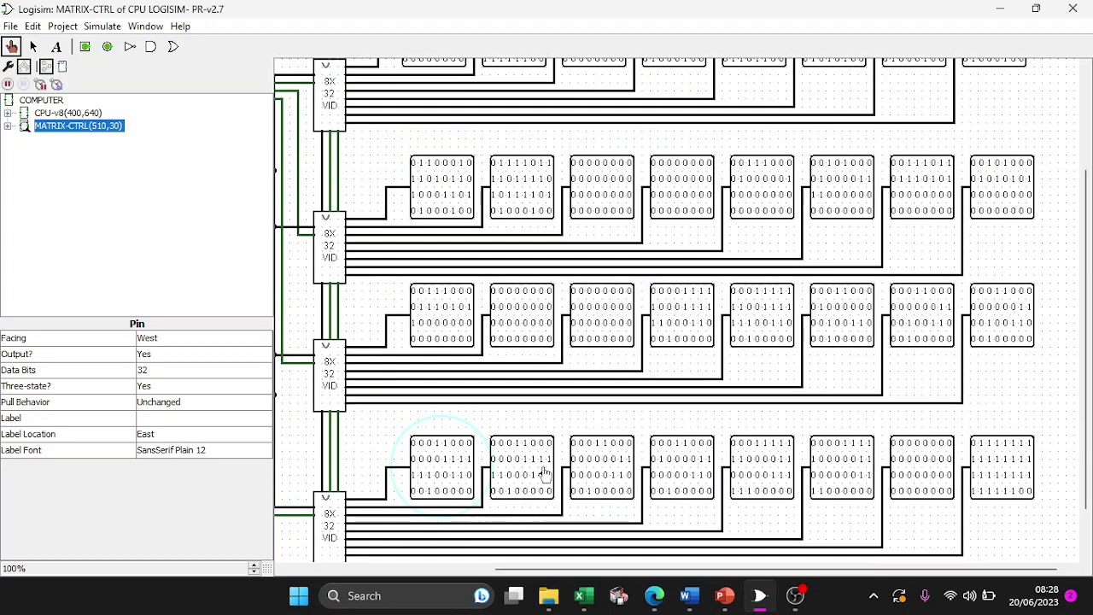
{"action": "scroll", "coordinate": [542, 224], "scroll_direction": "up", "scroll_amount": 5}
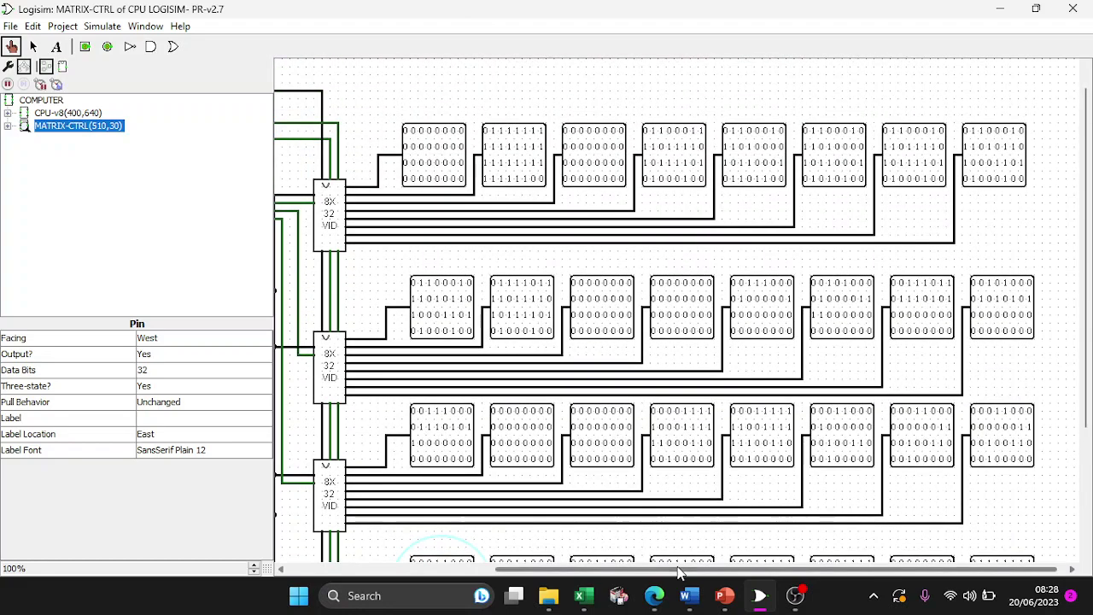
{"action": "left_click_drag", "start_coordinate": [679, 572], "coordinate": [433, 612]}
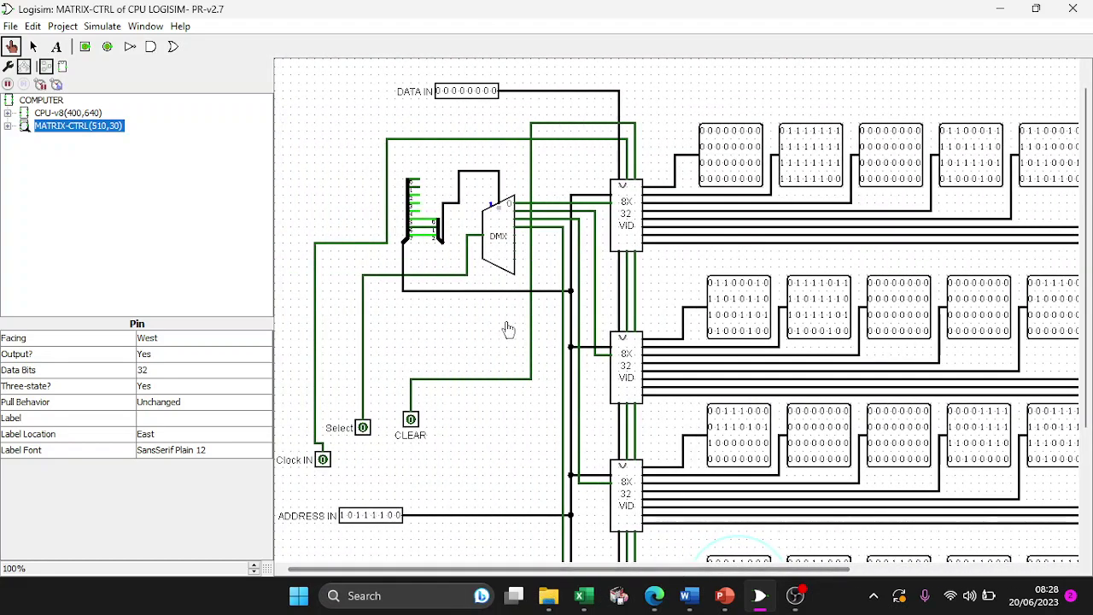
{"action": "scroll", "coordinate": [508, 326], "scroll_direction": "down", "scroll_amount": 4}
{"action": "scroll", "coordinate": [508, 323], "scroll_direction": "up", "scroll_amount": 3}
{"action": "scroll", "coordinate": [508, 323], "scroll_direction": "up", "scroll_amount": 2}
{"action": "scroll", "coordinate": [507, 321], "scroll_direction": "down", "scroll_amount": 7}
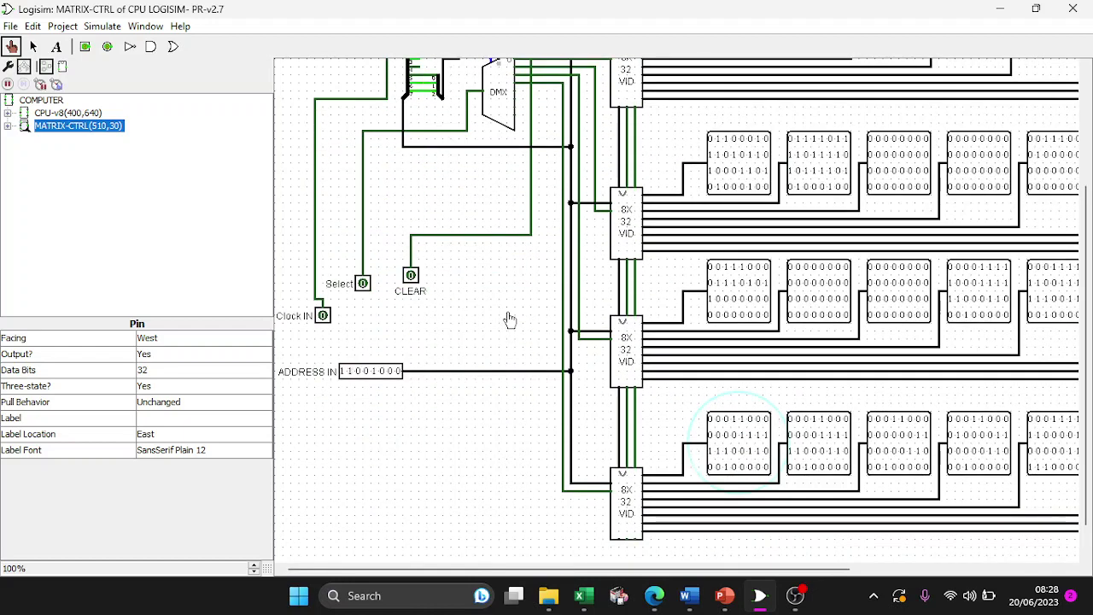
{"action": "double_click", "coordinate": [28, 104]}
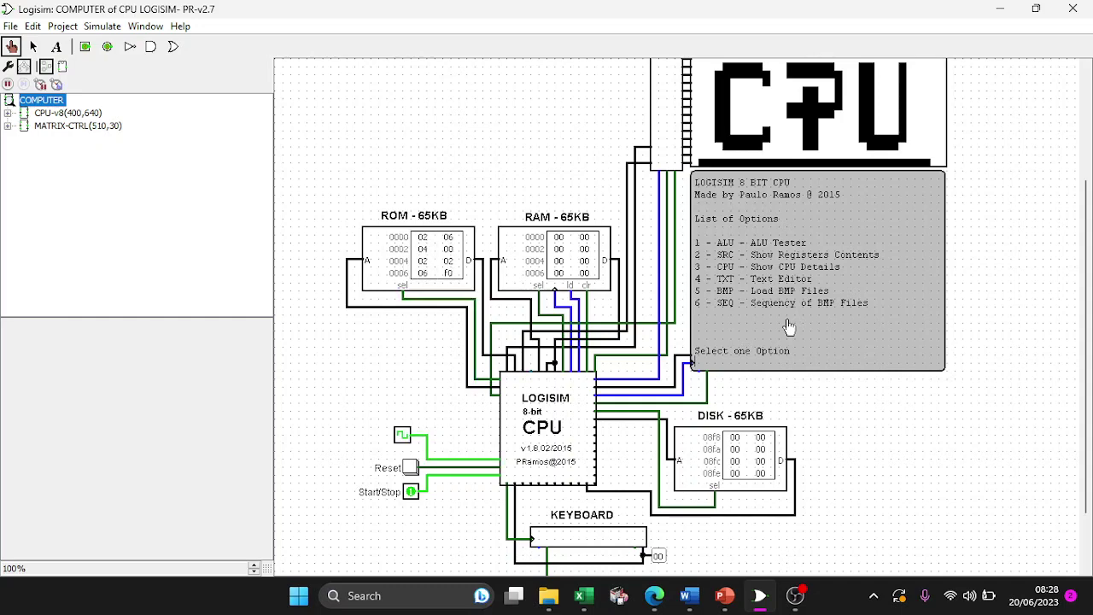
- Select the Keyboard component and choose option 4, the text editor, on the CPU terminal
{"action": "scroll", "coordinate": [787, 326], "scroll_direction": "down", "scroll_amount": 3}
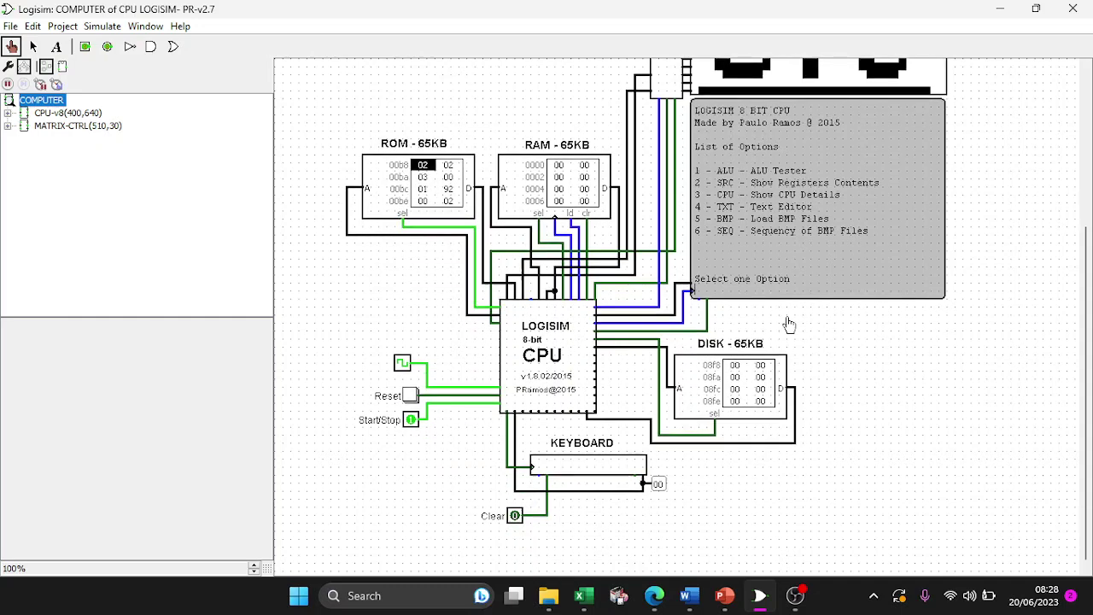
{"action": "left_click", "coordinate": [593, 473]}
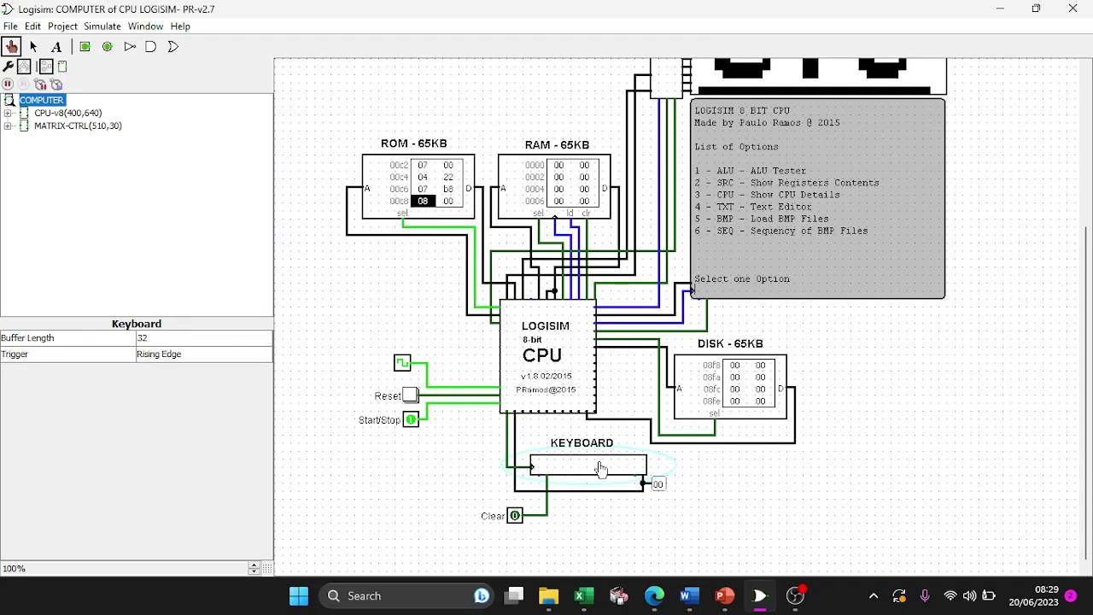
{"action": "key", "text": "4"}
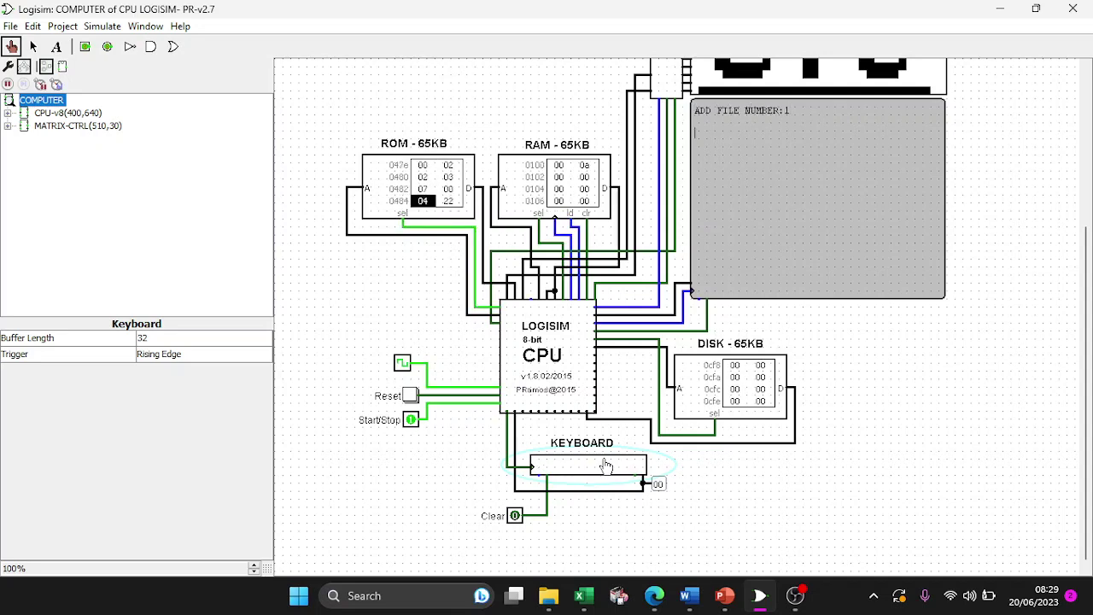
- Turn on Caps Lock and type the person's full name in capitals via the keyboard
{"action": "key", "text": "Caps_Lock"}
{"action": "type", "text": "H"}
{"action": "type", "text": "RIFANDI"}
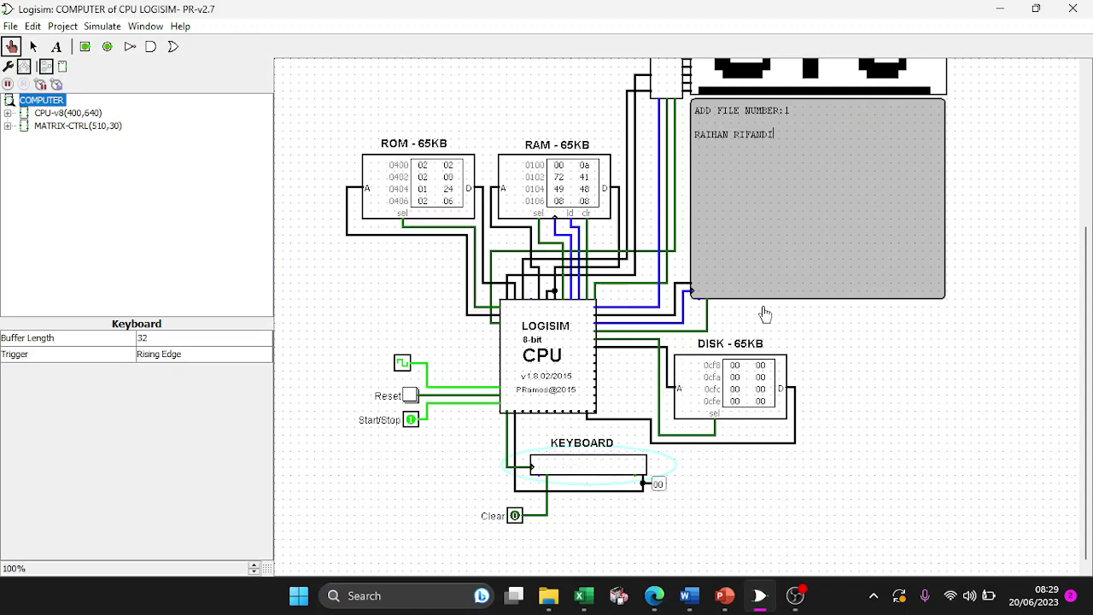
- Poke the RAM bytes at 0102, 0104 and 0106 and back, then switch to PowerPoint
{"action": "scroll", "coordinate": [764, 313], "scroll_direction": "up", "scroll_amount": 1}
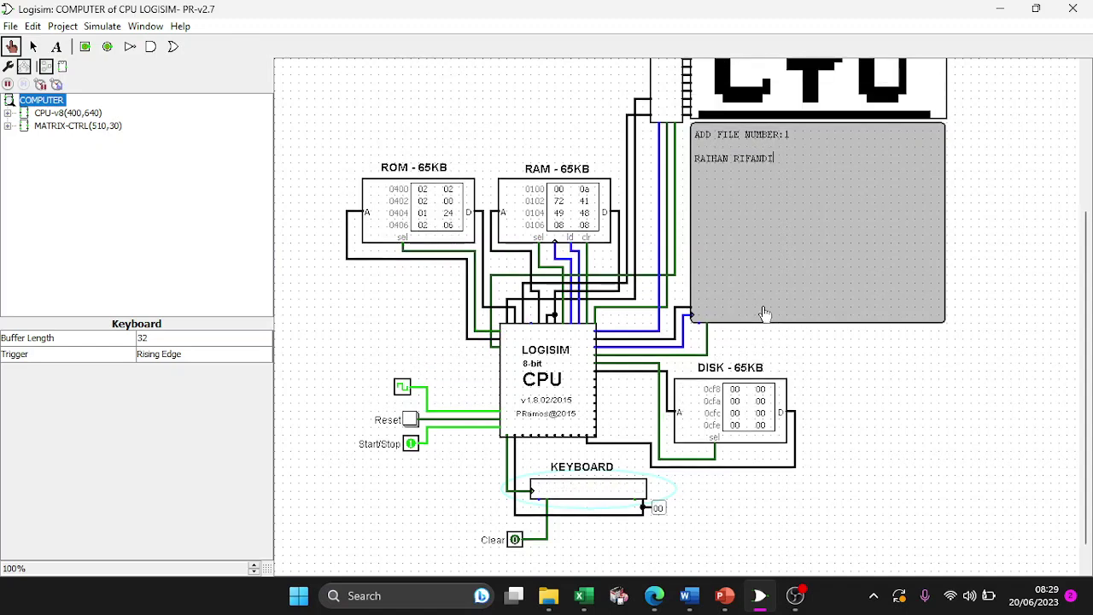
{"action": "scroll", "coordinate": [764, 314], "scroll_direction": "up", "scroll_amount": 3}
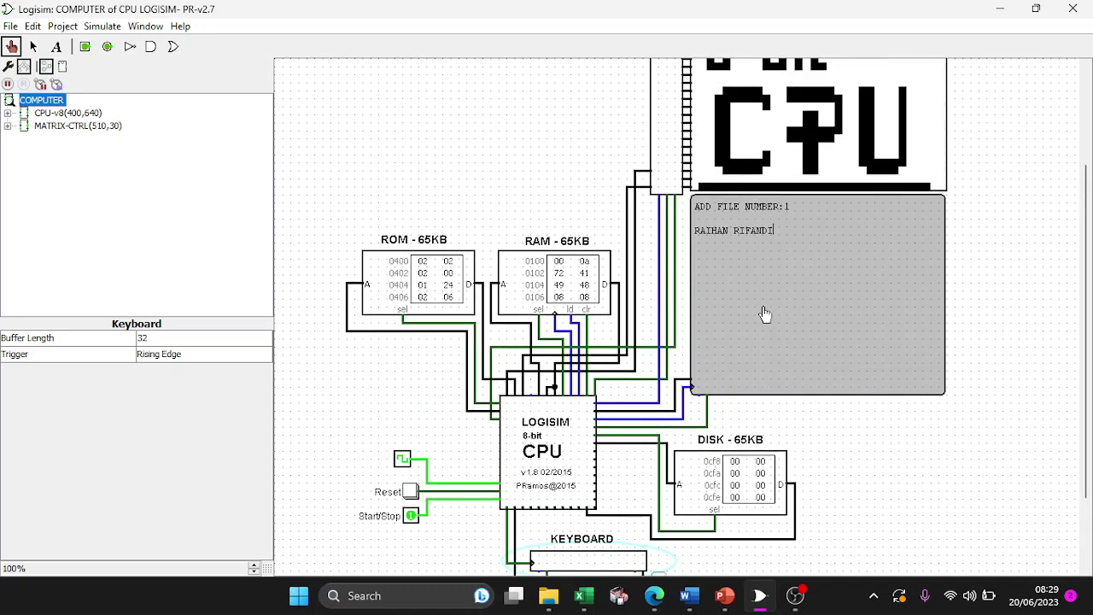
{"action": "left_click", "coordinate": [560, 274]}
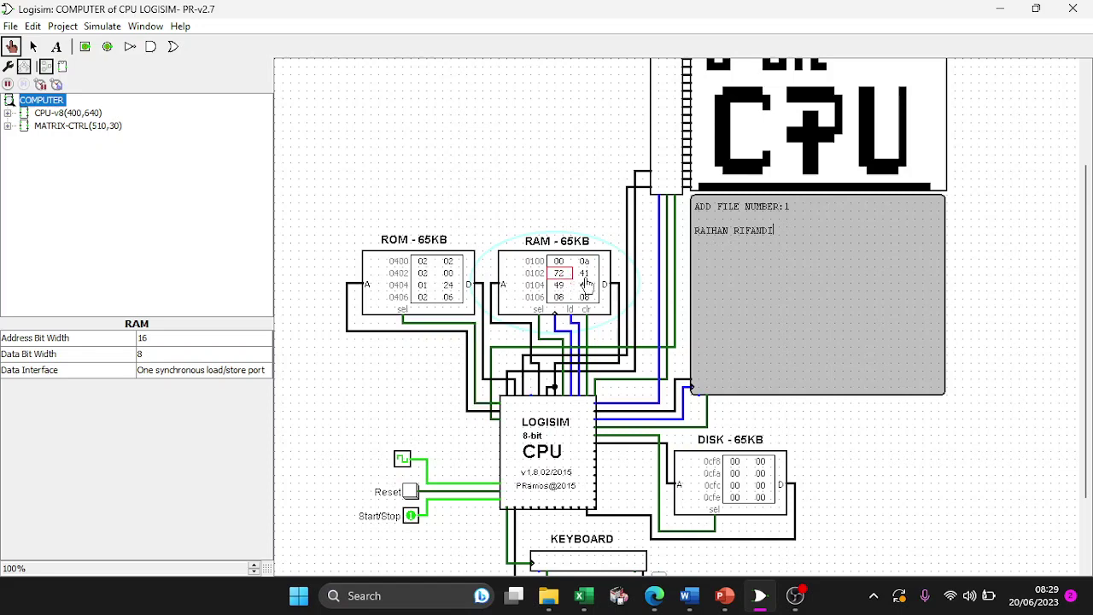
{"action": "left_click", "coordinate": [560, 285]}
{"action": "left_click", "coordinate": [559, 297]}
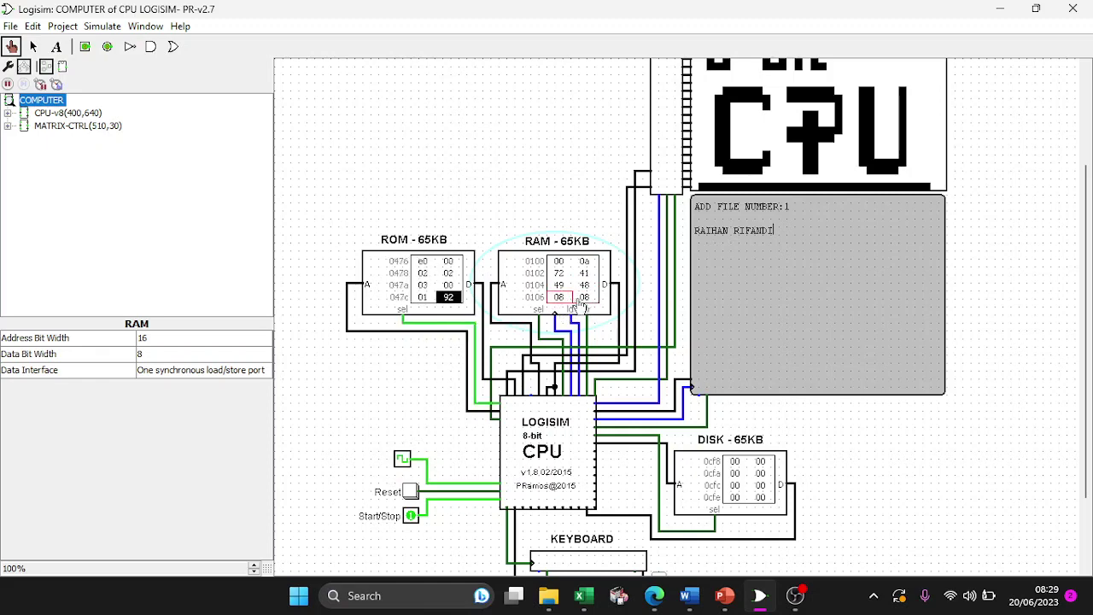
{"action": "left_click", "coordinate": [559, 285]}
{"action": "left_click", "coordinate": [560, 273]}
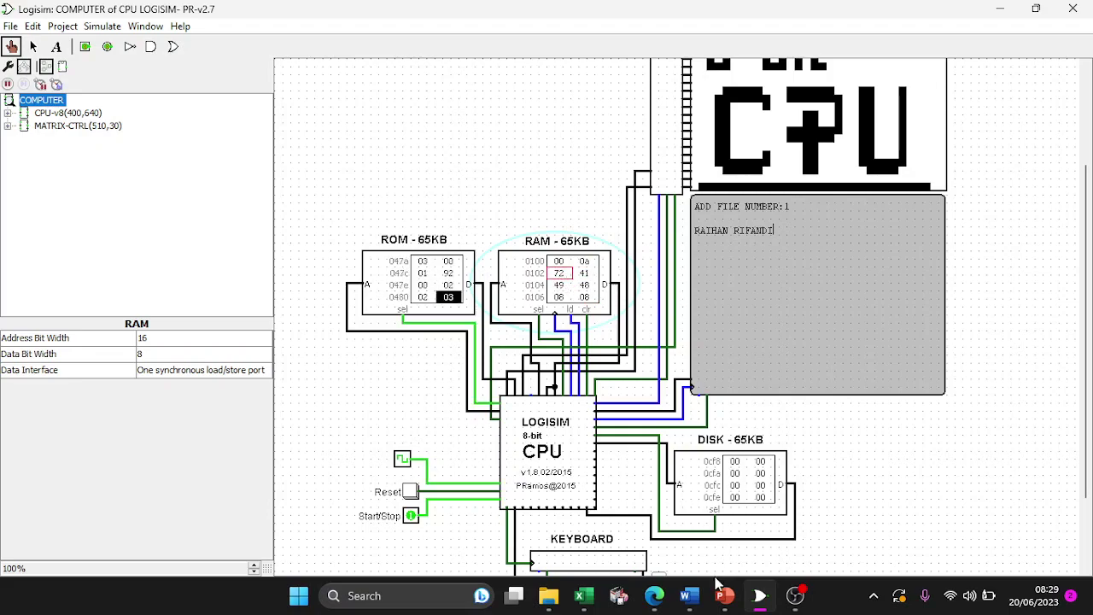
{"action": "left_click", "coordinate": [725, 595]}
- Show slide 8, the ASCII Table, then bring the Logisim COMPUTER circuit back to front
{"action": "scroll", "coordinate": [107, 440], "scroll_direction": "down", "scroll_amount": 2}
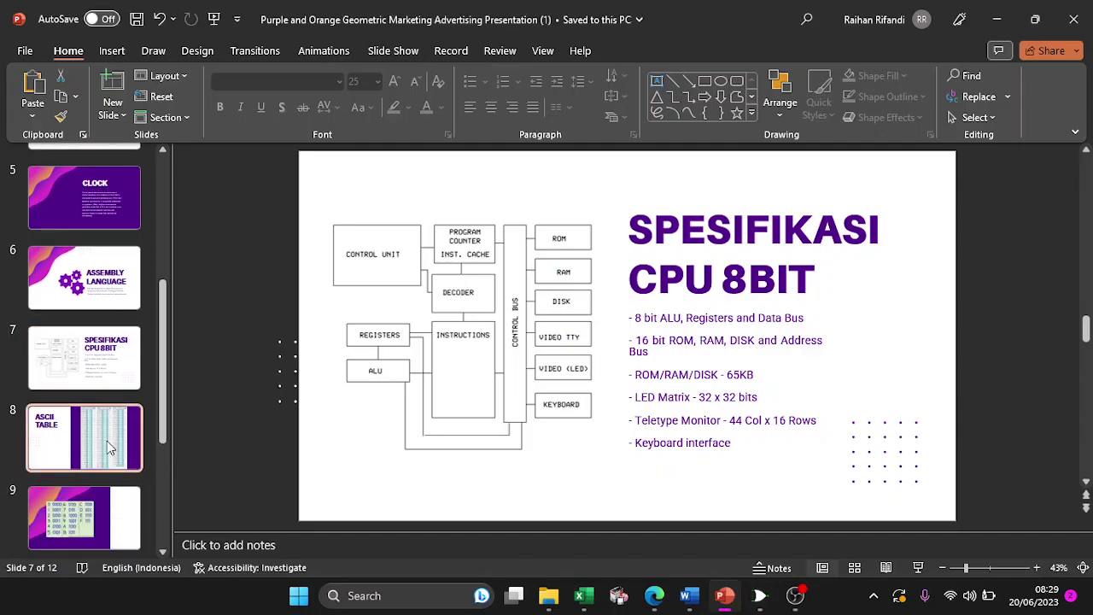
{"action": "left_click", "coordinate": [107, 441]}
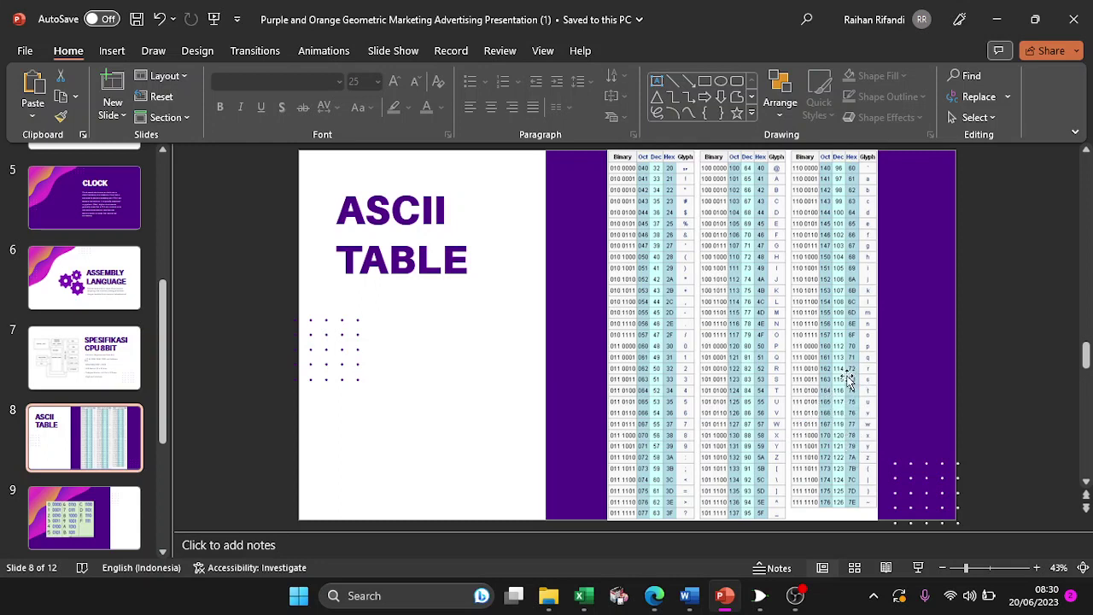
{"action": "left_click", "coordinate": [759, 598]}
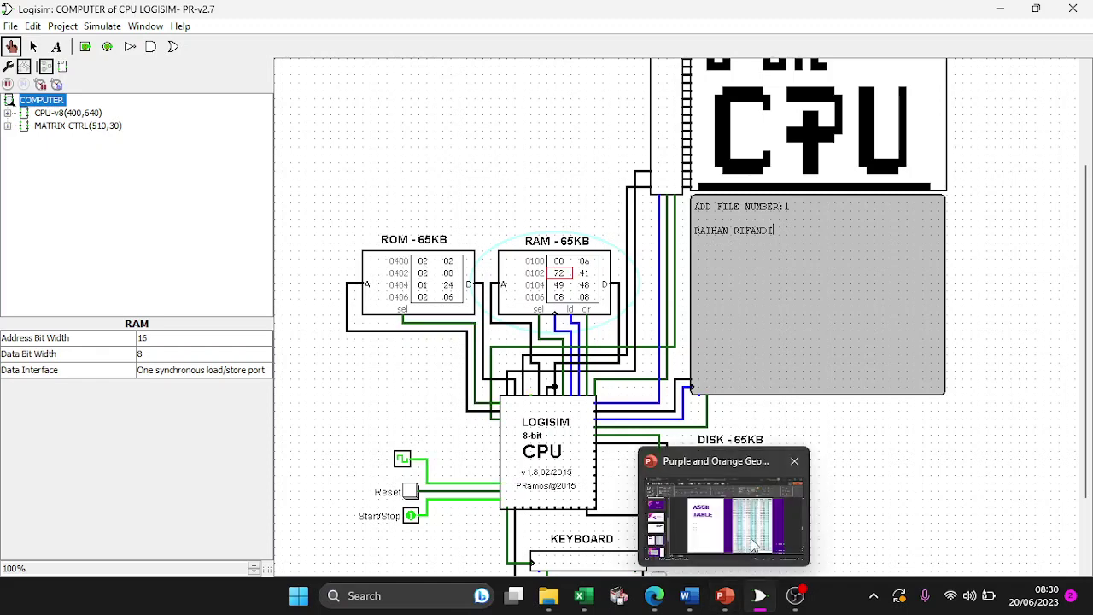
{"action": "scroll", "coordinate": [694, 332], "scroll_direction": "down", "scroll_amount": 4}
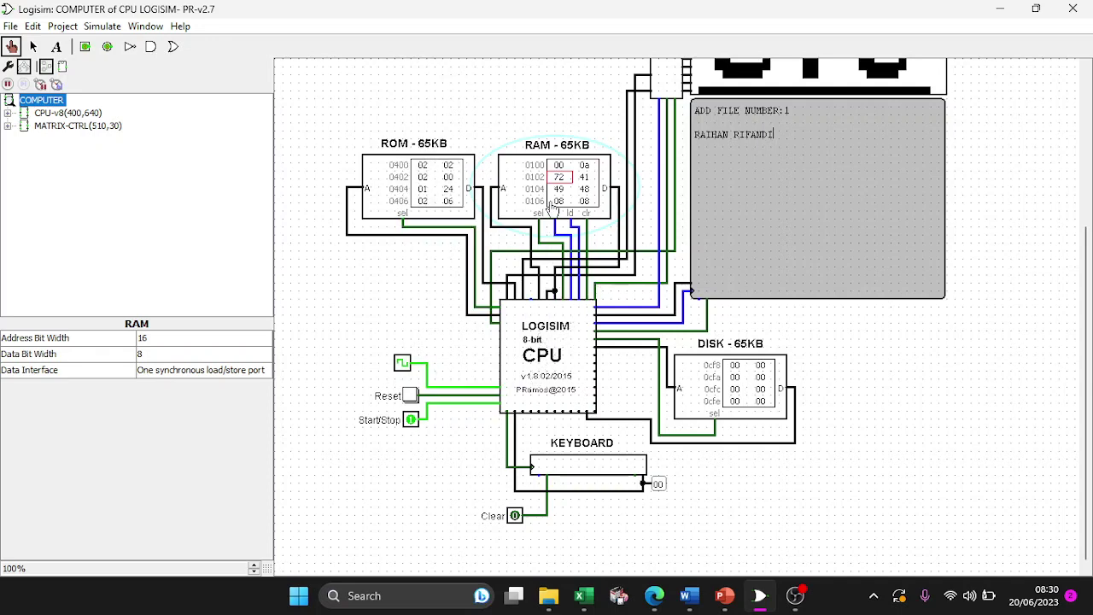
{"action": "scroll", "coordinate": [561, 171], "scroll_direction": "up", "scroll_amount": 4}
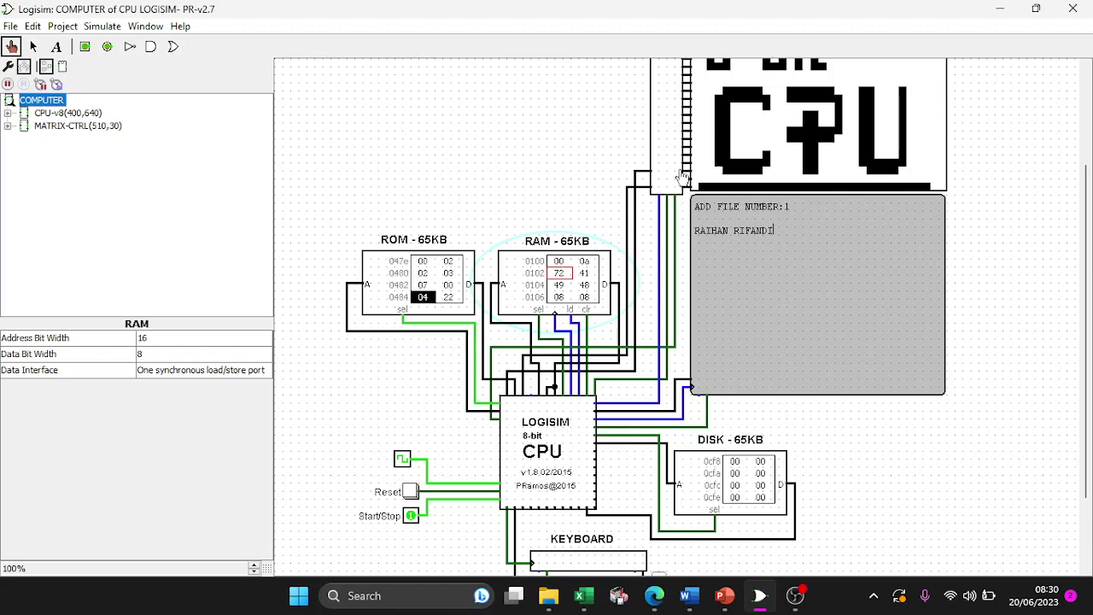
{"action": "scroll", "coordinate": [724, 256], "scroll_direction": "up", "scroll_amount": 5}
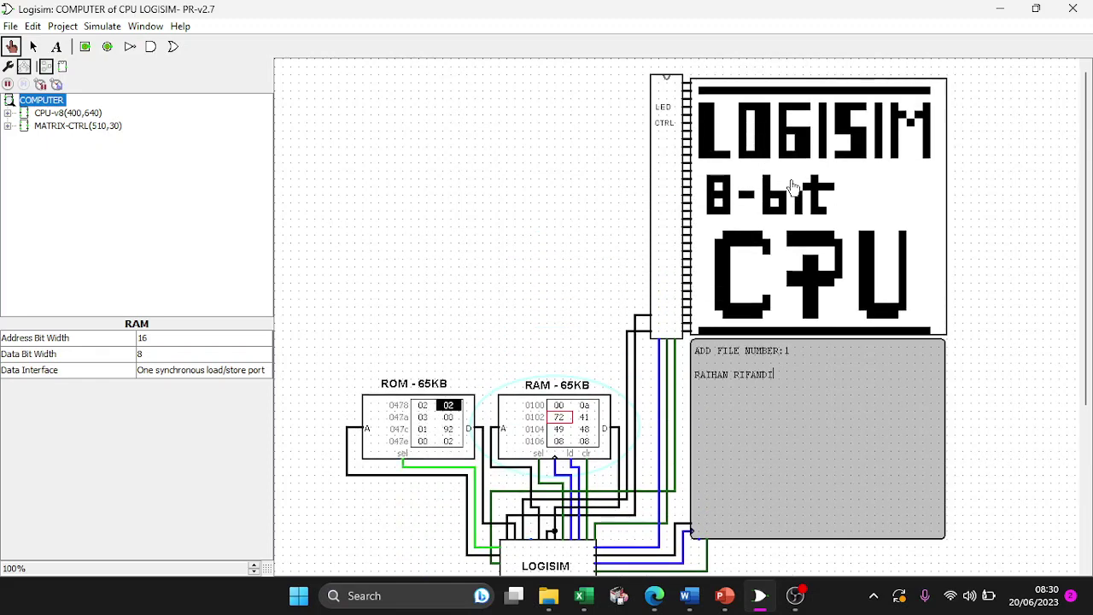
{"action": "scroll", "coordinate": [794, 184], "scroll_direction": "down", "scroll_amount": 3}
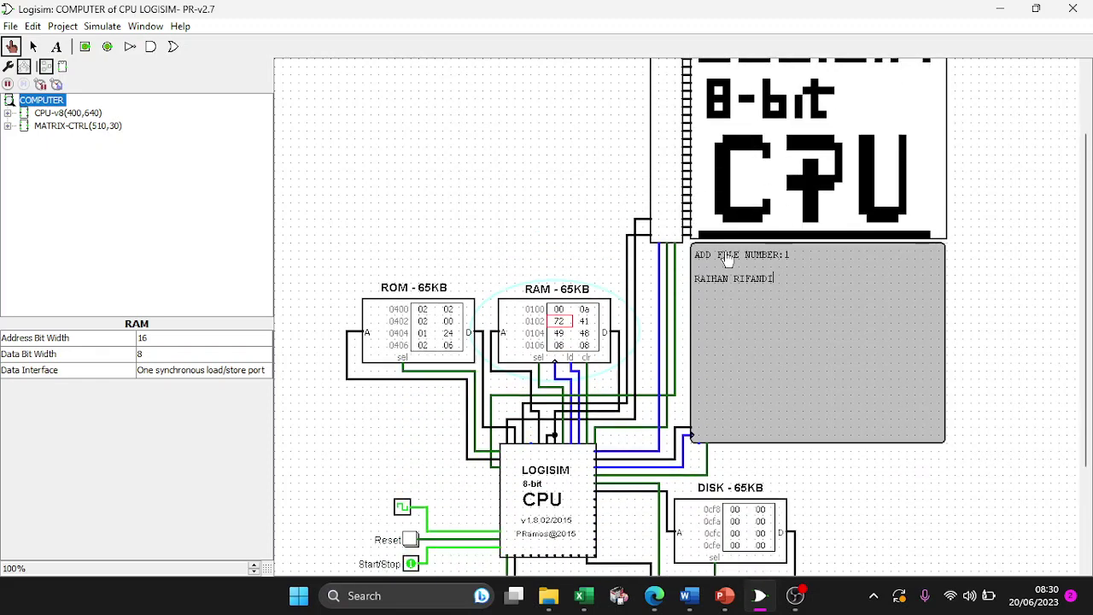
{"action": "scroll", "coordinate": [747, 292], "scroll_direction": "down", "scroll_amount": 3}
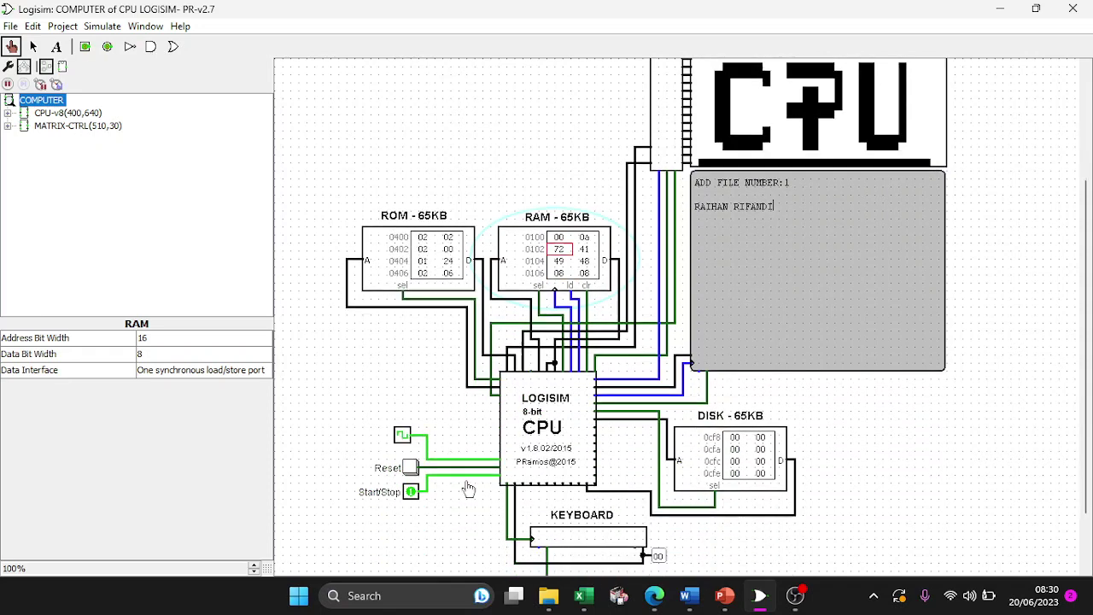
- Reset the computer, press 1 on its keyboard to launch the ALU tester, and show the circuit list
{"action": "left_click", "coordinate": [410, 468]}
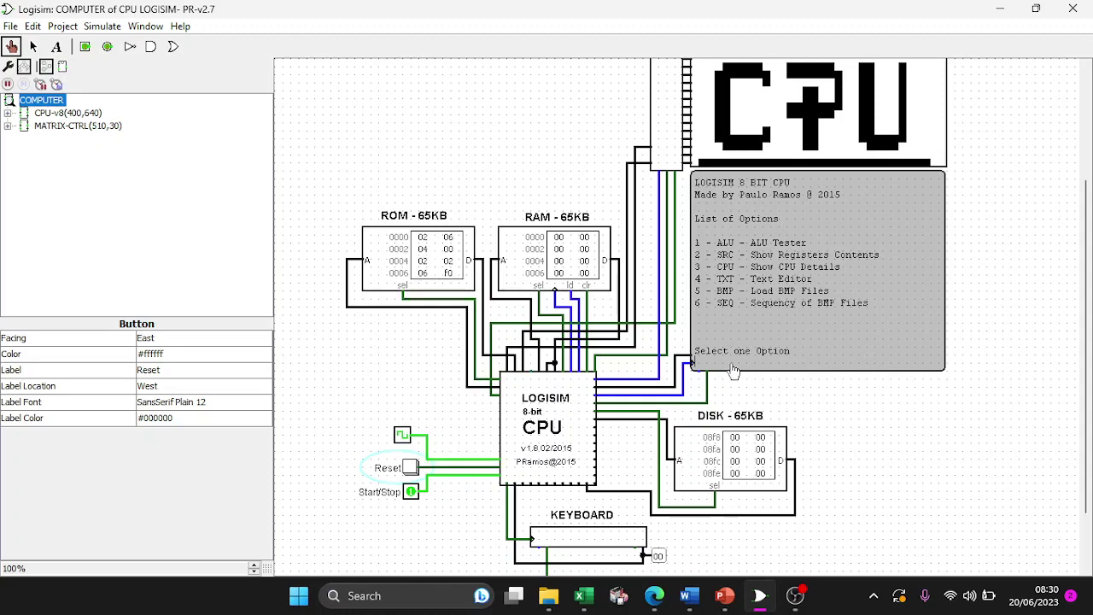
{"action": "left_click", "coordinate": [581, 539]}
{"action": "key", "text": "1"}
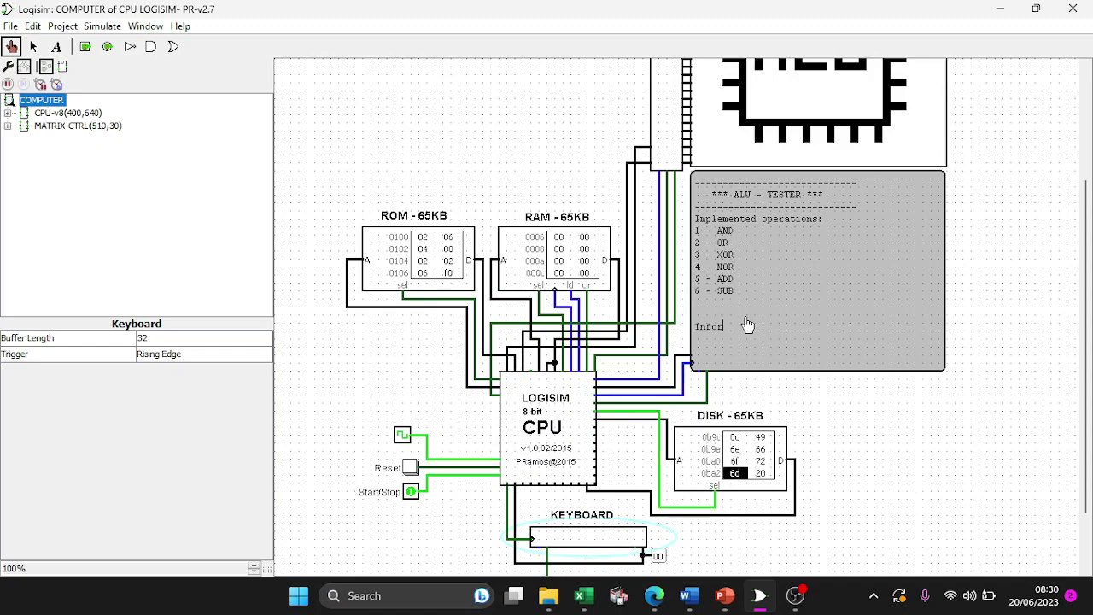
{"action": "left_click", "coordinate": [8, 66]}
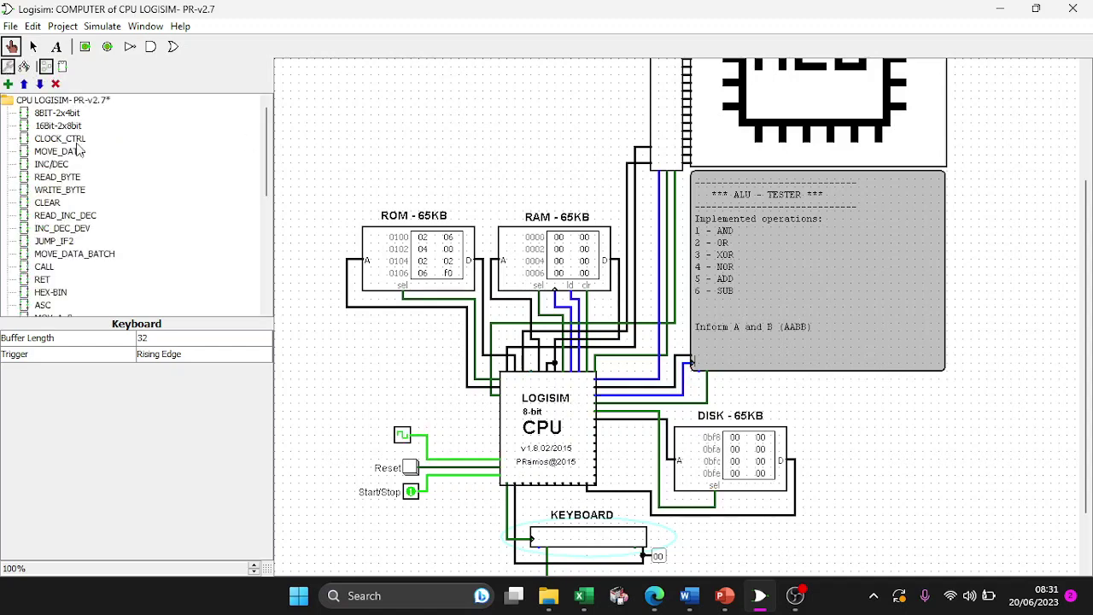
{"action": "scroll", "coordinate": [77, 149], "scroll_direction": "down", "scroll_amount": 4}
- Open the 8bit-ALU#2 circuit and scroll through its gates, adder, subtractor and MUX
{"action": "double_click", "coordinate": [56, 243]}
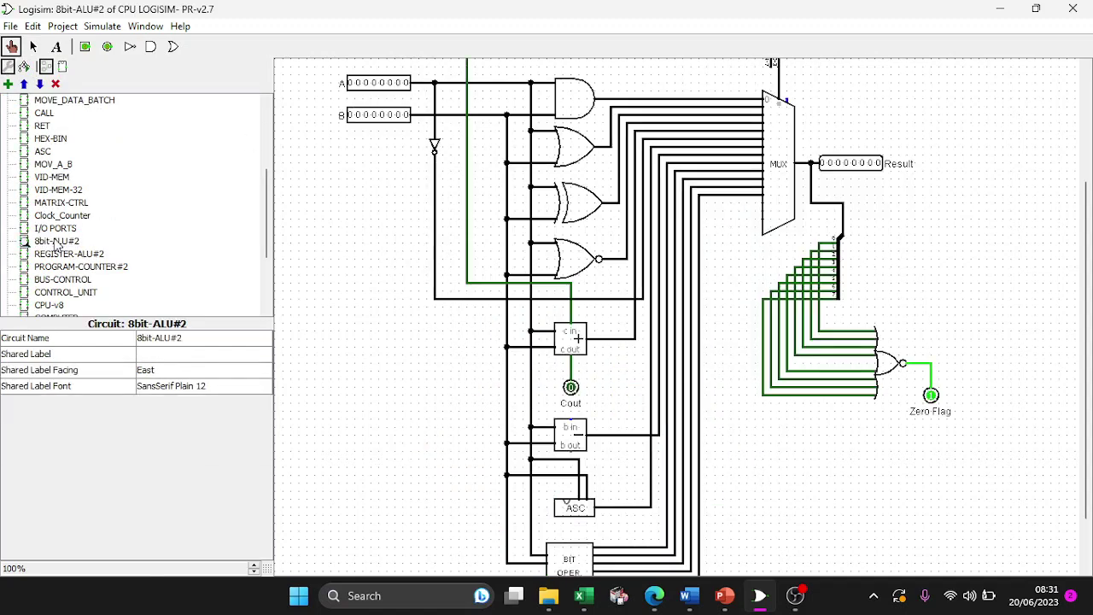
{"action": "scroll", "coordinate": [576, 252], "scroll_direction": "up", "scroll_amount": 5}
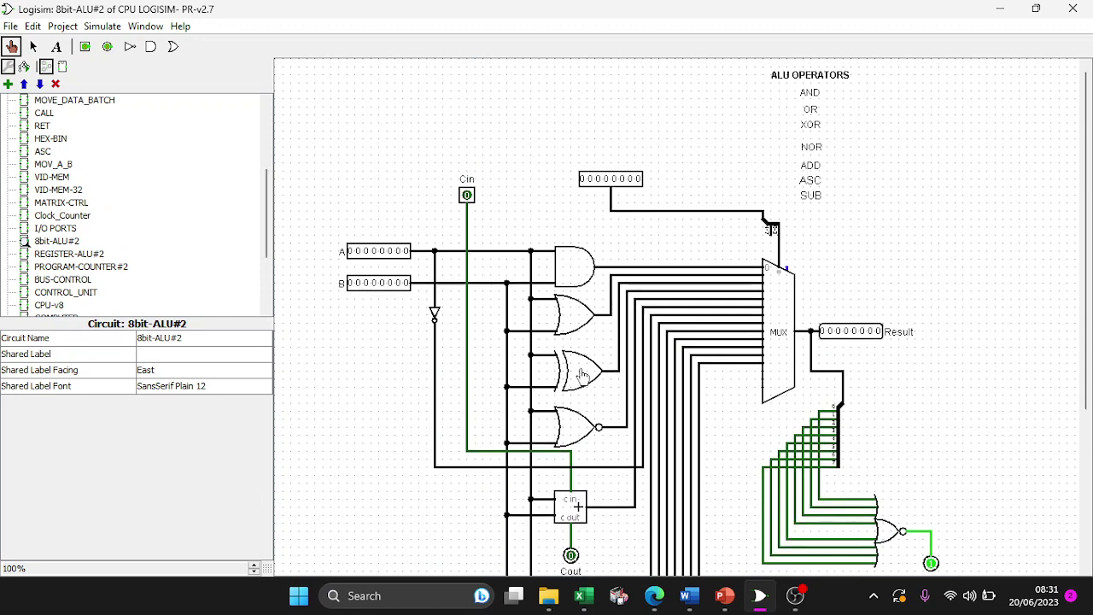
{"action": "scroll", "coordinate": [575, 434], "scroll_direction": "down", "scroll_amount": 3}
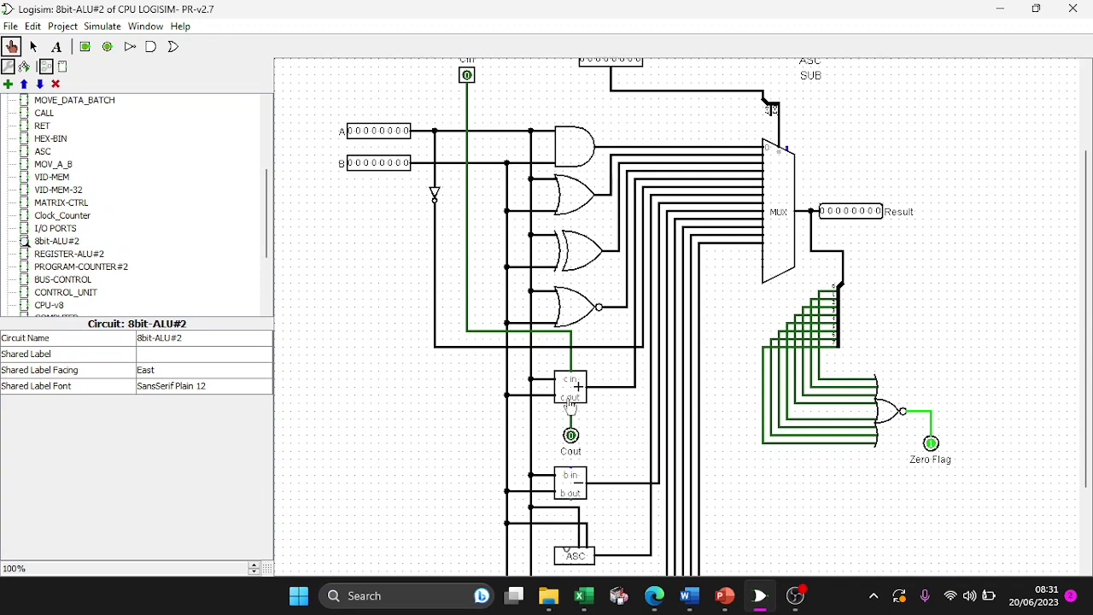
{"action": "scroll", "coordinate": [571, 402], "scroll_direction": "down", "scroll_amount": 3}
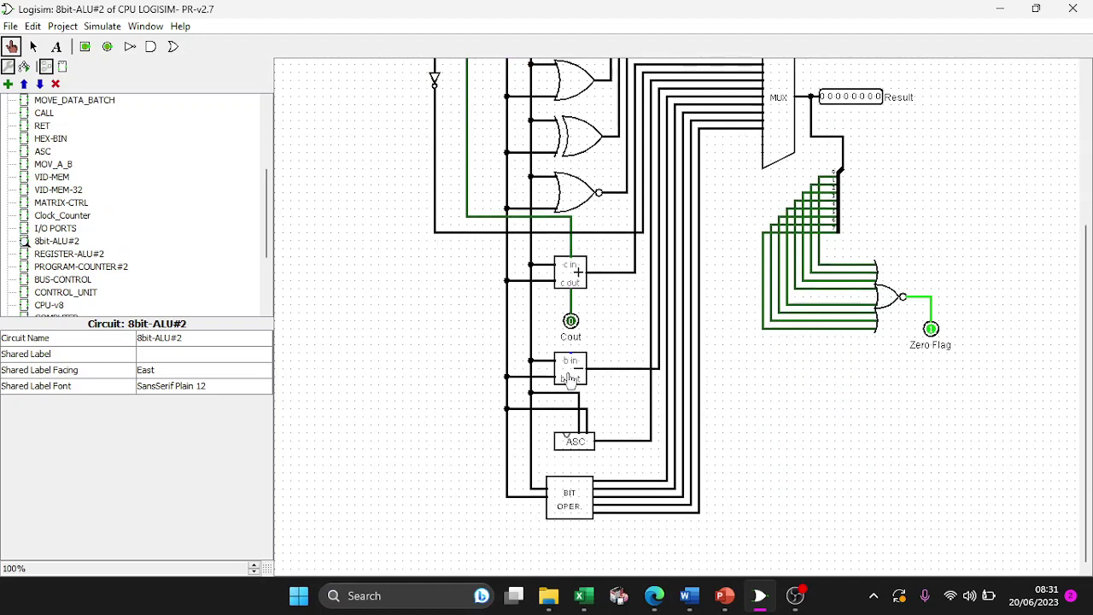
{"action": "scroll", "coordinate": [639, 347], "scroll_direction": "up", "scroll_amount": 3}
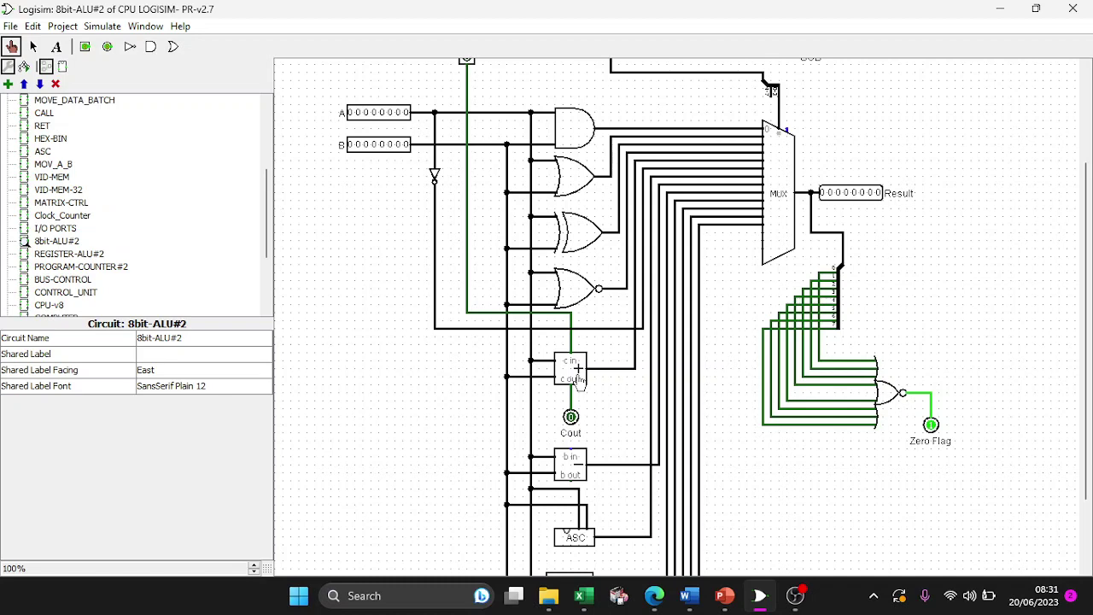
{"action": "scroll", "coordinate": [578, 375], "scroll_direction": "down", "scroll_amount": 3}
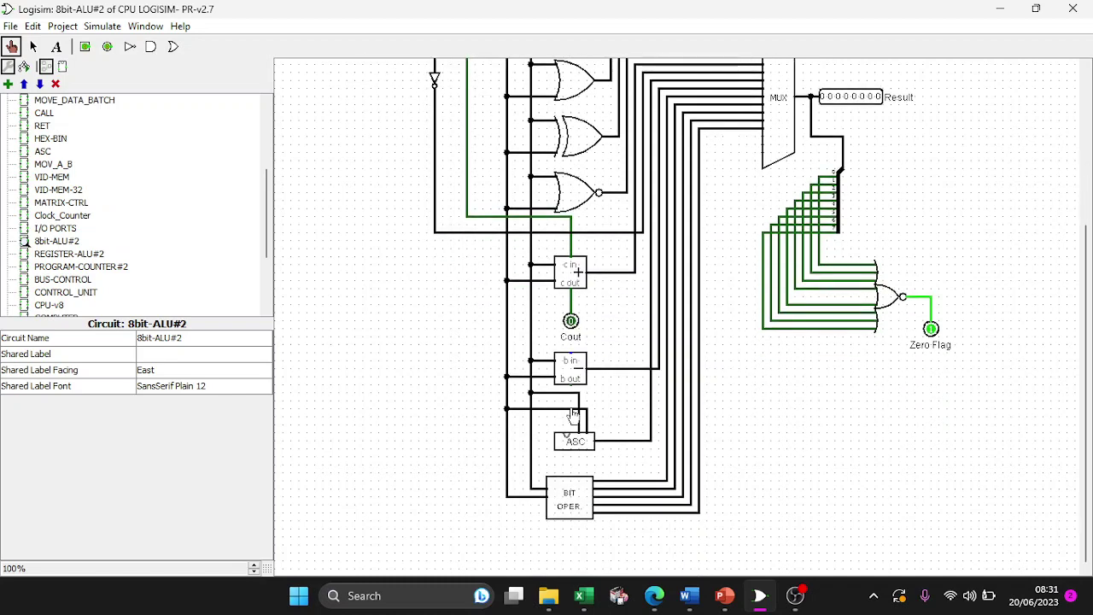
{"action": "scroll", "coordinate": [700, 374], "scroll_direction": "up", "scroll_amount": 2}
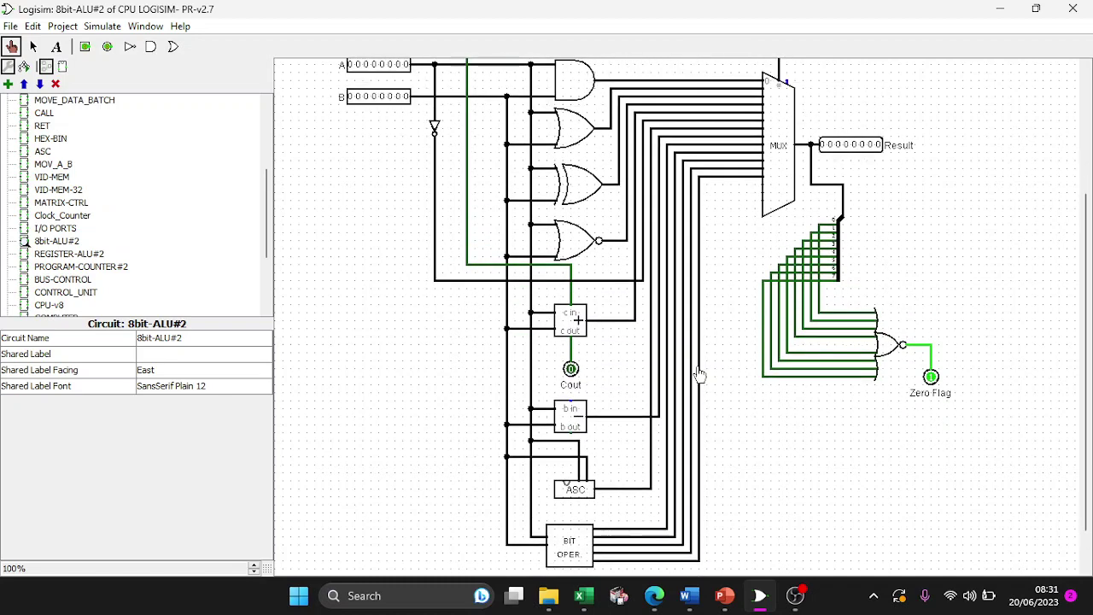
{"action": "scroll", "coordinate": [392, 462], "scroll_direction": "up", "scroll_amount": 5}
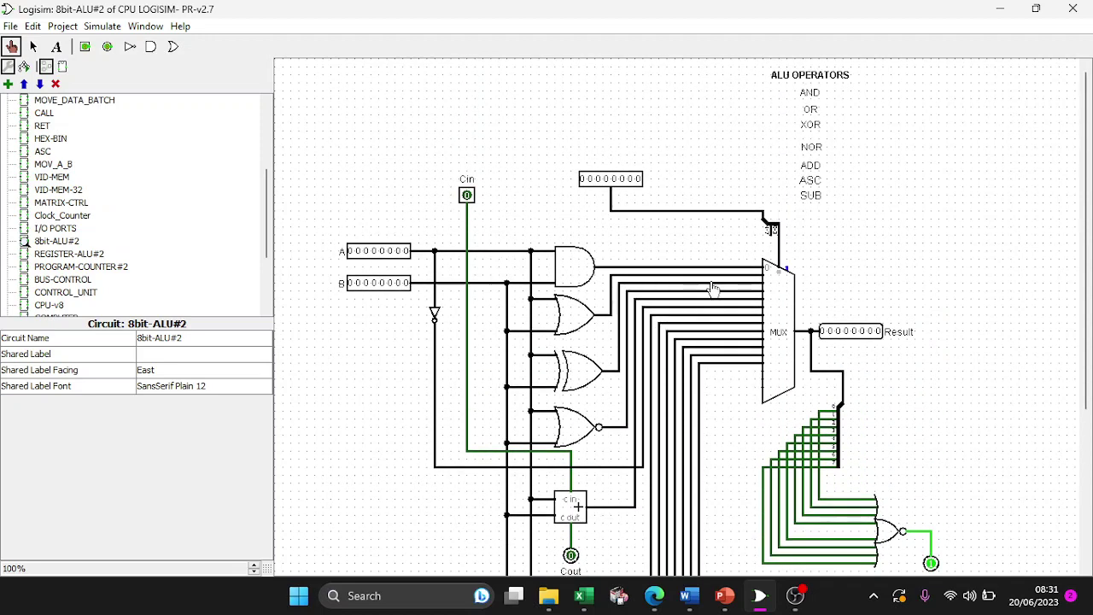
{"action": "scroll", "coordinate": [712, 282], "scroll_direction": "down", "scroll_amount": 2}
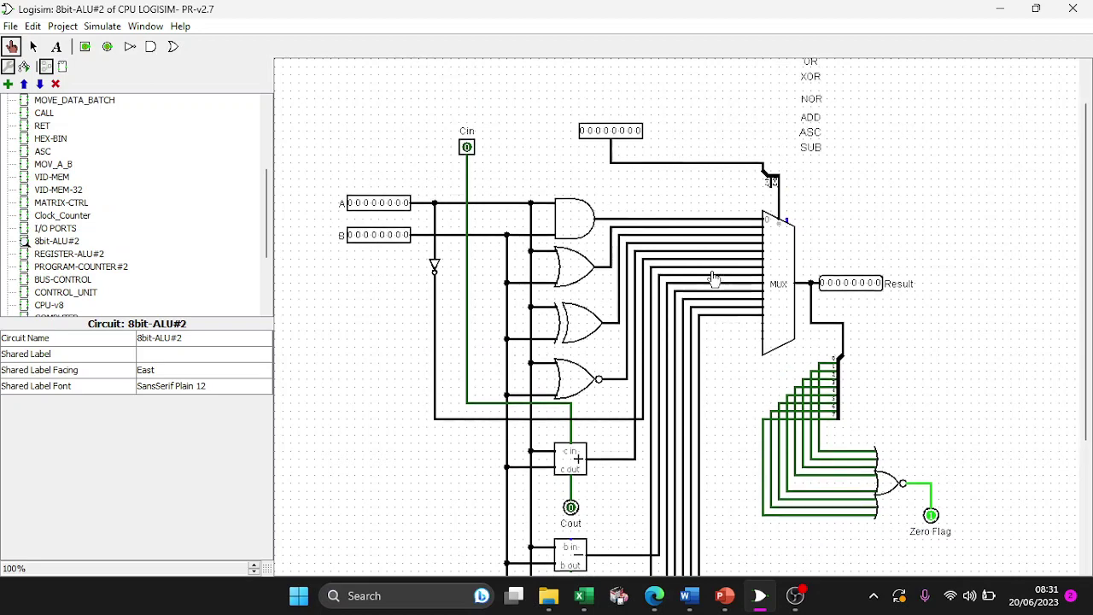
{"action": "scroll", "coordinate": [675, 274], "scroll_direction": "up", "scroll_amount": 2}
- Toggle the fourth and second bits of input A on, then clear A back to 00000000
{"action": "left_click", "coordinate": [374, 250]}
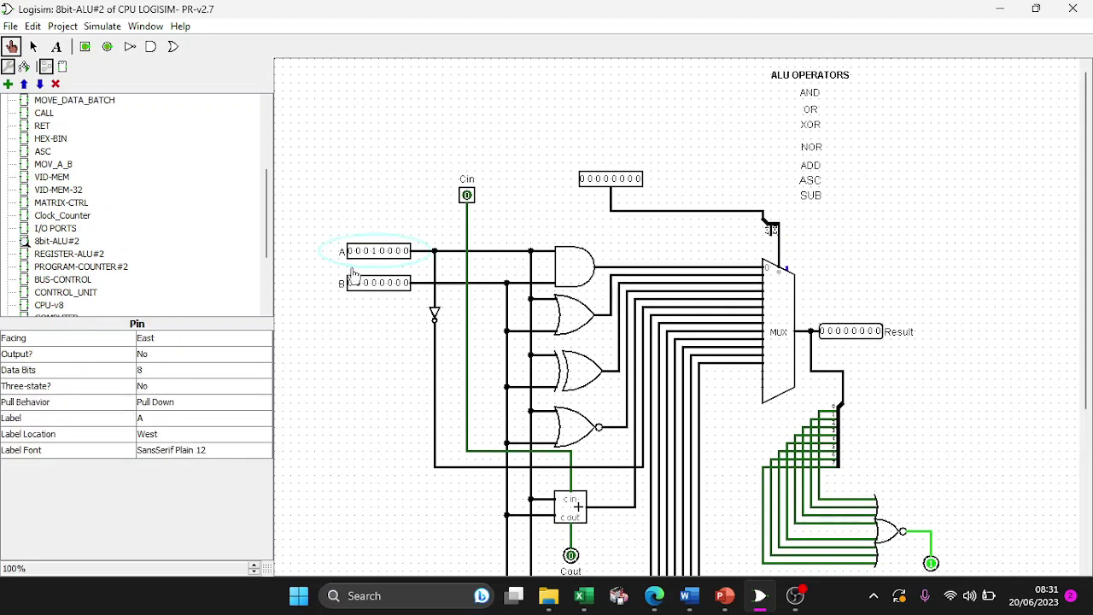
{"action": "left_click", "coordinate": [351, 283]}
{"action": "left_click", "coordinate": [358, 252]}
{"action": "left_click", "coordinate": [357, 287]}
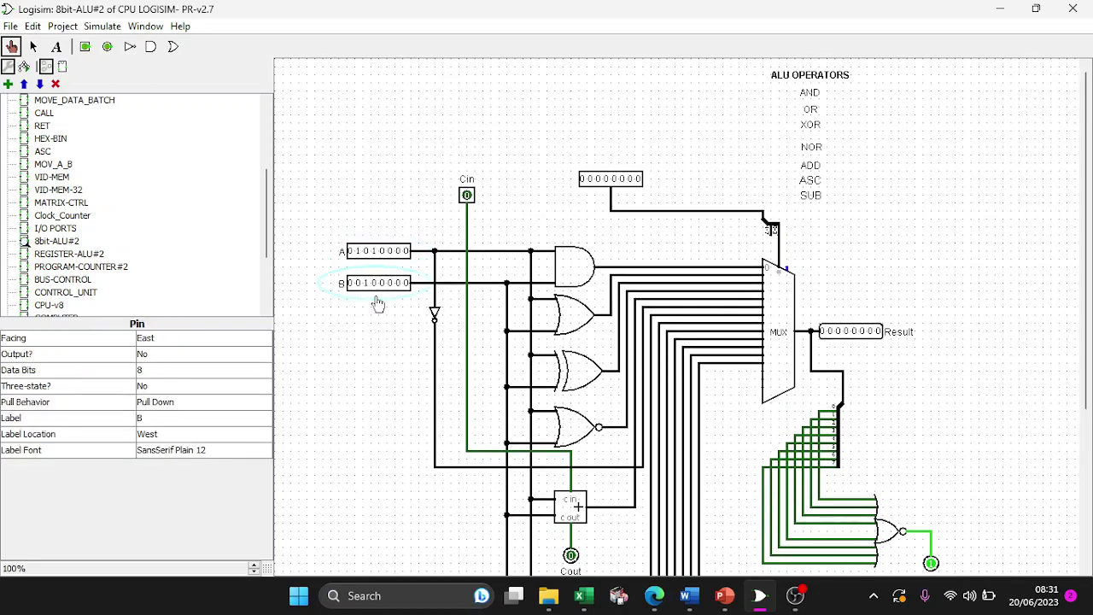
{"action": "left_click", "coordinate": [373, 252]}
{"action": "left_click", "coordinate": [359, 252]}
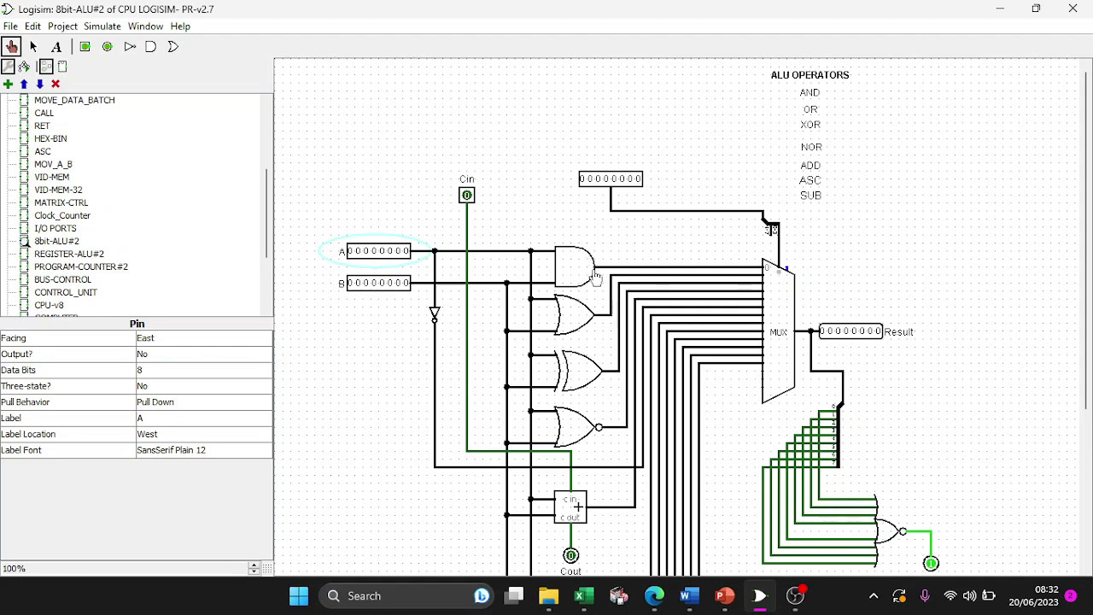
- Select the Result output pin to view its properties and scroll around the ALU circuit
{"action": "left_click", "coordinate": [861, 335]}
{"action": "scroll", "coordinate": [870, 342], "scroll_direction": "down", "scroll_amount": 1}
{"action": "scroll", "coordinate": [871, 331], "scroll_direction": "down", "scroll_amount": 3}
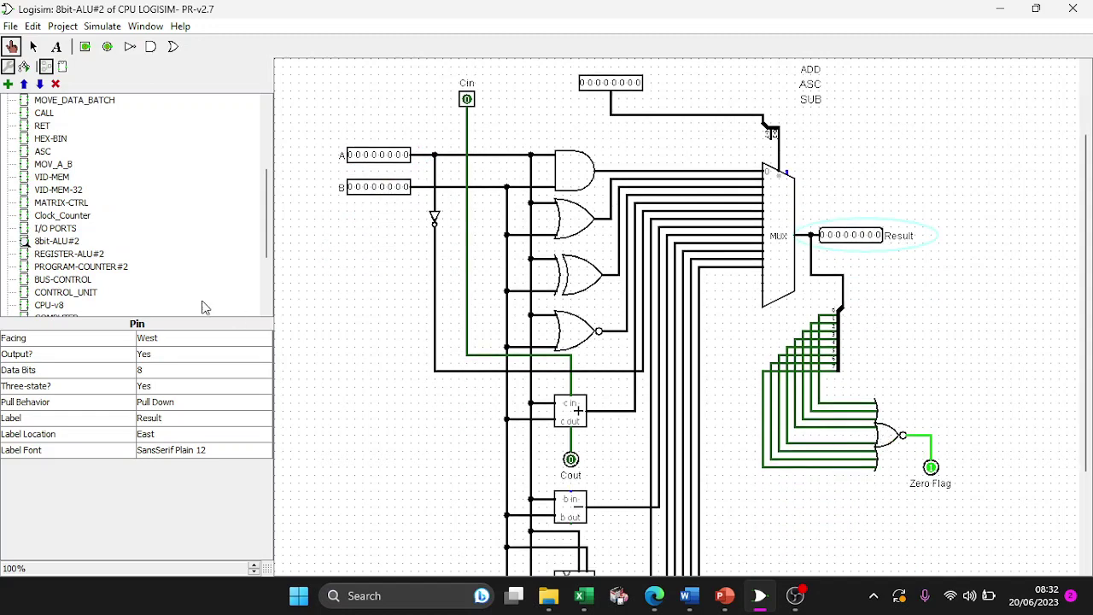
{"action": "scroll", "coordinate": [79, 203], "scroll_direction": "up", "scroll_amount": 4}
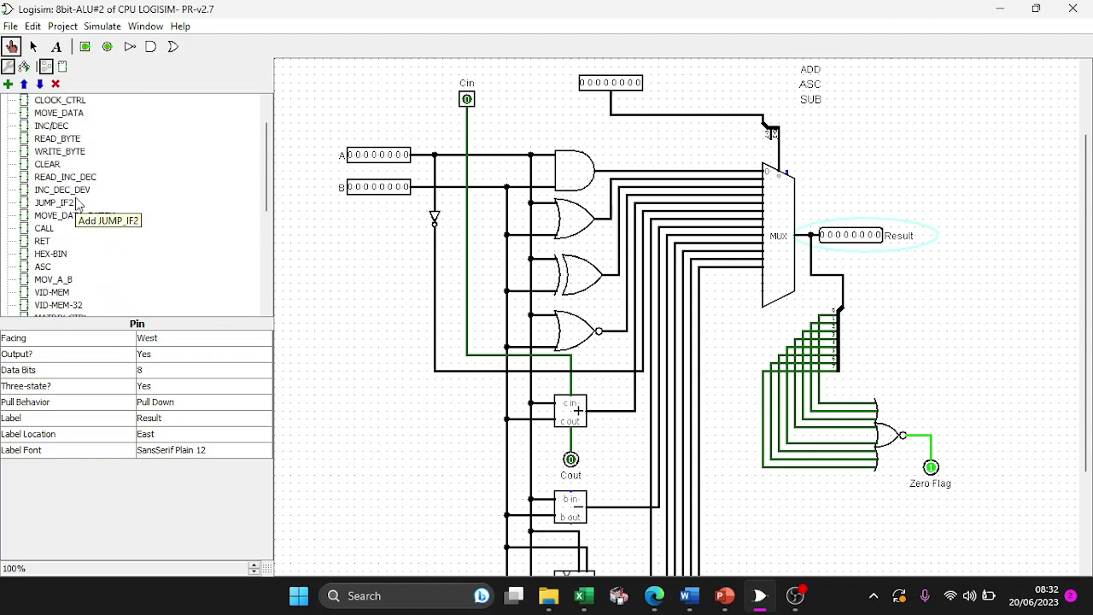
{"action": "scroll", "coordinate": [759, 256], "scroll_direction": "up", "scroll_amount": 4}
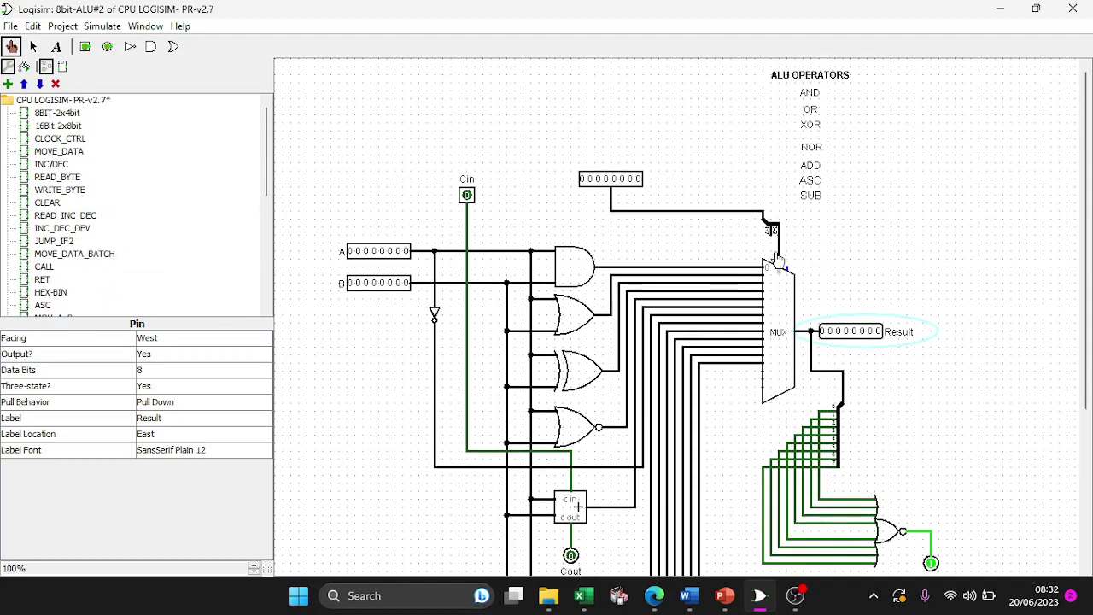
{"action": "scroll", "coordinate": [760, 252], "scroll_direction": "down", "scroll_amount": 8}
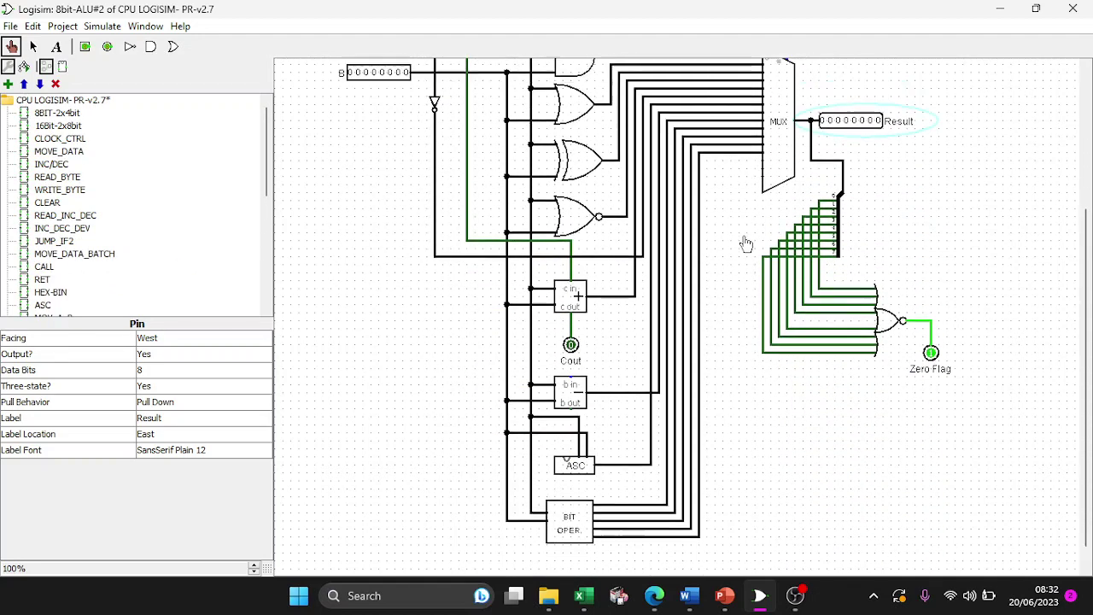
{"action": "scroll", "coordinate": [744, 245], "scroll_direction": "up", "scroll_amount": 7}
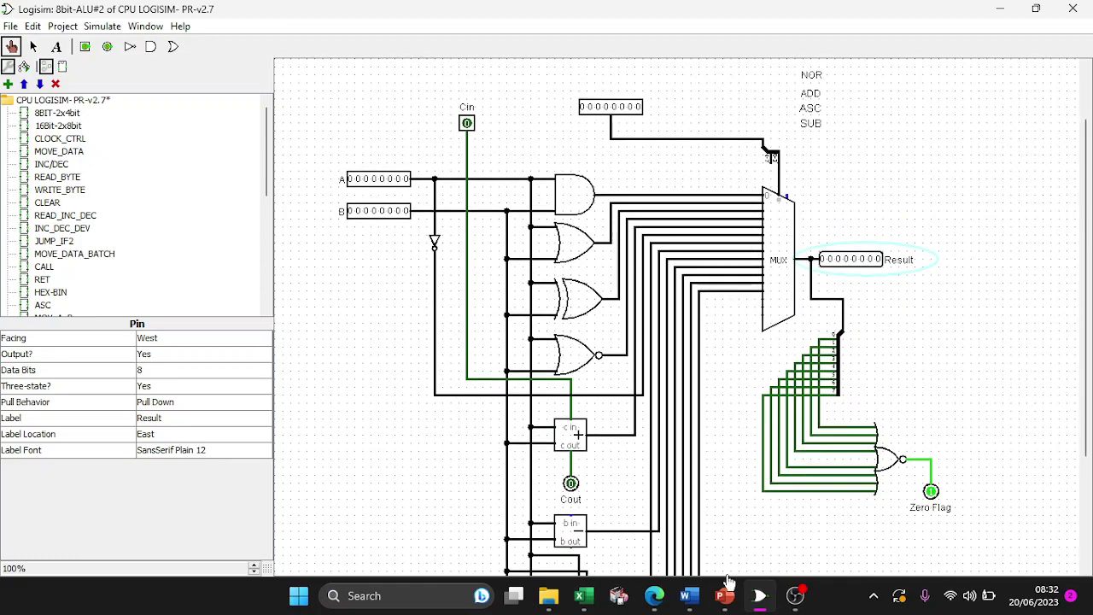
- Snap PowerPoint's slide 10 logic-gate truth tables to the left half, with Logisim on the right
{"action": "left_click", "coordinate": [724, 596]}
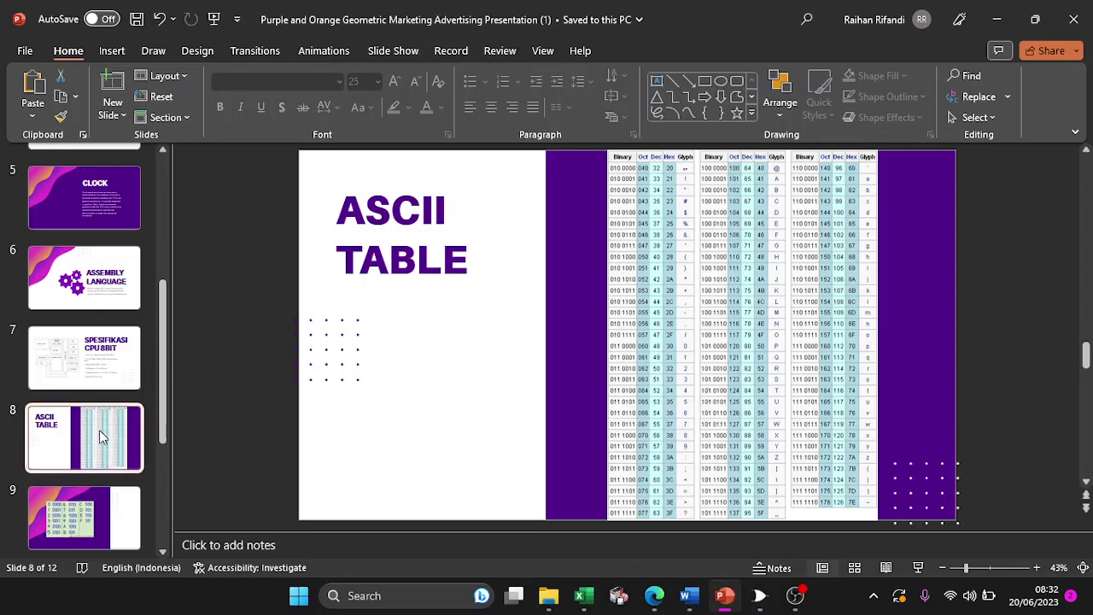
{"action": "scroll", "coordinate": [86, 436], "scroll_direction": "down", "scroll_amount": 2}
{"action": "left_click", "coordinate": [127, 458]}
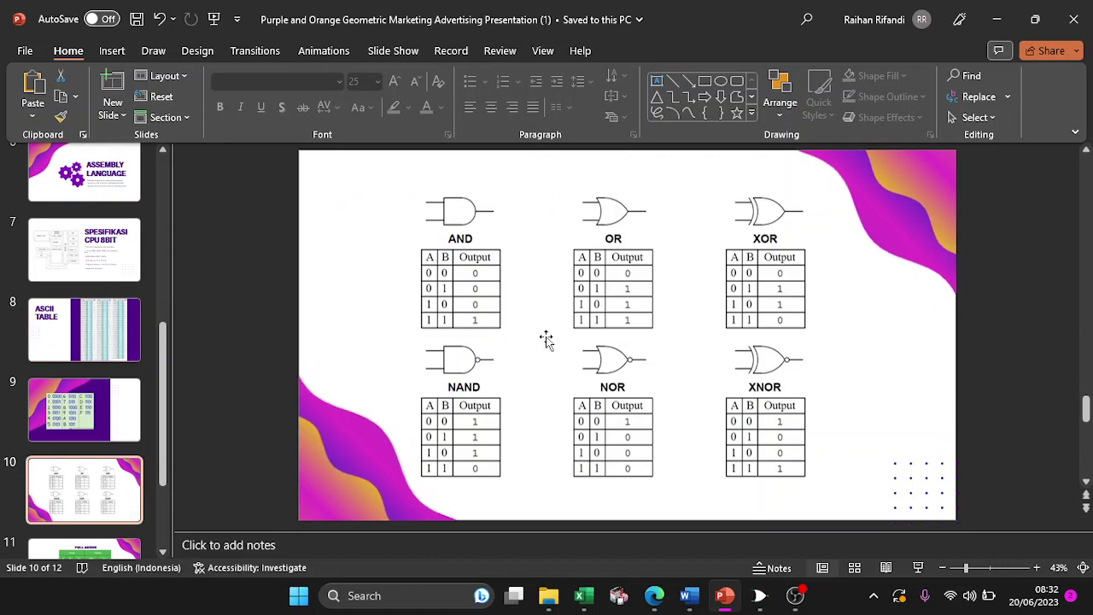
{"action": "key", "text": "super+Left"}
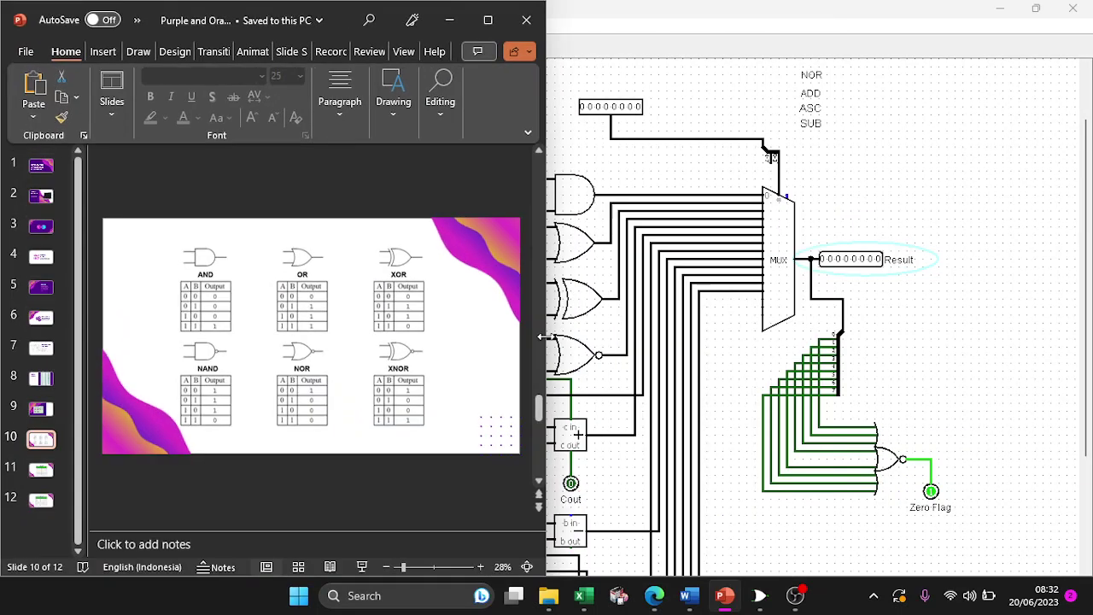
{"action": "left_click", "coordinate": [938, 188]}
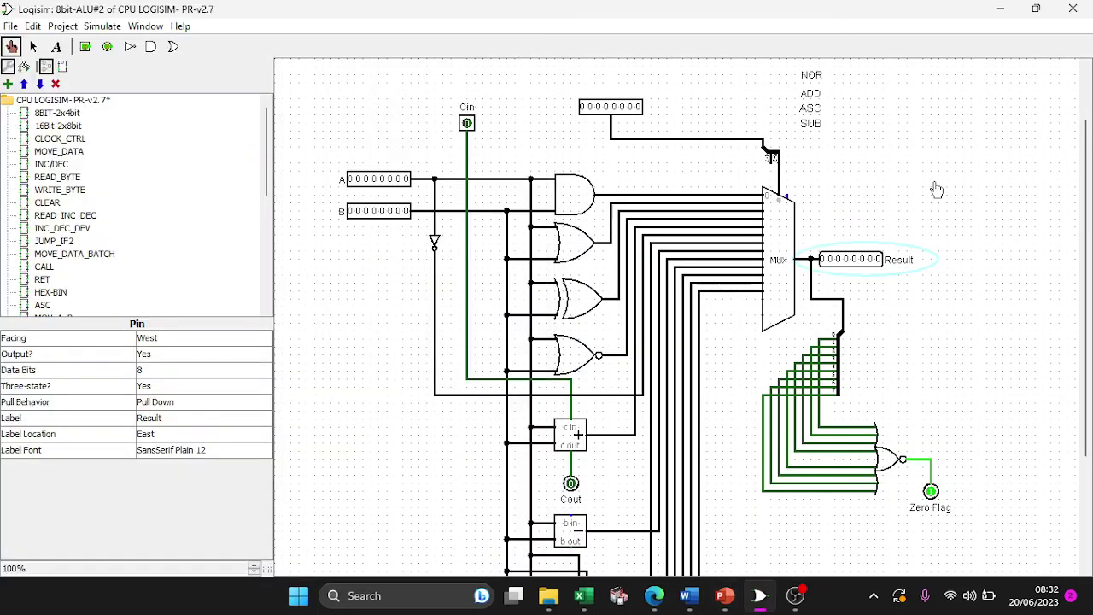
{"action": "key", "text": "super+Right"}
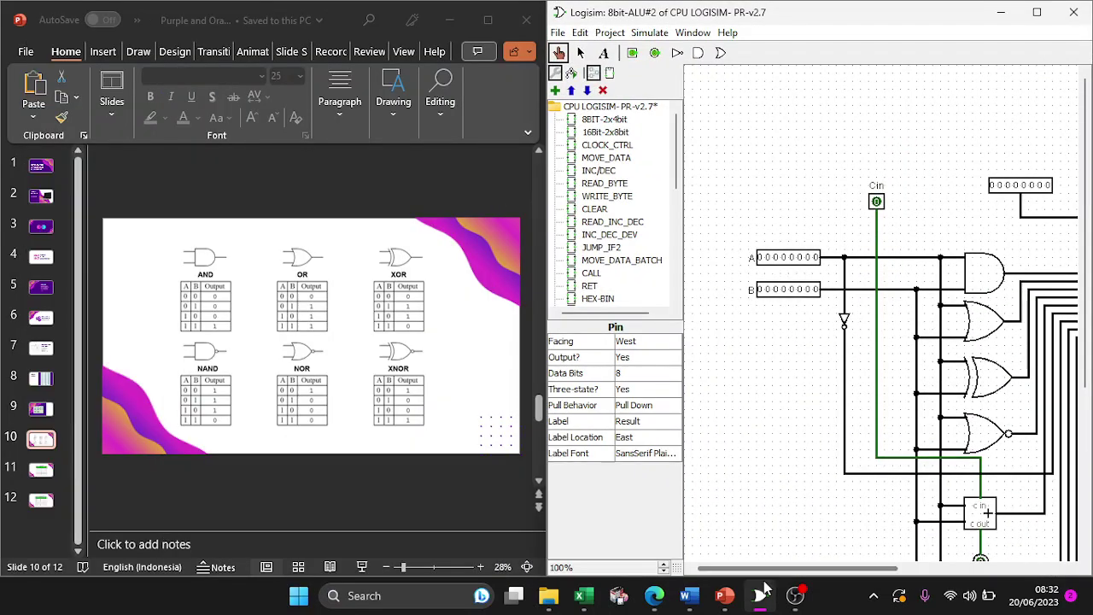
{"action": "left_click_drag", "start_coordinate": [764, 570], "coordinate": [840, 574]}
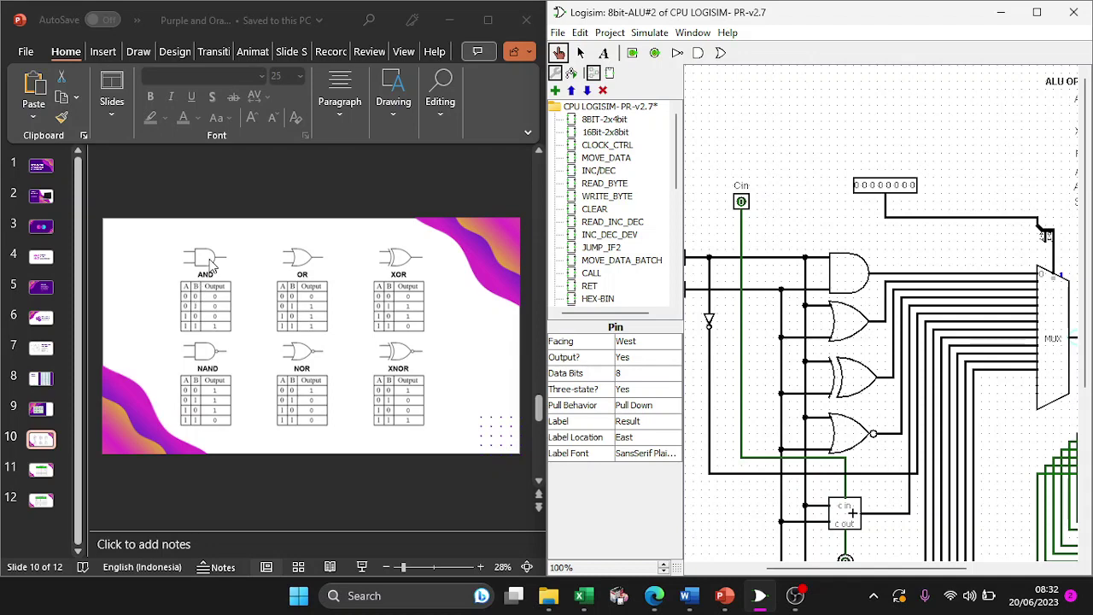
{"action": "scroll", "coordinate": [264, 207], "scroll_direction": "down", "scroll_amount": 2}
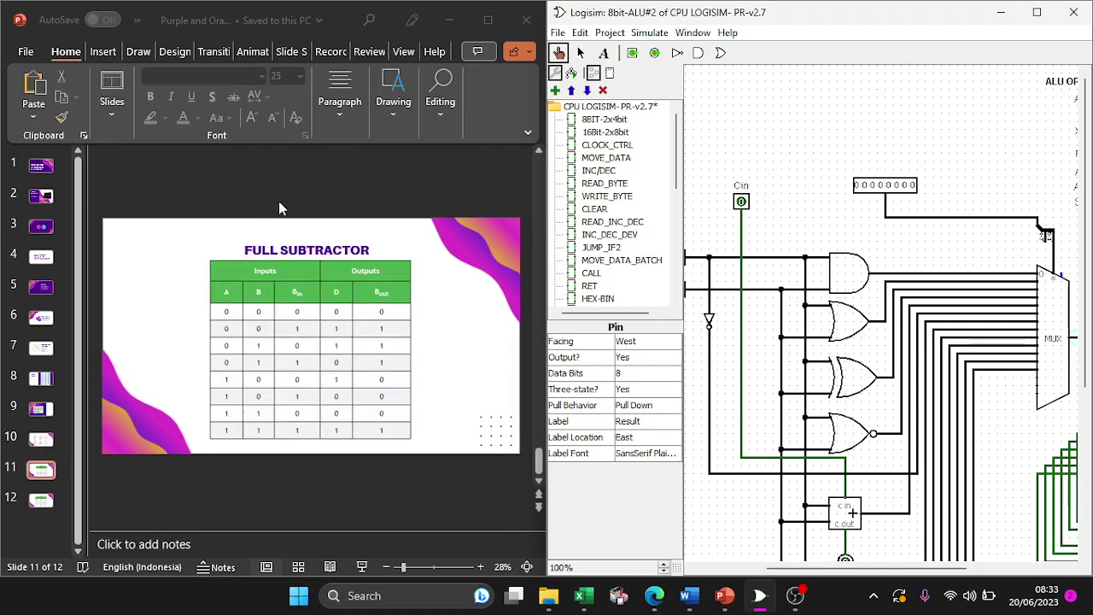
{"action": "scroll", "coordinate": [448, 320], "scroll_direction": "up", "scroll_amount": 2}
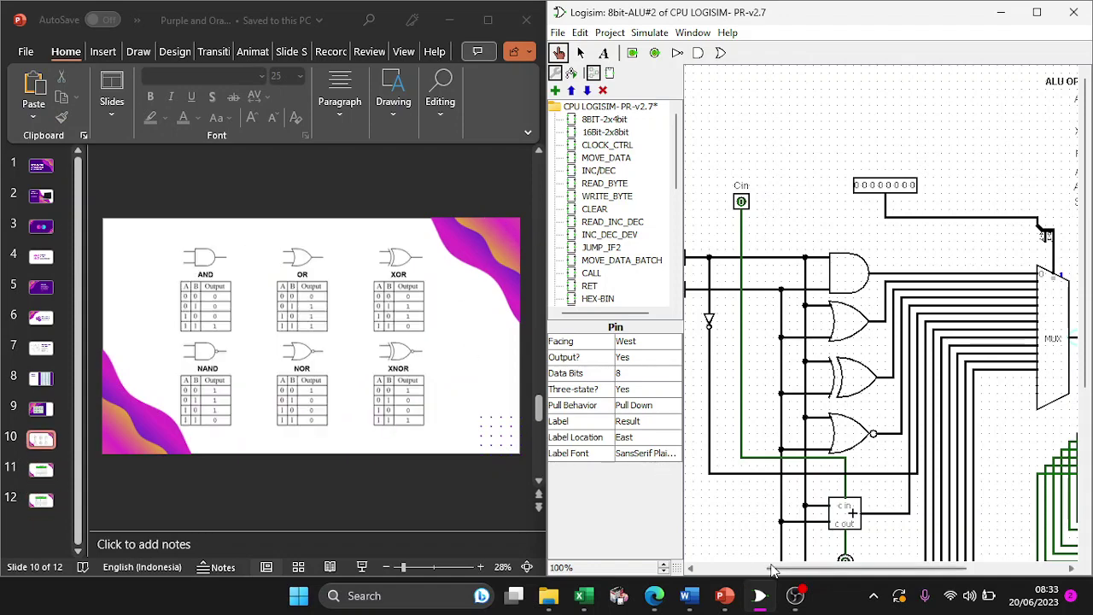
{"action": "mouse_move", "coordinate": [782, 570]}
{"action": "left_mouse_down"}
{"action": "mouse_move", "coordinate": [854, 572]}
{"action": "mouse_move", "coordinate": [798, 572]}
{"action": "left_mouse_up"}
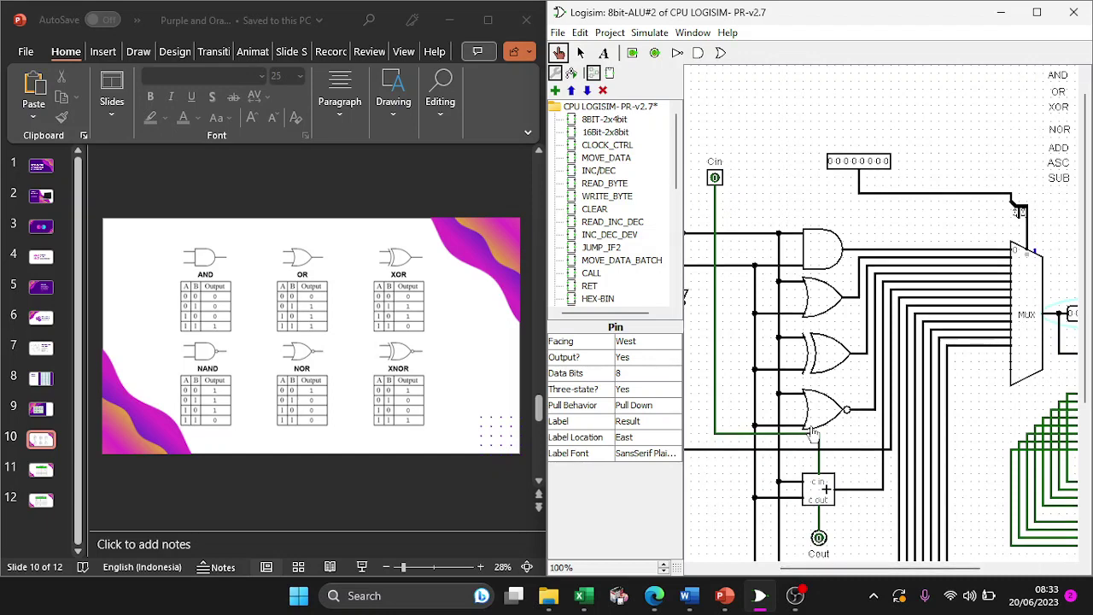
{"action": "scroll", "coordinate": [814, 435], "scroll_direction": "down", "scroll_amount": 2}
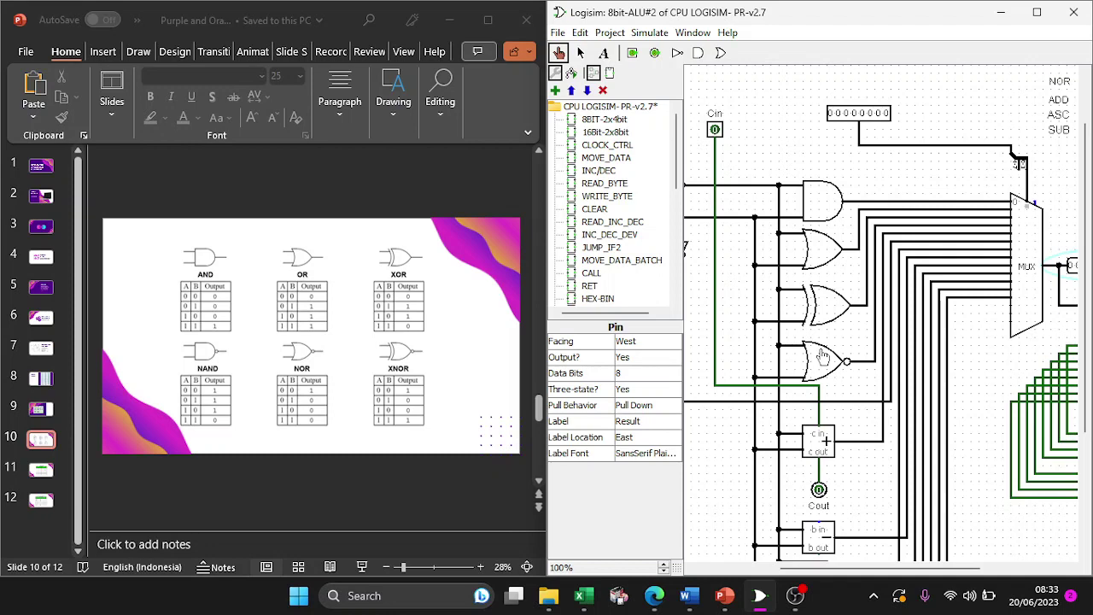
- Show the Full Adder truth-table slide (slide 11)
{"action": "left_click", "coordinate": [28, 466]}
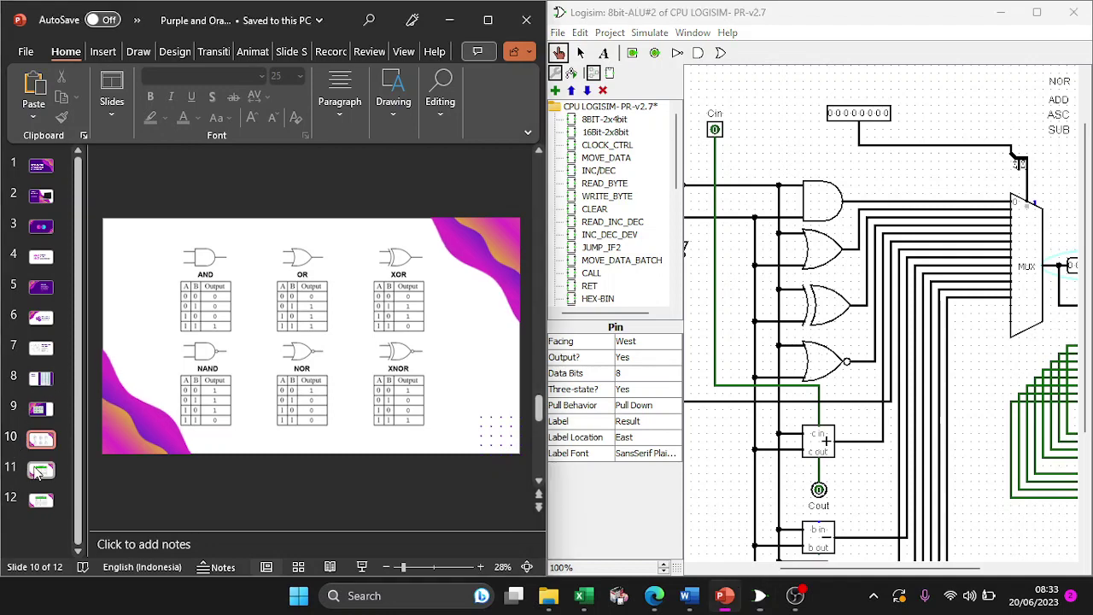
{"action": "left_click", "coordinate": [40, 469]}
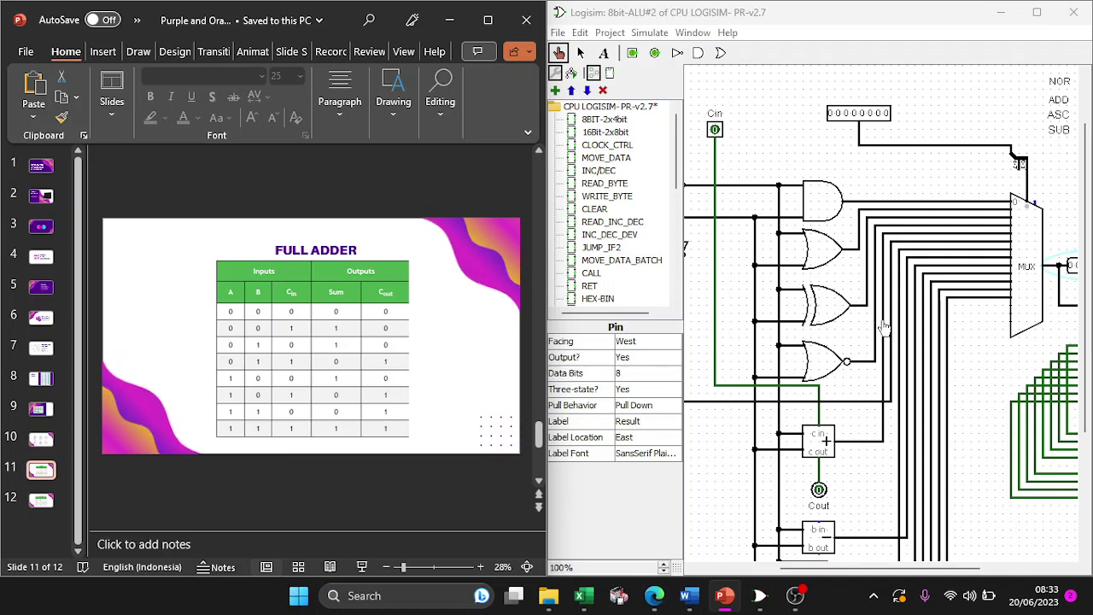
{"action": "scroll", "coordinate": [823, 354], "scroll_direction": "down", "scroll_amount": 3}
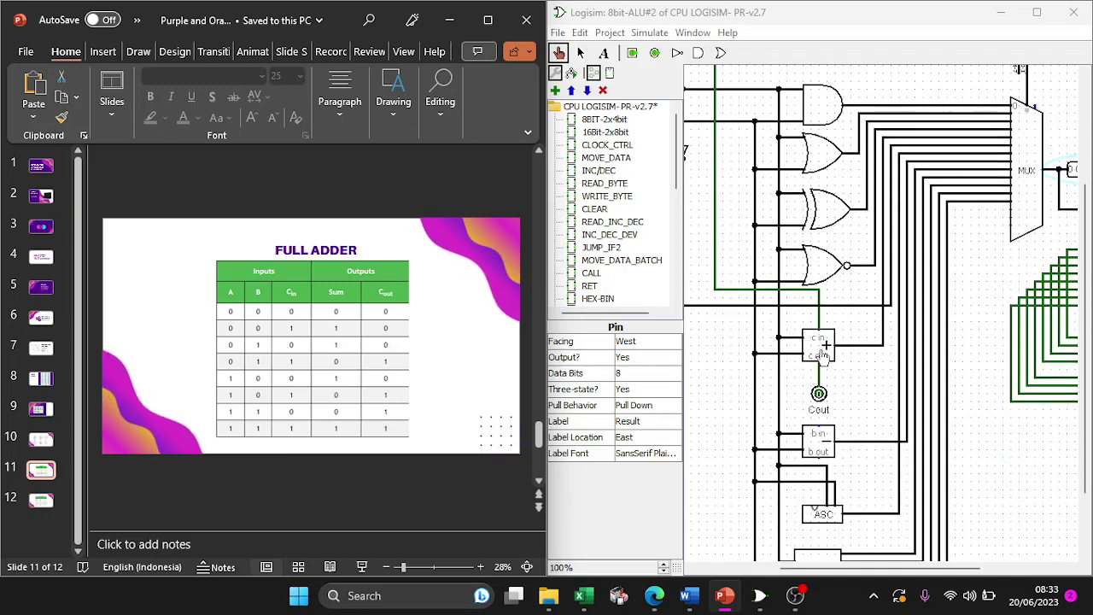
{"action": "scroll", "coordinate": [817, 389], "scroll_direction": "down", "scroll_amount": 3}
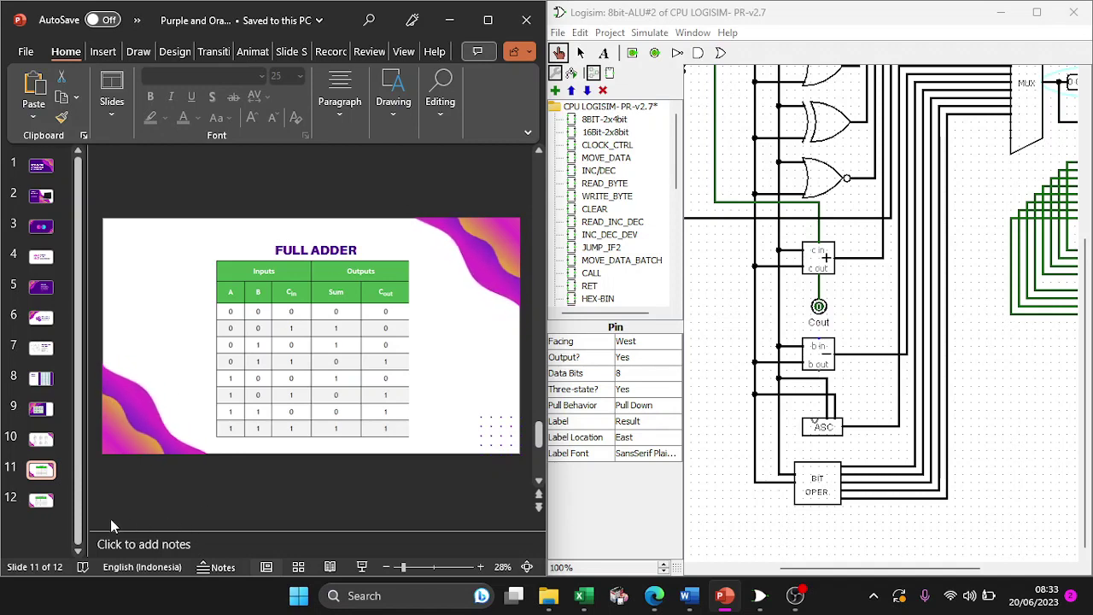
- Compare the Full Subtractor slide with Full Adder, then minimize PowerPoint and maximize Logisim
{"action": "left_click", "coordinate": [41, 500]}
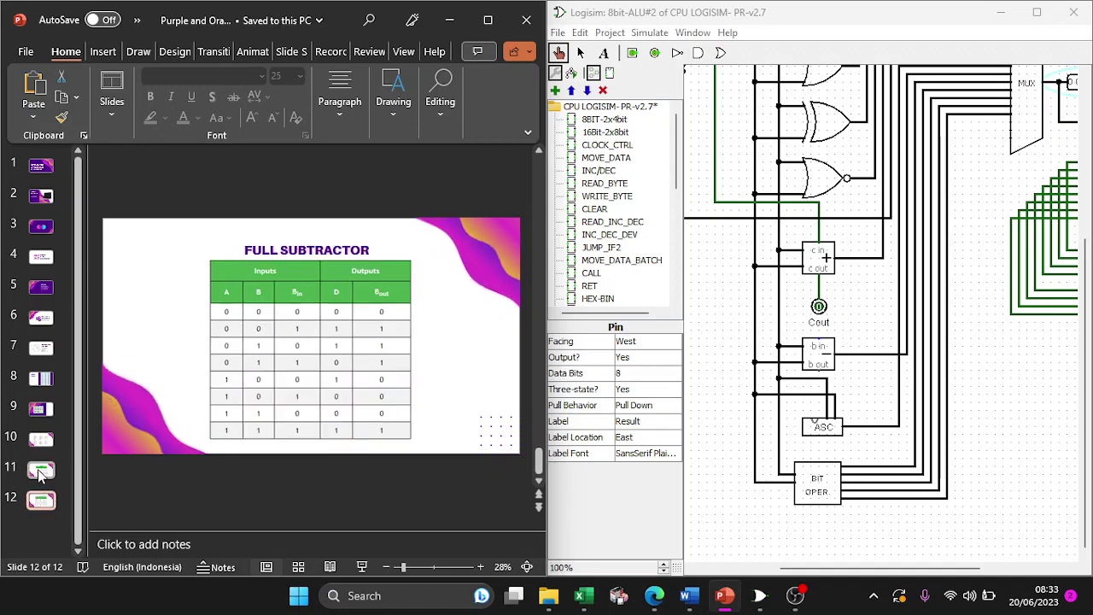
{"action": "left_click", "coordinate": [41, 470]}
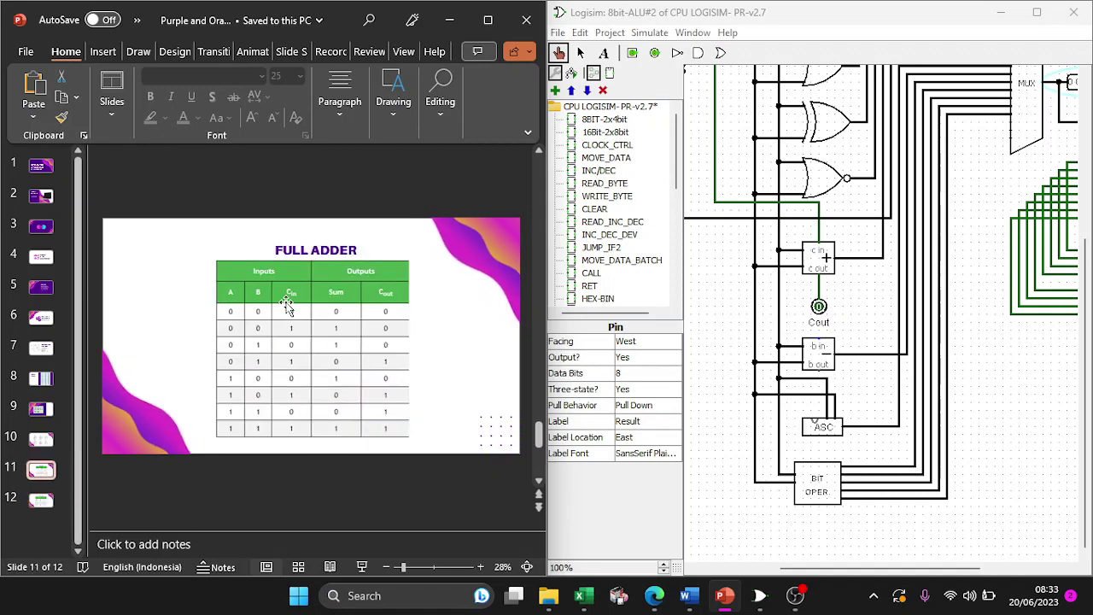
{"action": "left_click", "coordinate": [41, 504]}
{"action": "scroll", "coordinate": [880, 340], "scroll_direction": "up", "scroll_amount": 4}
{"action": "scroll", "coordinate": [876, 333], "scroll_direction": "up", "scroll_amount": 2}
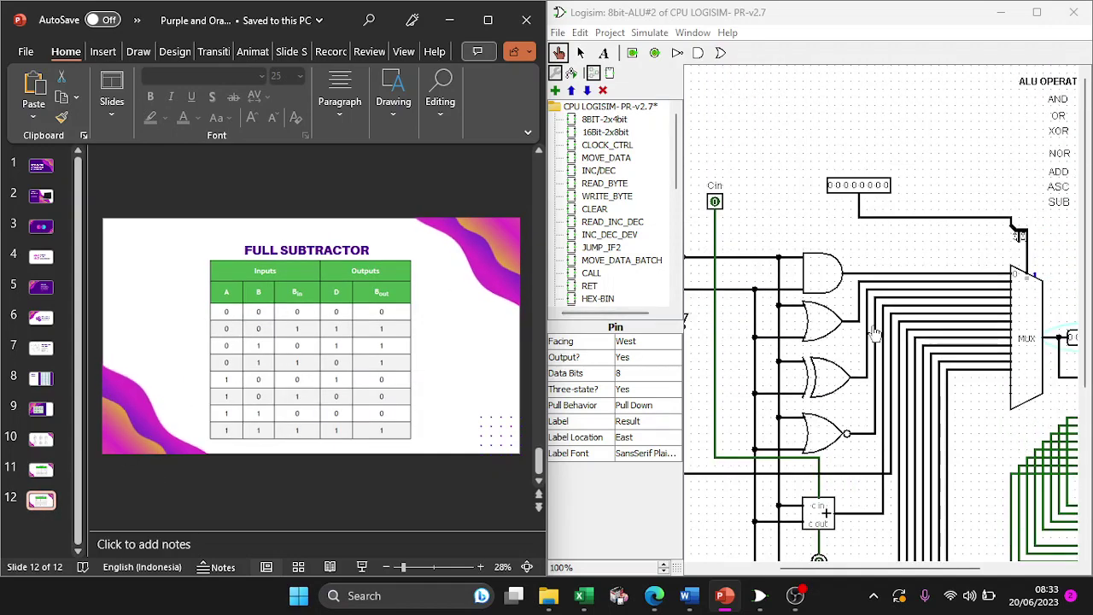
{"action": "left_click", "coordinate": [461, 23]}
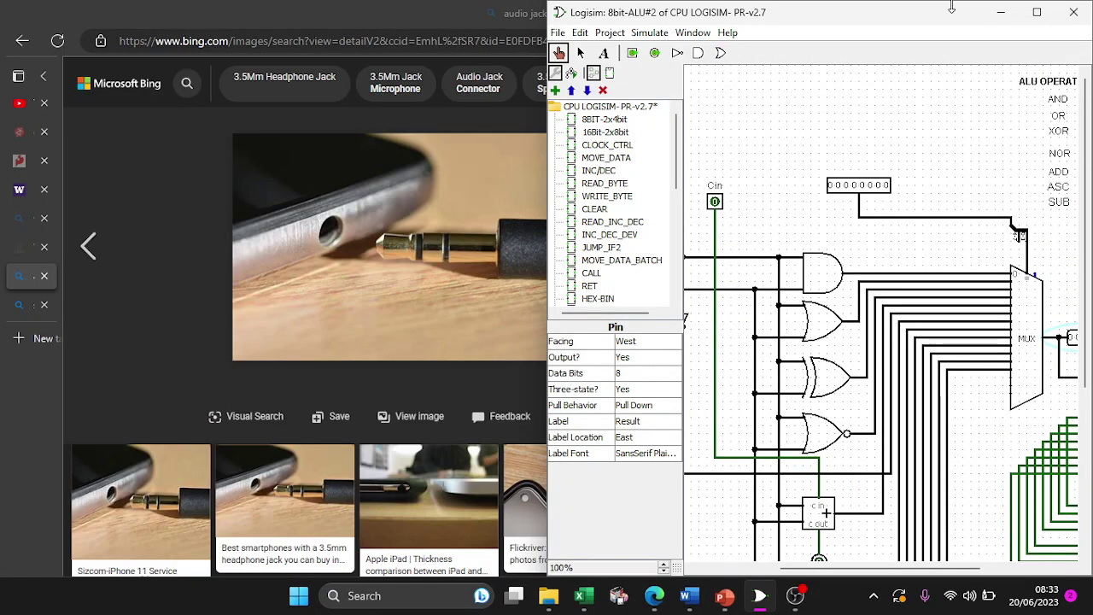
{"action": "left_click", "coordinate": [1037, 12]}
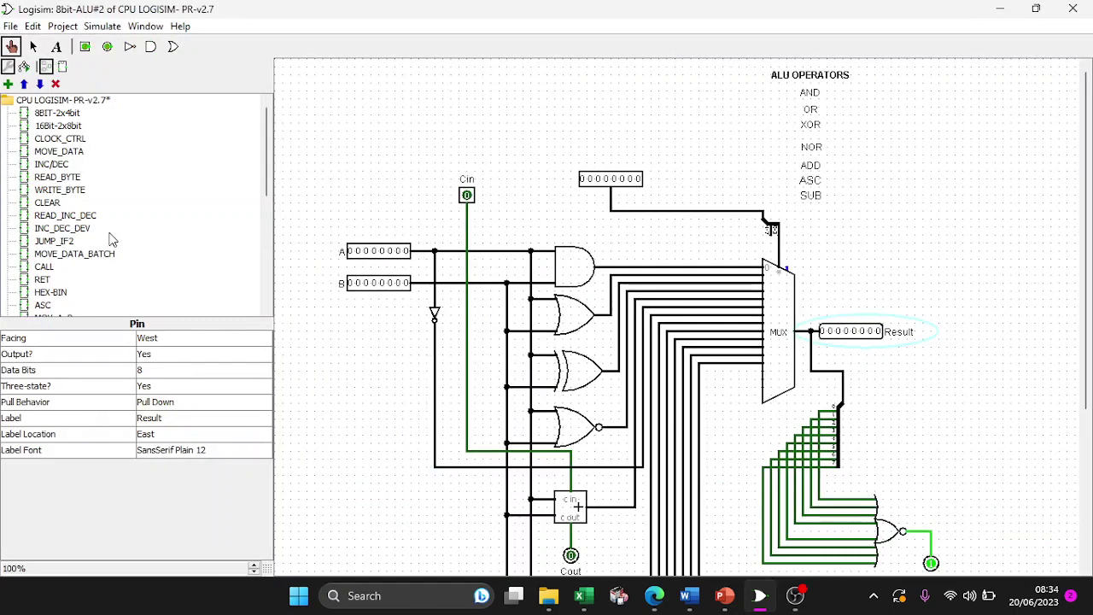
- Open the COMPUTER circuit, scroll to the tester's AND/OR/XOR/NOR/ADD/SUB menu, and select the keyboard
{"action": "scroll", "coordinate": [49, 158], "scroll_direction": "down", "scroll_amount": 3}
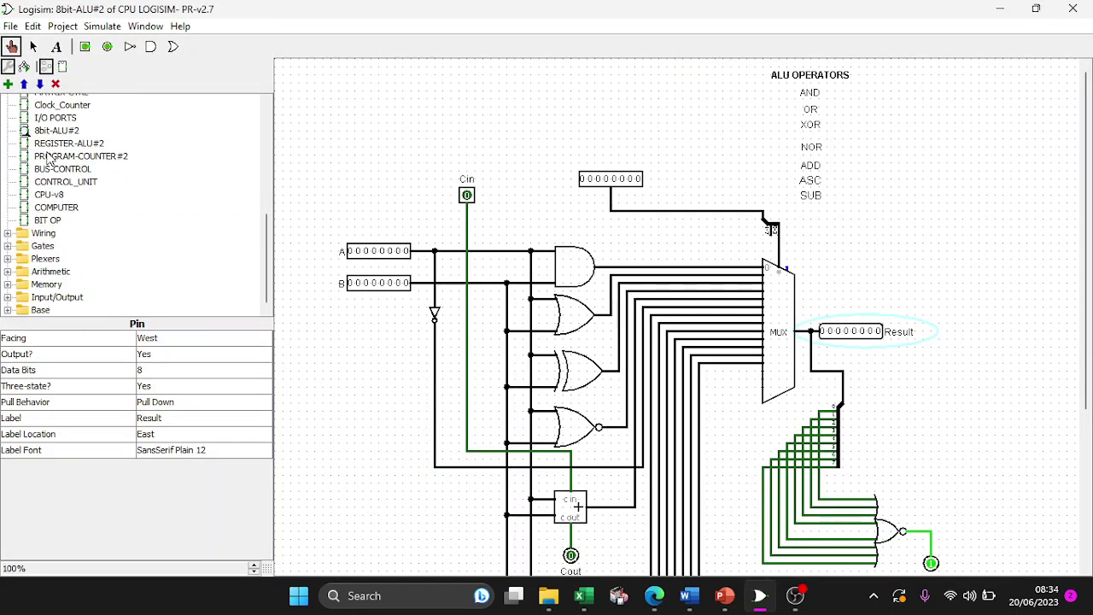
{"action": "left_click", "coordinate": [51, 207]}
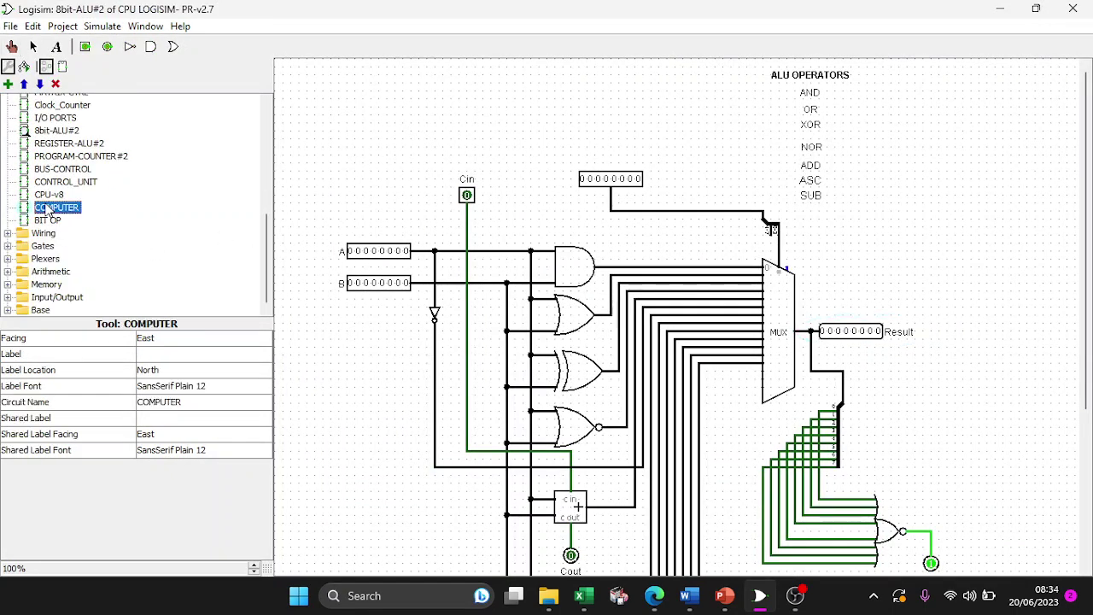
{"action": "double_click", "coordinate": [52, 208]}
{"action": "scroll", "coordinate": [536, 267], "scroll_direction": "down", "scroll_amount": 3}
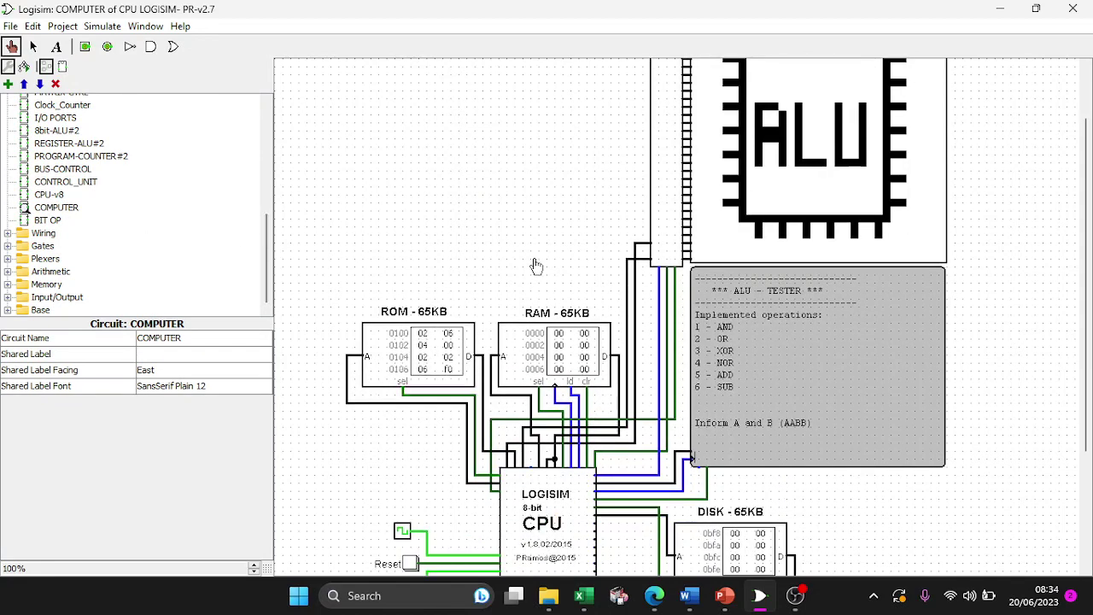
{"action": "scroll", "coordinate": [536, 267], "scroll_direction": "down", "scroll_amount": 3}
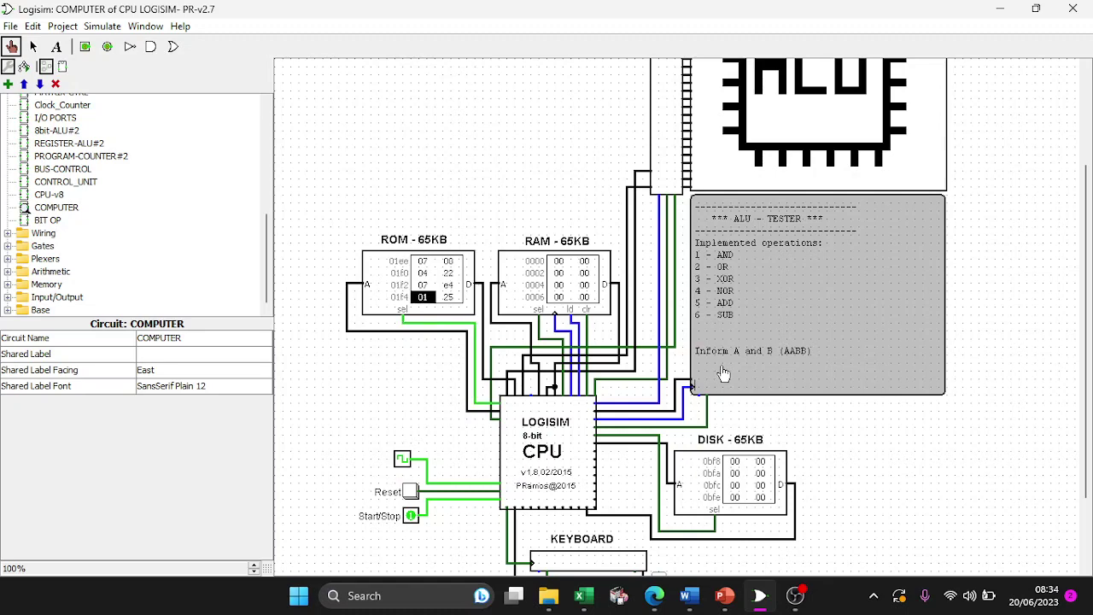
{"action": "scroll", "coordinate": [723, 374], "scroll_direction": "down", "scroll_amount": 3}
{"action": "left_click", "coordinate": [619, 475]}
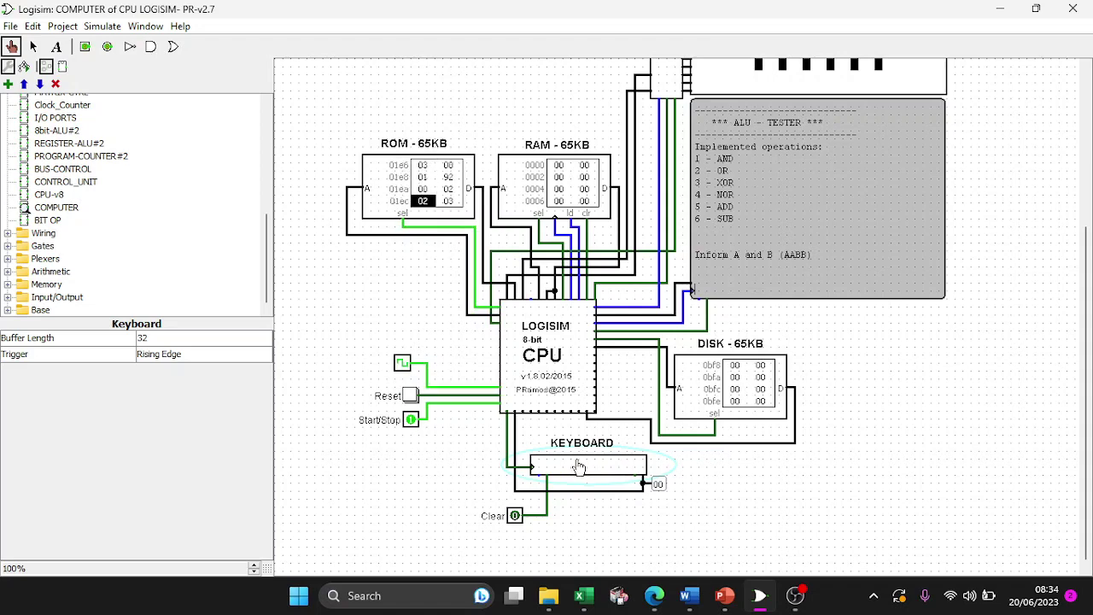
- Type 43 to complete input 1043 (A=10, B=43), then briefly inspect 8bit-ALU#2 and return to COMPUTER
{"action": "type", "text": "43"}
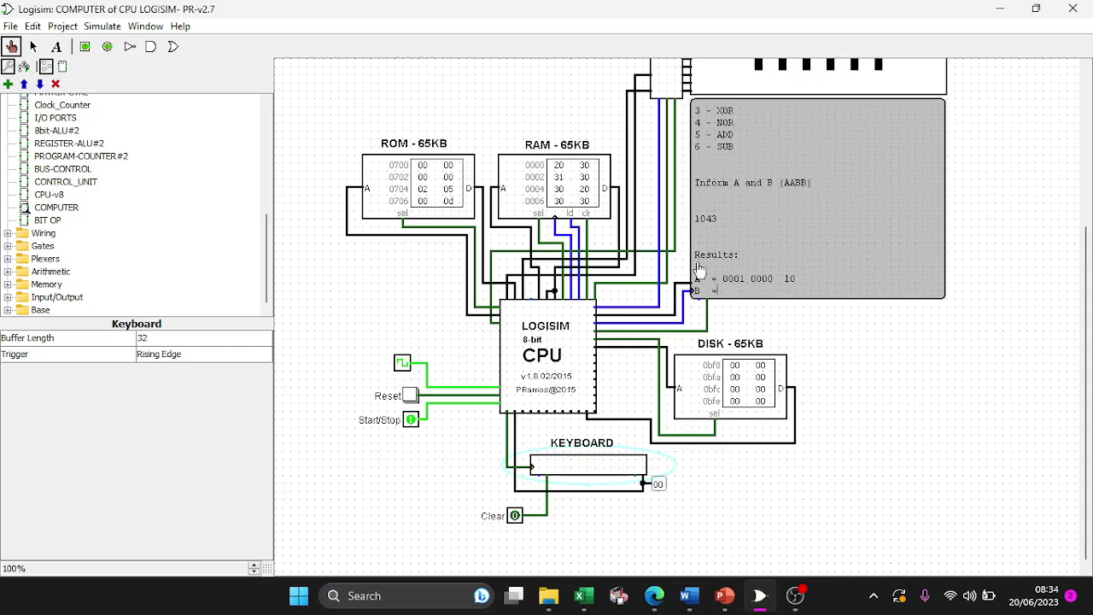
{"action": "scroll", "coordinate": [68, 213], "scroll_direction": "up", "scroll_amount": 3}
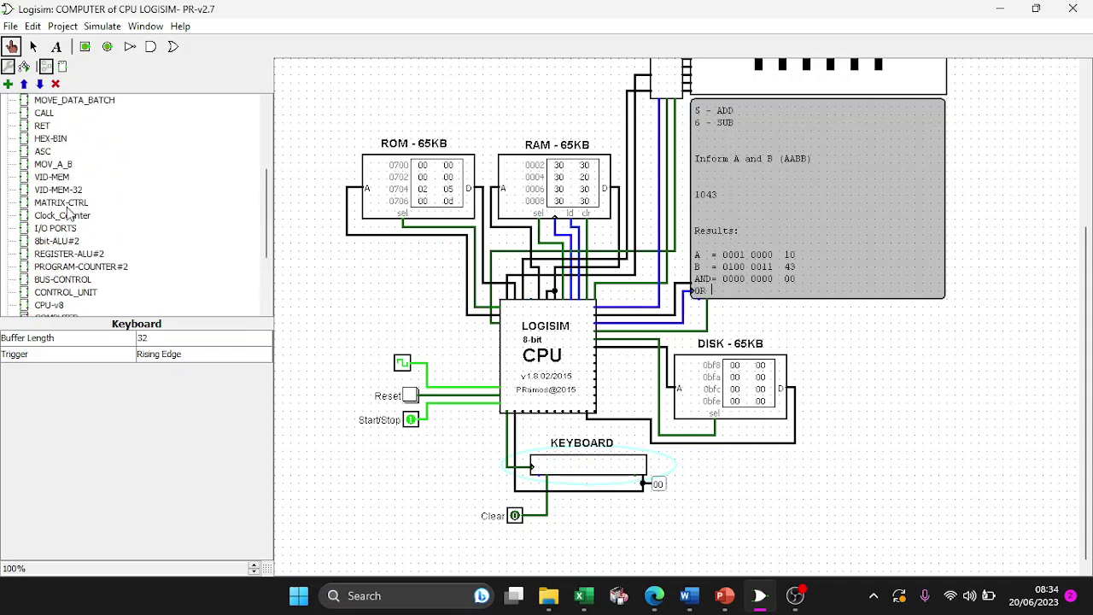
{"action": "double_click", "coordinate": [60, 243]}
{"action": "scroll", "coordinate": [598, 241], "scroll_direction": "up", "scroll_amount": 3}
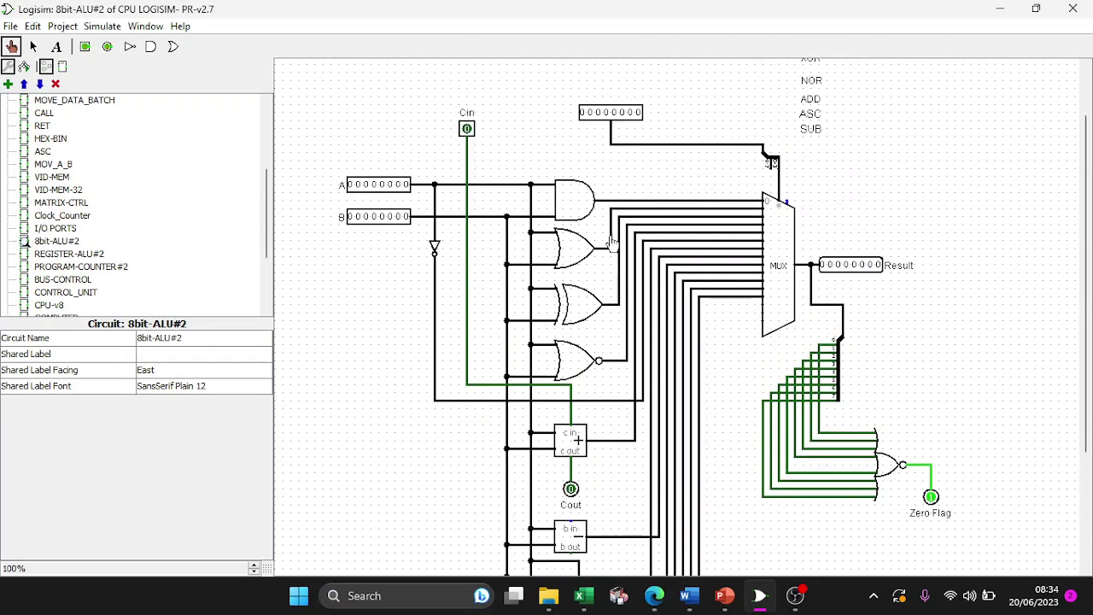
{"action": "scroll", "coordinate": [96, 264], "scroll_direction": "down", "scroll_amount": 3}
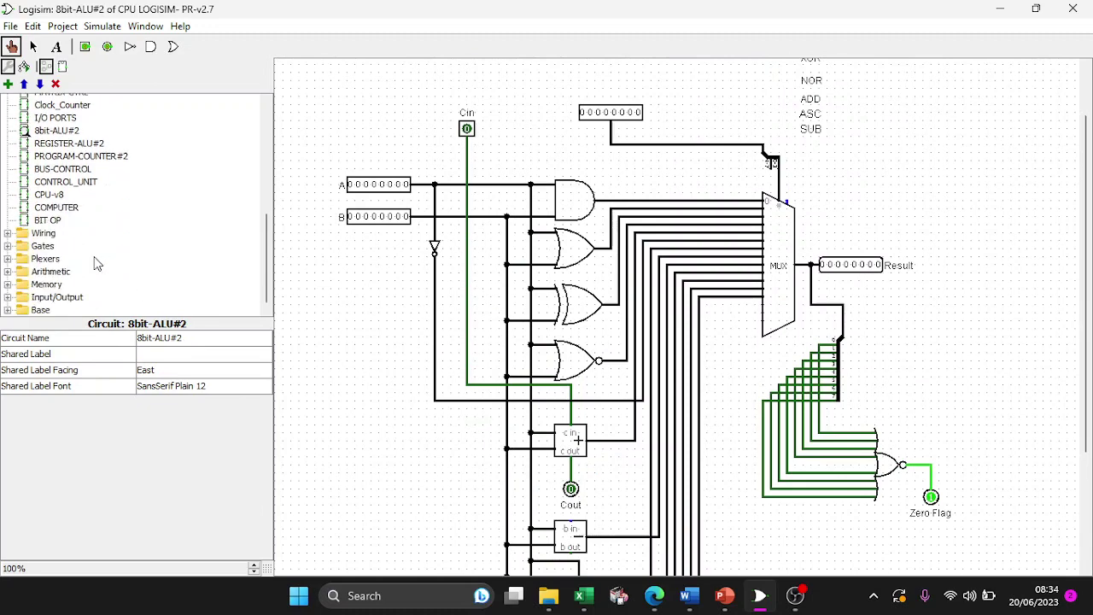
{"action": "double_click", "coordinate": [58, 209]}
- Scroll the COMPUTER circuit to read results AND 00, OR 53, XOR 53, NOR AC, ADD 53, SUB CD
{"action": "scroll", "coordinate": [859, 325], "scroll_direction": "down", "scroll_amount": 4}
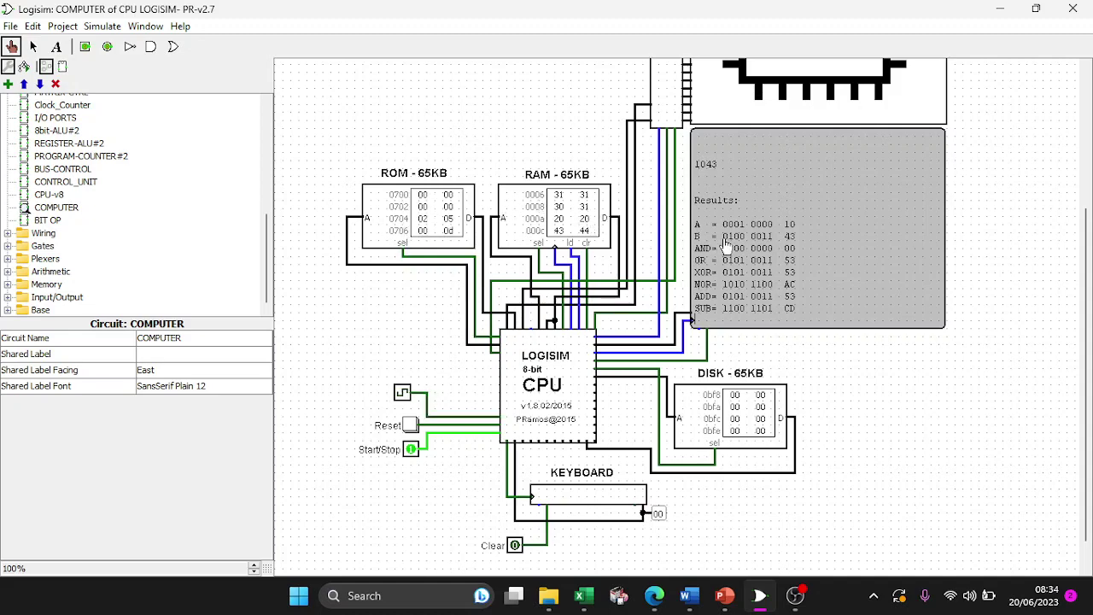
{"action": "scroll", "coordinate": [739, 261], "scroll_direction": "up", "scroll_amount": 1}
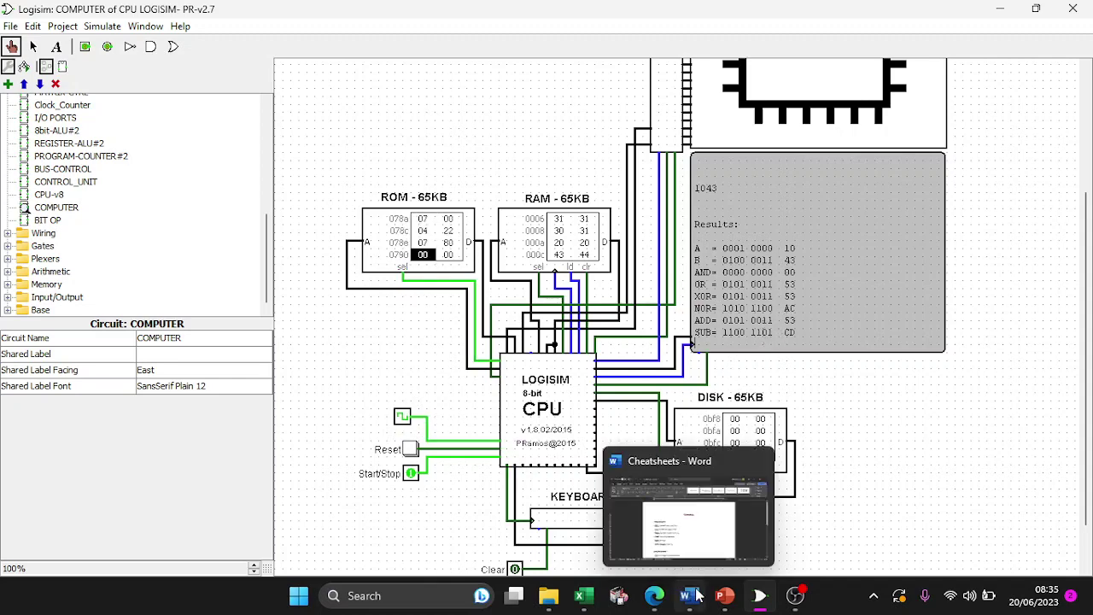
- Bring PowerPoint forward and view the SPESIFIKASI CPU, ASSEMBLY LANGUAGE and hex-to-binary table slides
{"action": "left_click", "coordinate": [725, 596]}
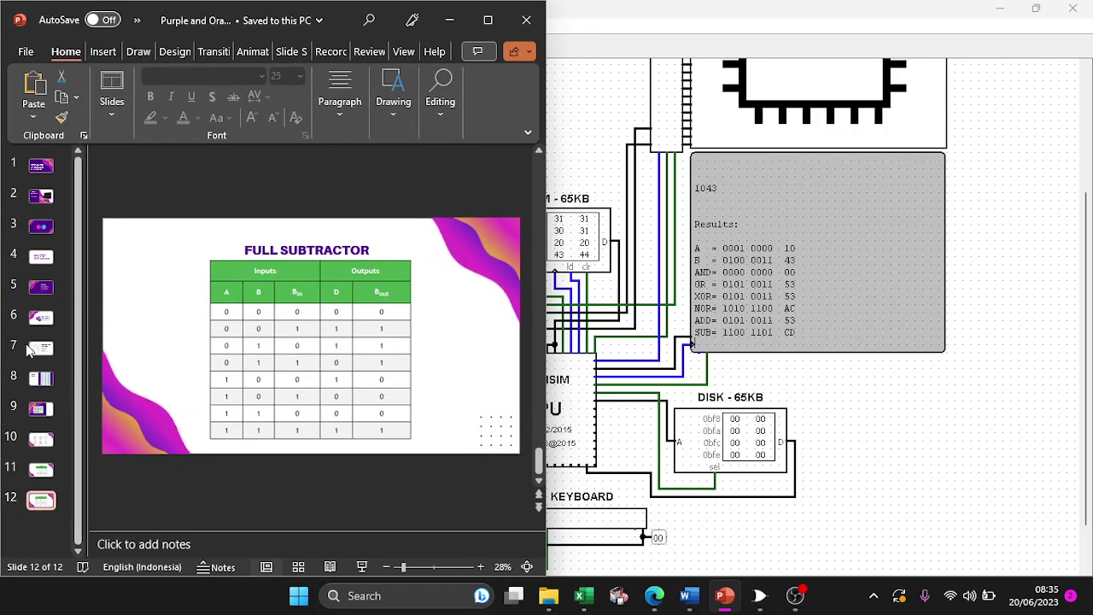
{"action": "scroll", "coordinate": [170, 384], "scroll_direction": "up", "scroll_amount": 4}
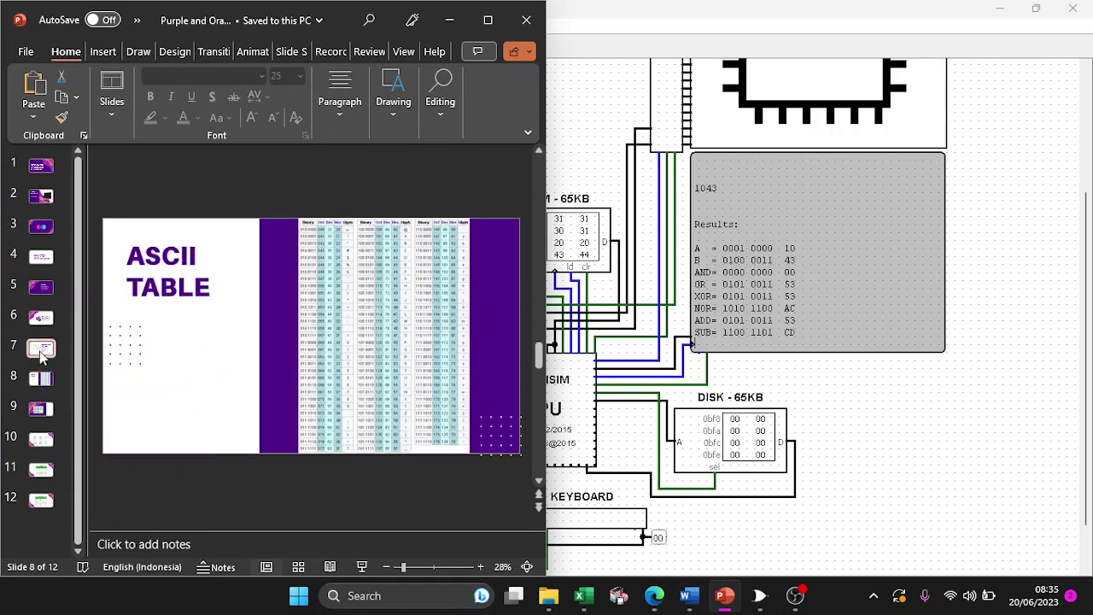
{"action": "left_click", "coordinate": [41, 349]}
{"action": "left_click", "coordinate": [41, 320]}
{"action": "left_click", "coordinate": [41, 409]}
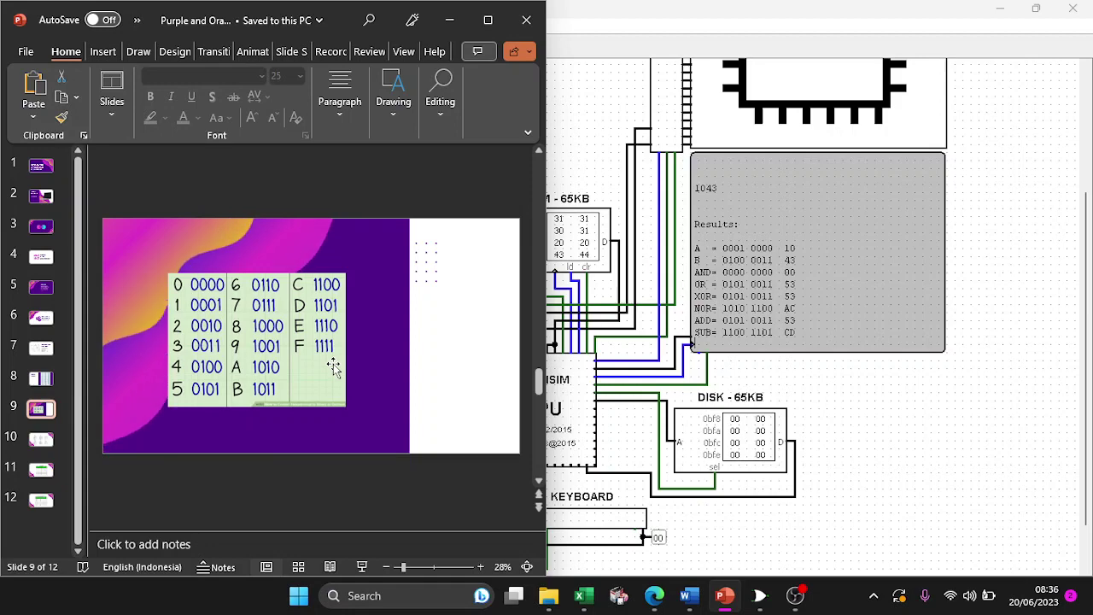
- Step through the ASCII TABLE, logic gates and Full Adder slides to the Full Subtractor truth table
{"action": "left_click", "coordinate": [34, 380]}
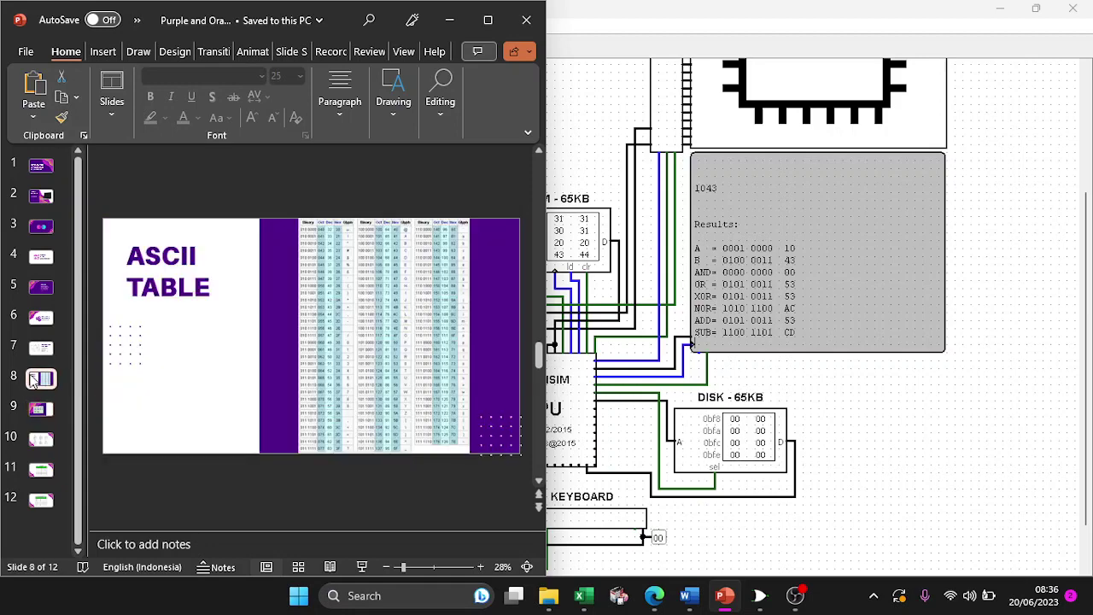
{"action": "left_click", "coordinate": [39, 441]}
{"action": "left_click", "coordinate": [43, 470]}
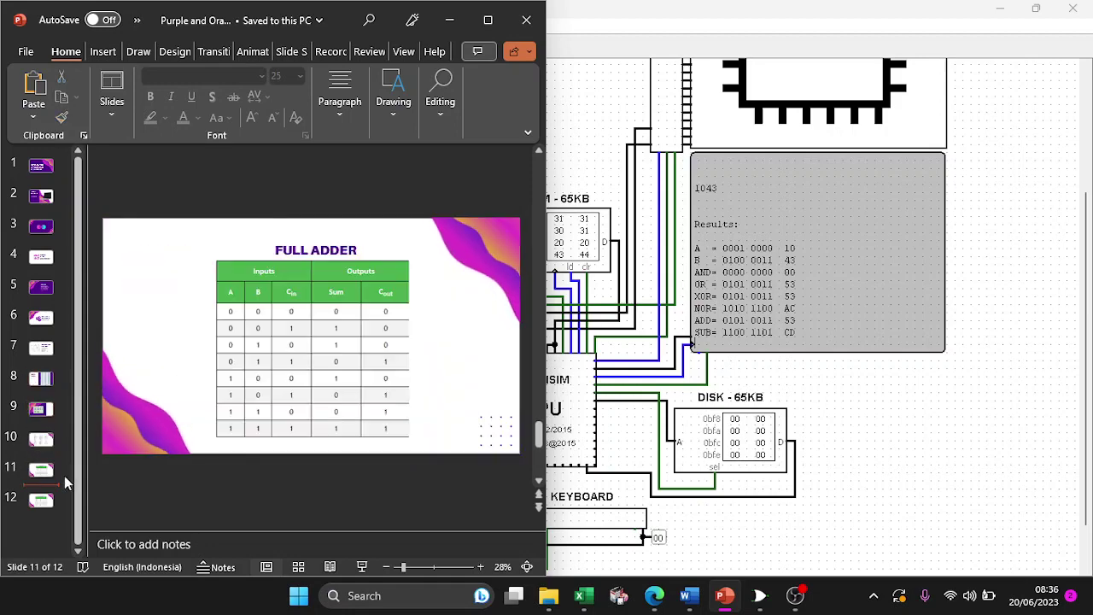
{"action": "left_click", "coordinate": [41, 500]}
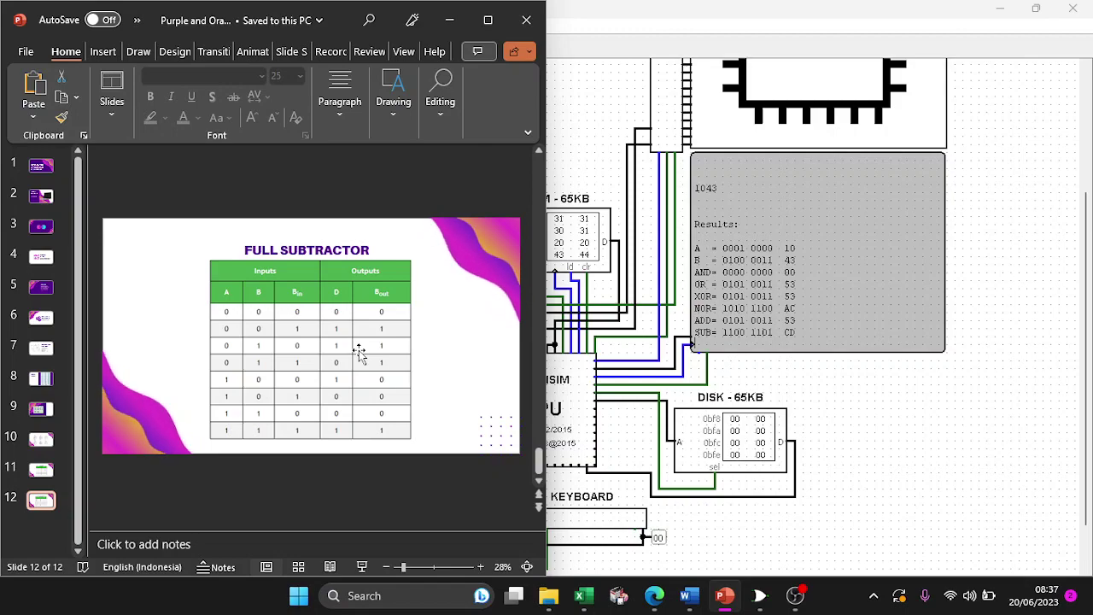
- Minimize the PowerPoint slides and open the CPU-v8 subcircuit from Logisim's circuit tree
{"action": "left_click", "coordinate": [449, 19]}
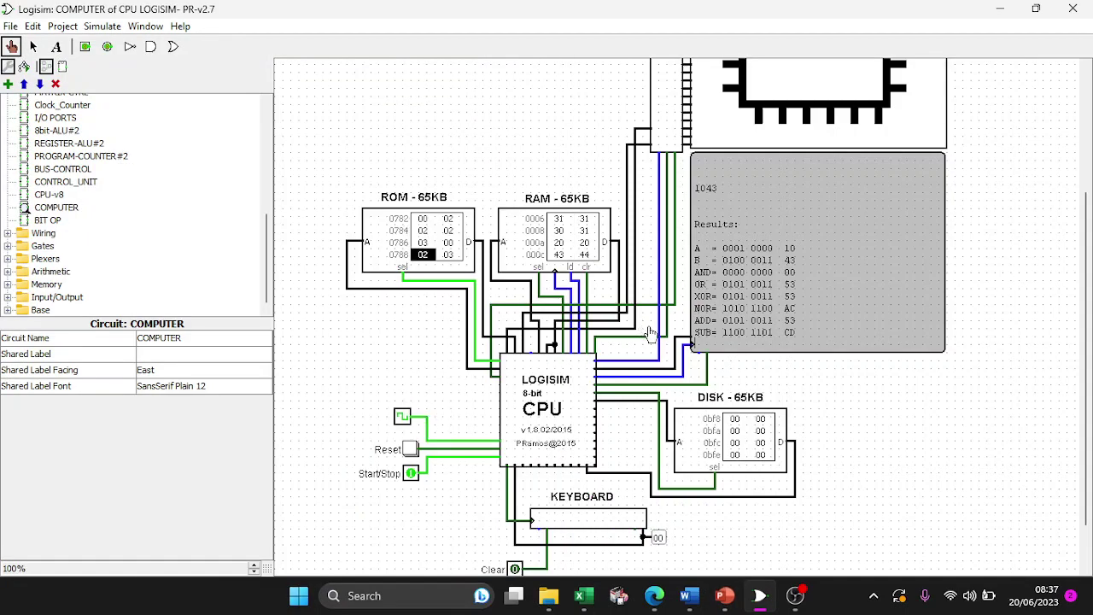
{"action": "scroll", "coordinate": [649, 333], "scroll_direction": "up", "scroll_amount": 3}
{"action": "scroll", "coordinate": [652, 329], "scroll_direction": "down", "scroll_amount": 5}
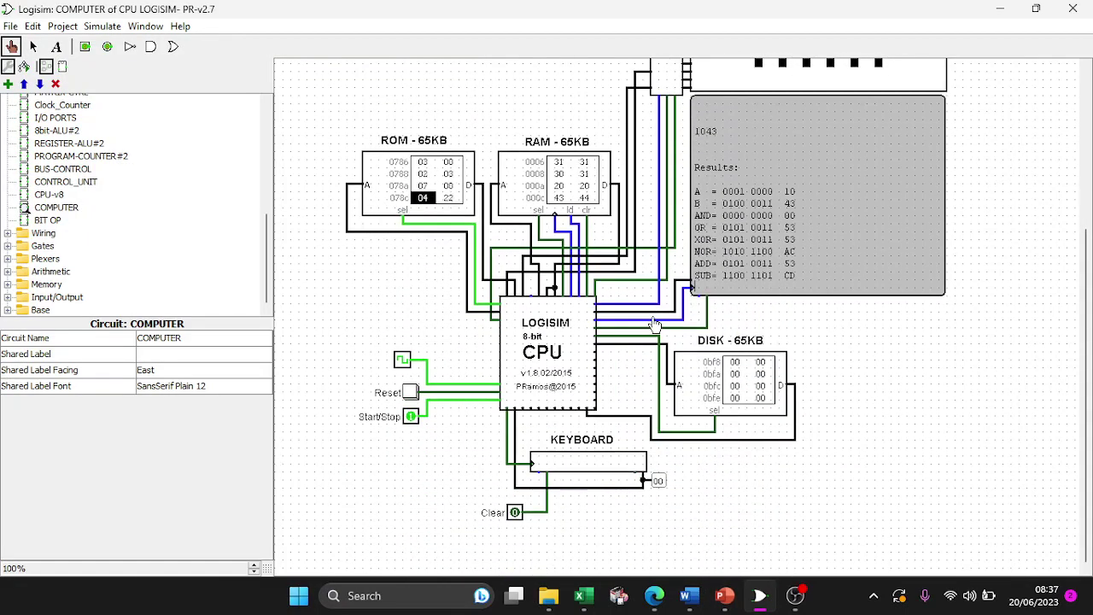
{"action": "scroll", "coordinate": [655, 325], "scroll_direction": "up", "scroll_amount": 4}
{"action": "scroll", "coordinate": [654, 325], "scroll_direction": "down", "scroll_amount": 1}
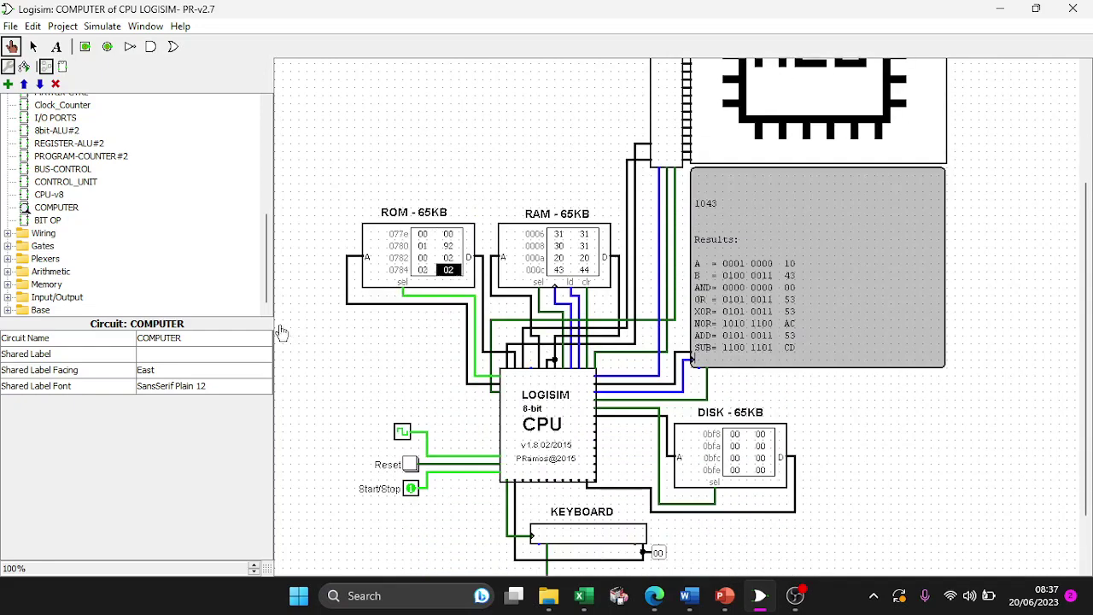
{"action": "double_click", "coordinate": [50, 195]}
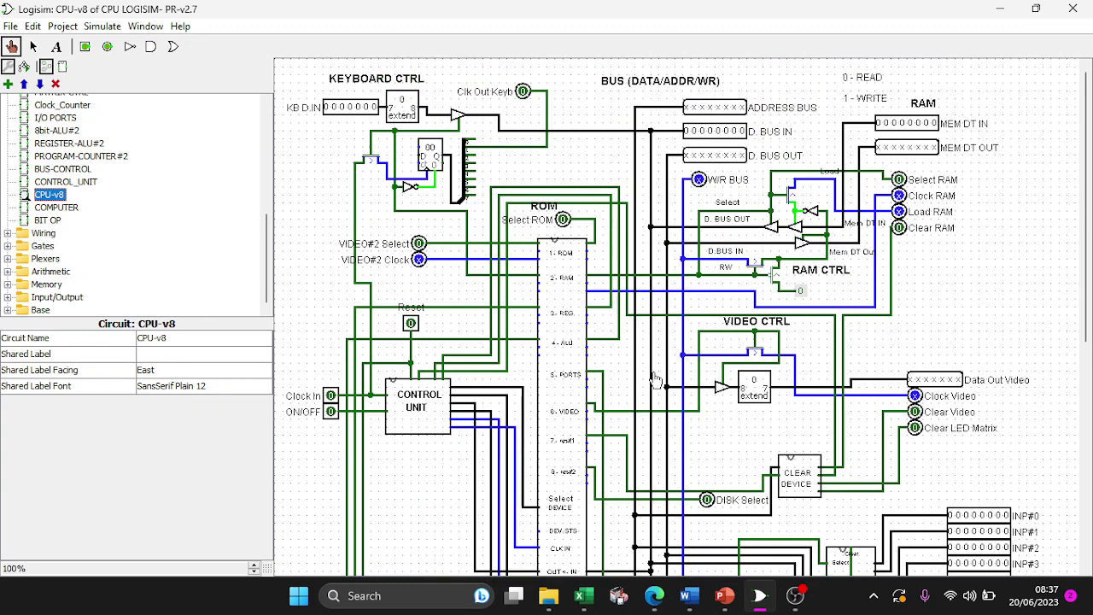
- Scroll through the CPU-v8 canvas to inspect its keyboard, bus, RAM, video and INP/OUT port wiring
{"action": "scroll", "coordinate": [656, 378], "scroll_direction": "down", "scroll_amount": 10}
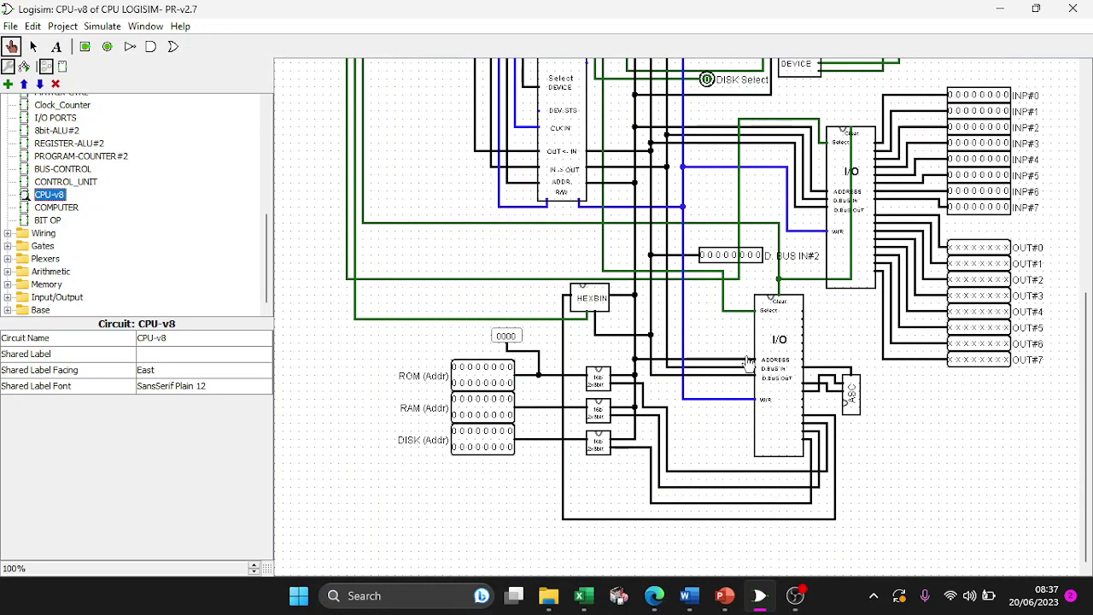
{"action": "scroll", "coordinate": [851, 363], "scroll_direction": "up", "scroll_amount": 2}
{"action": "scroll", "coordinate": [851, 349], "scroll_direction": "up", "scroll_amount": 8}
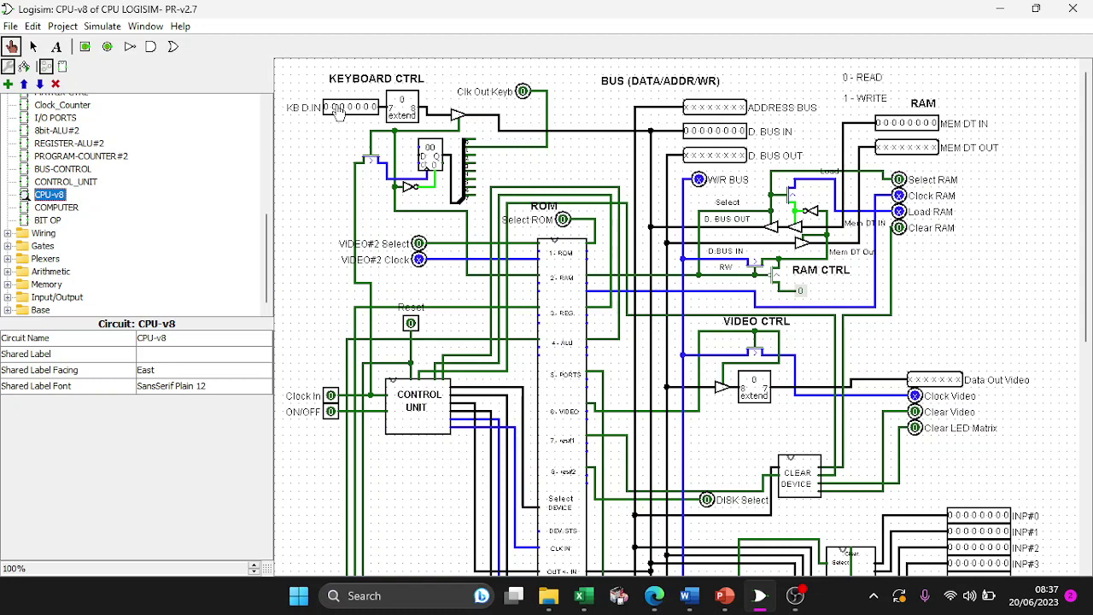
{"action": "scroll", "coordinate": [434, 398], "scroll_direction": "down", "scroll_amount": 3}
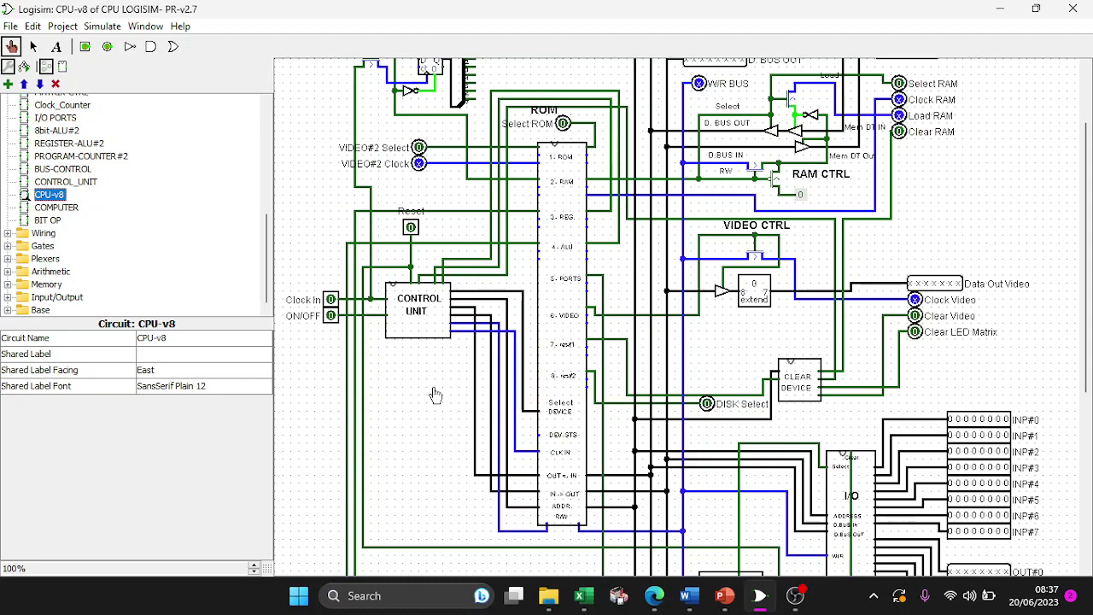
{"action": "scroll", "coordinate": [564, 273], "scroll_direction": "down", "scroll_amount": 4}
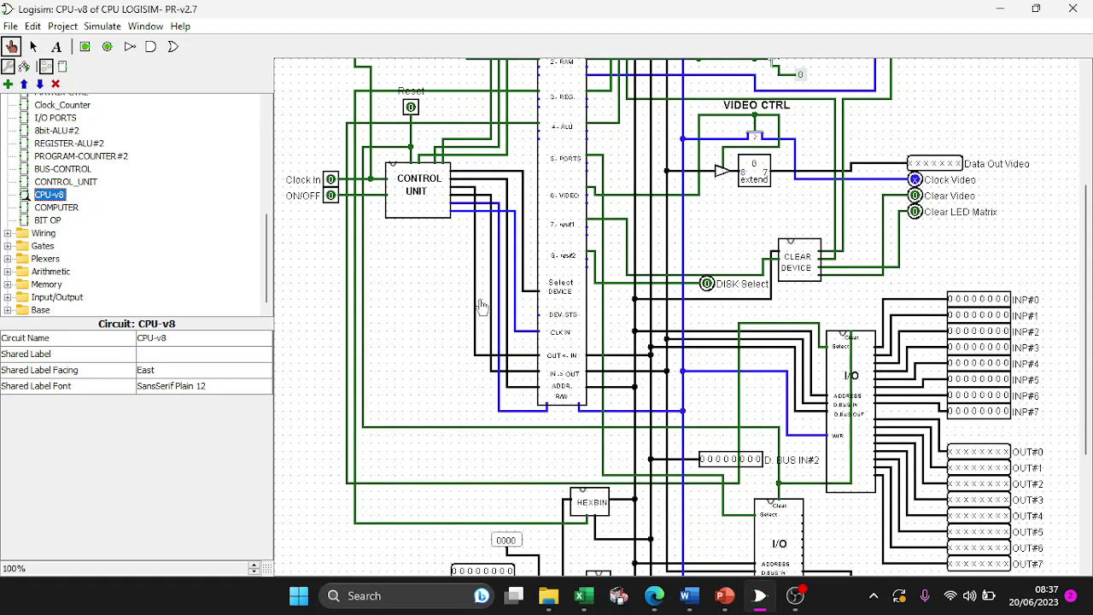
{"action": "scroll", "coordinate": [758, 188], "scroll_direction": "up", "scroll_amount": 7}
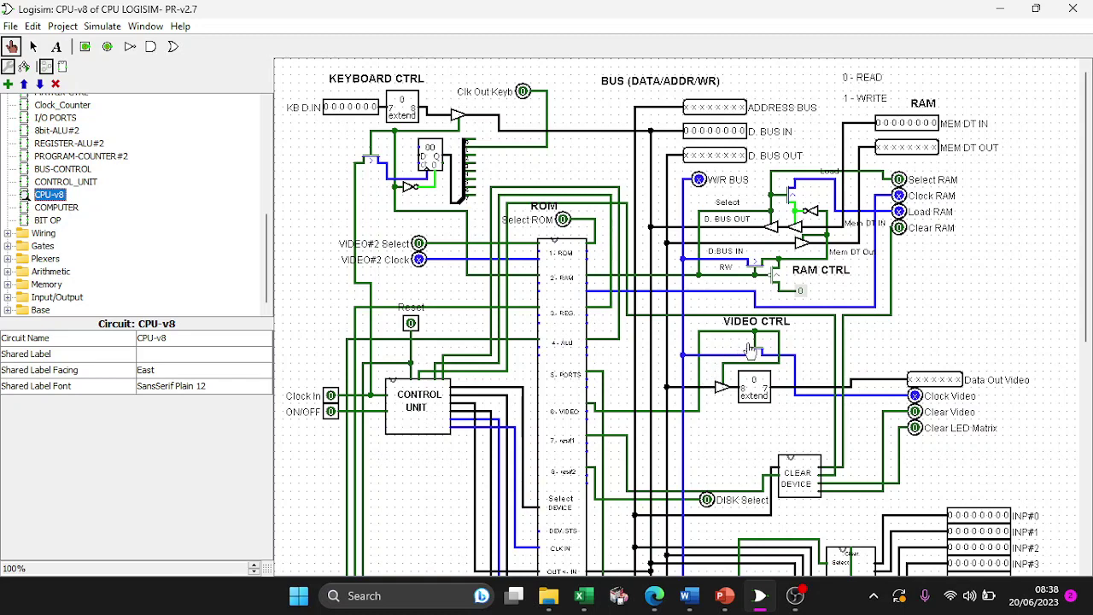
{"action": "scroll", "coordinate": [750, 348], "scroll_direction": "down", "scroll_amount": 5}
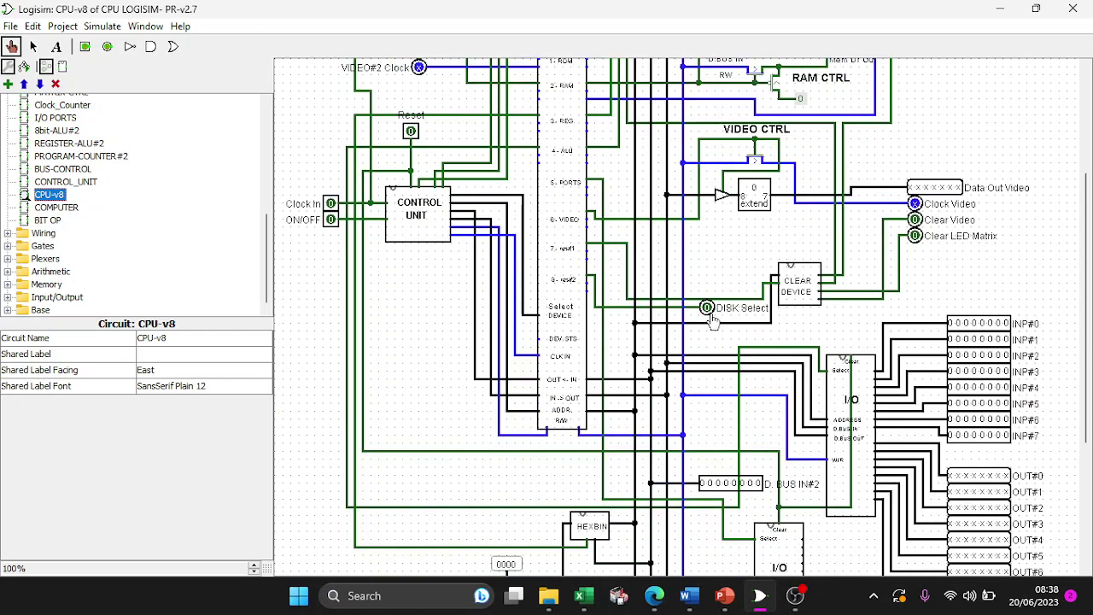
{"action": "scroll", "coordinate": [47, 206], "scroll_direction": "up", "scroll_amount": 6}
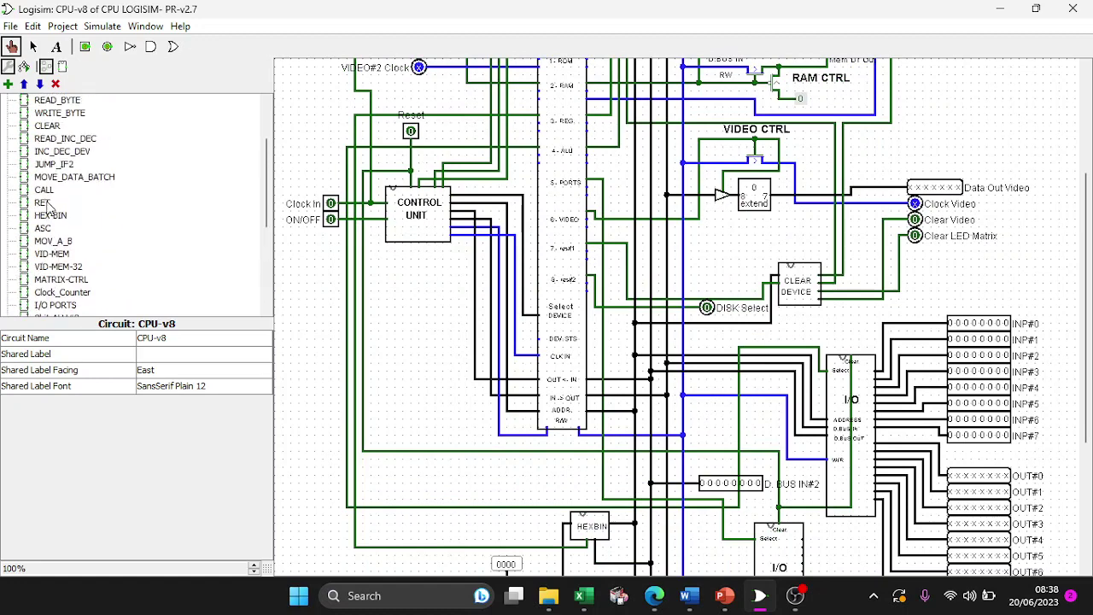
{"action": "scroll", "coordinate": [47, 207], "scroll_direction": "down", "scroll_amount": 4}
- Reopen the top-level COMPUTER circuit and poke its Start/Stop pin to 0
{"action": "double_click", "coordinate": [57, 280]}
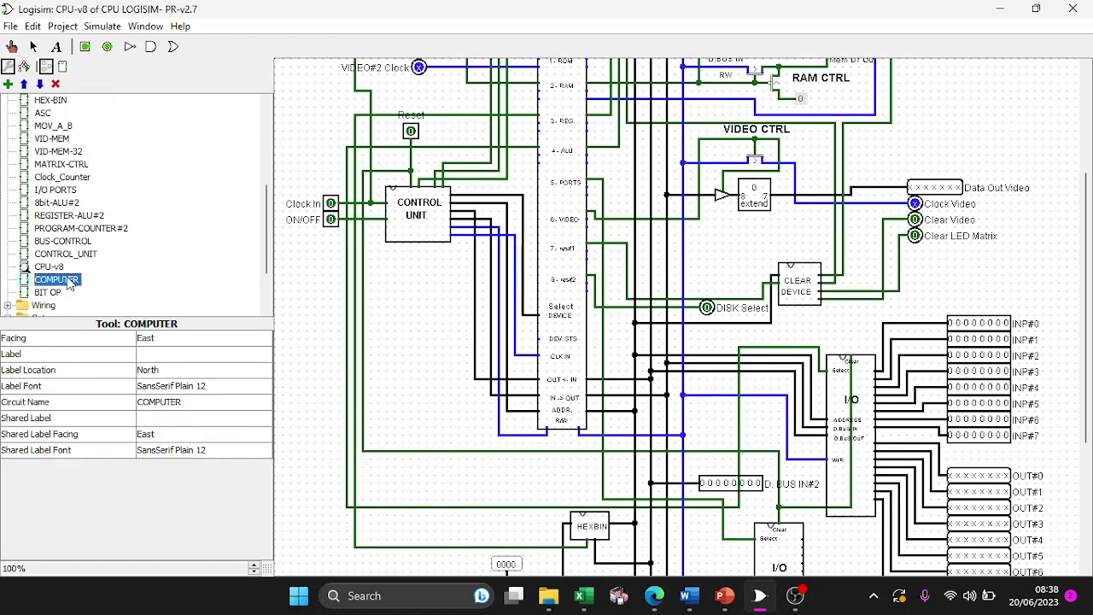
{"action": "scroll", "coordinate": [896, 350], "scroll_direction": "up", "scroll_amount": 1}
{"action": "scroll", "coordinate": [897, 350], "scroll_direction": "down", "scroll_amount": 1}
{"action": "scroll", "coordinate": [897, 350], "scroll_direction": "down", "scroll_amount": 2}
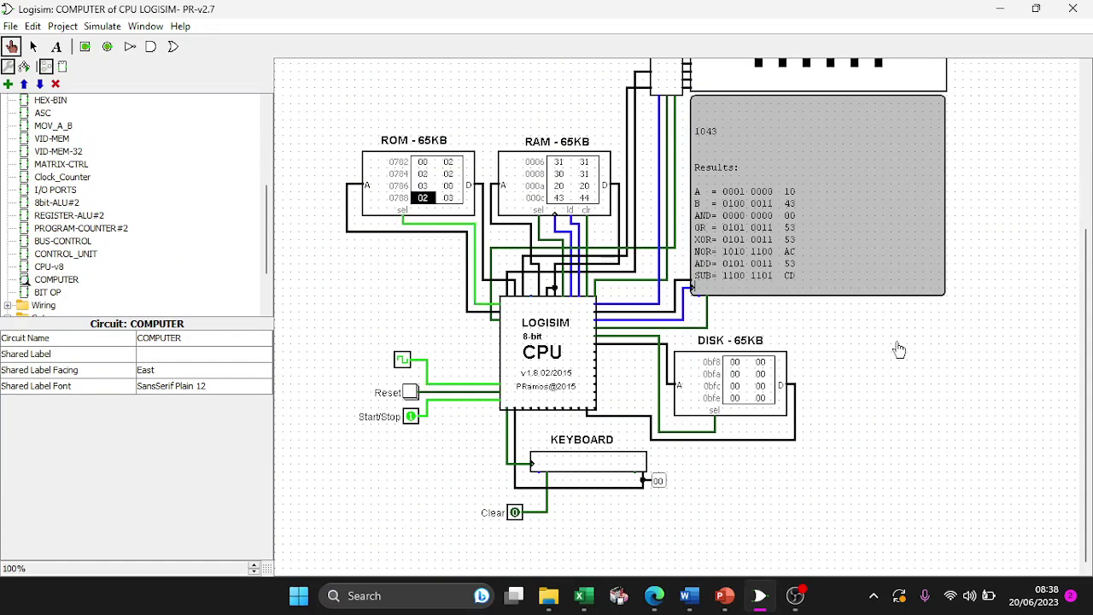
{"action": "scroll", "coordinate": [899, 350], "scroll_direction": "up", "scroll_amount": 3}
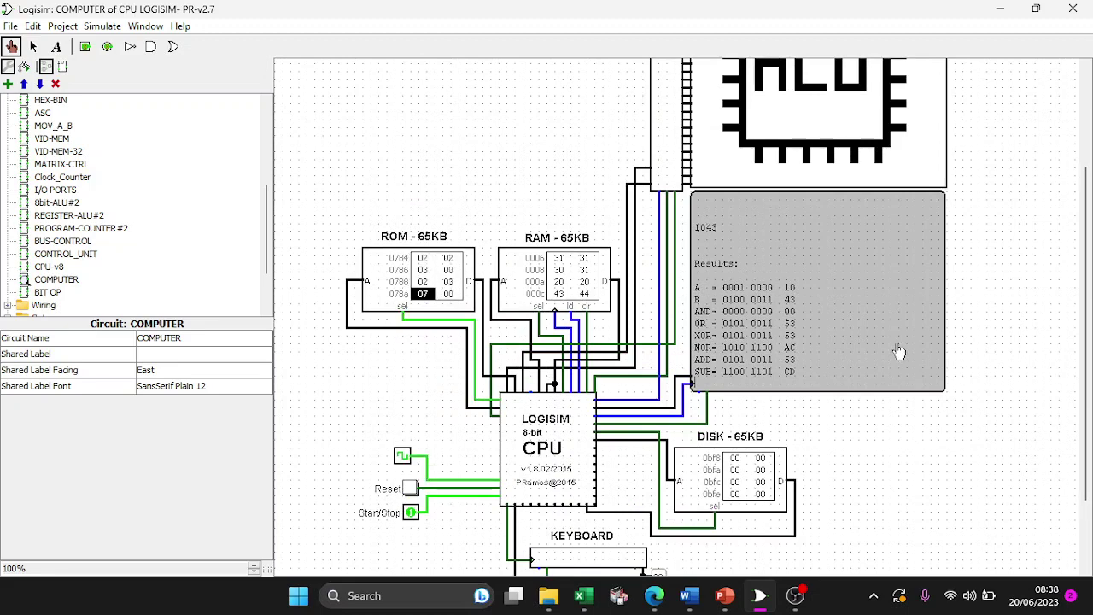
{"action": "scroll", "coordinate": [898, 349], "scroll_direction": "up", "scroll_amount": 3}
{"action": "scroll", "coordinate": [900, 347], "scroll_direction": "down", "scroll_amount": 4}
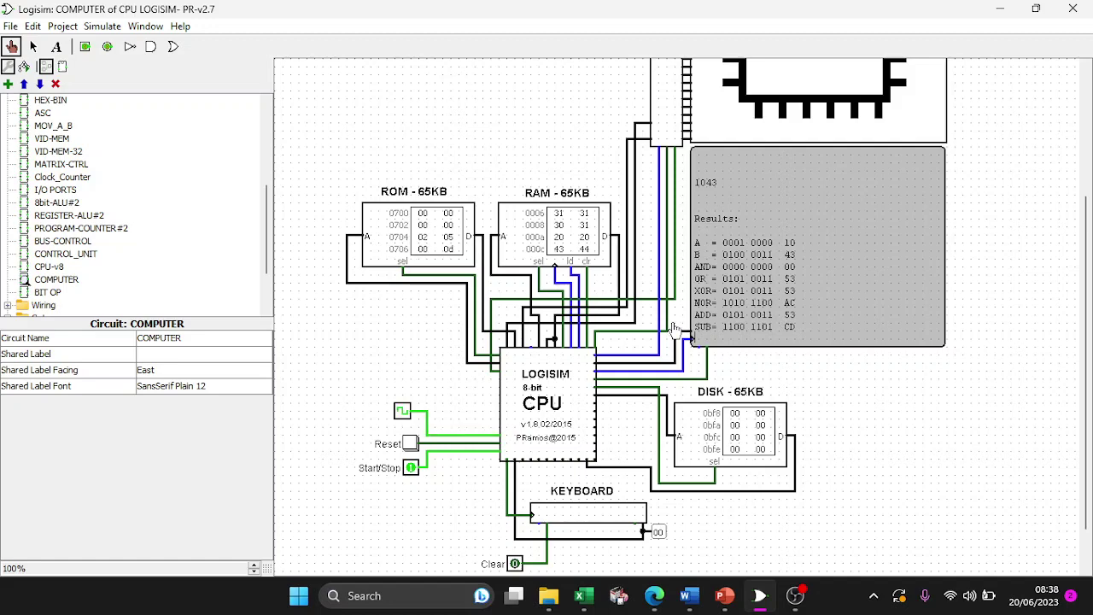
{"action": "left_click", "coordinate": [411, 467]}
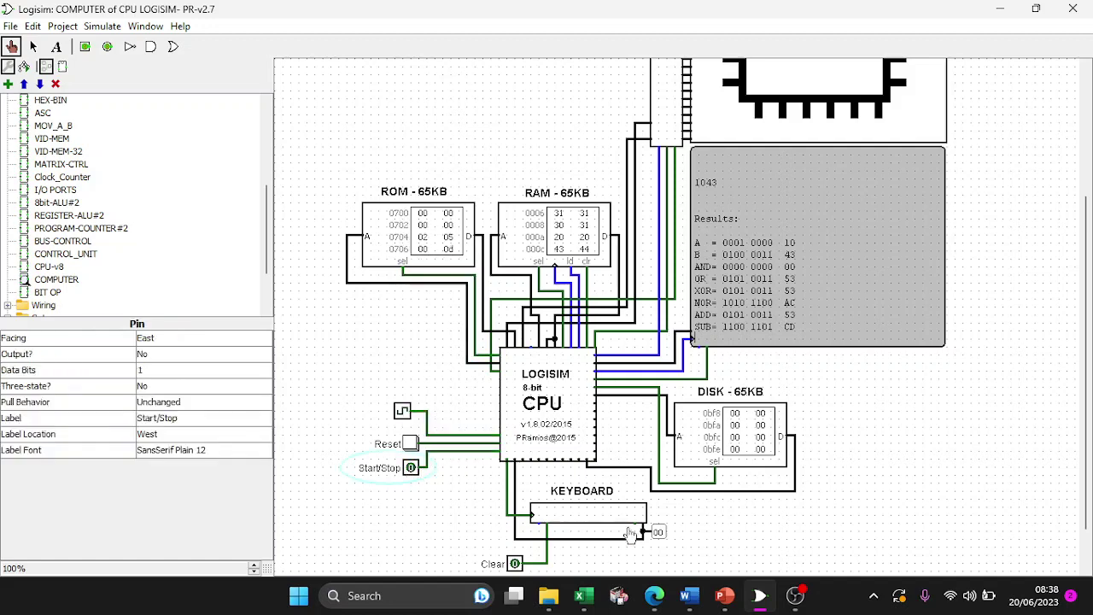